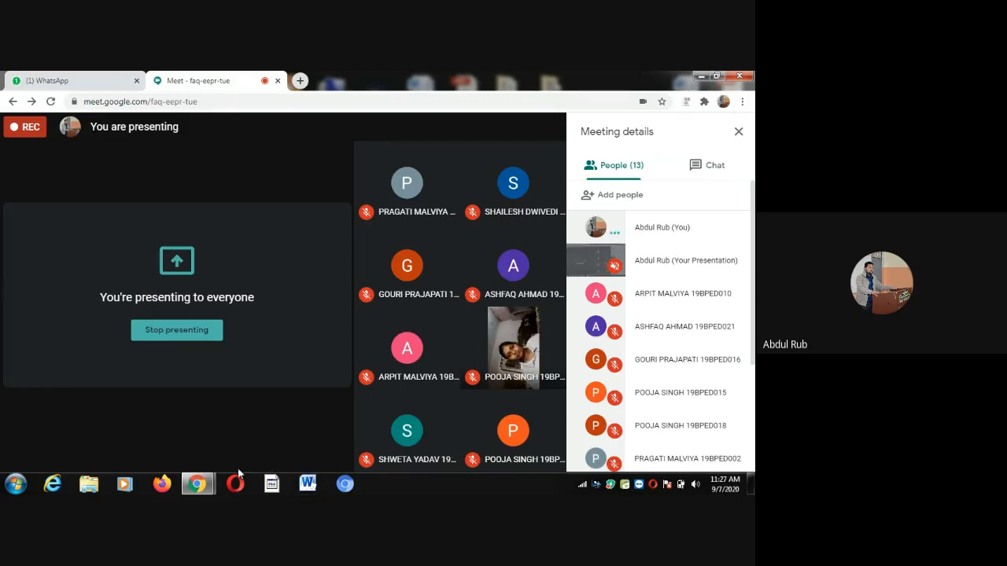
Show the Start menu's All Programs list and expand the Microsoft Office folder
left_click(15, 484)
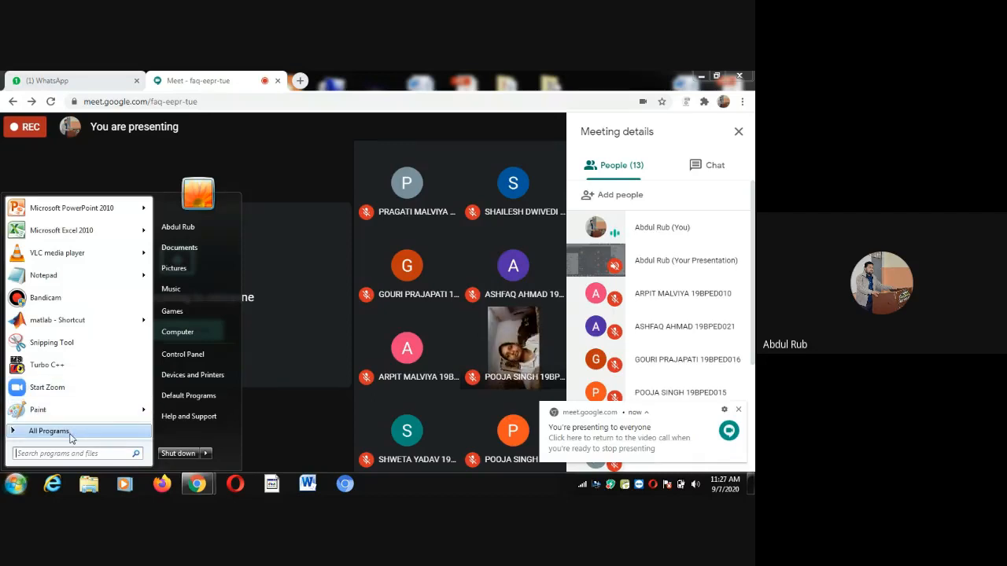
left_click(70, 433)
left_click(70, 433)
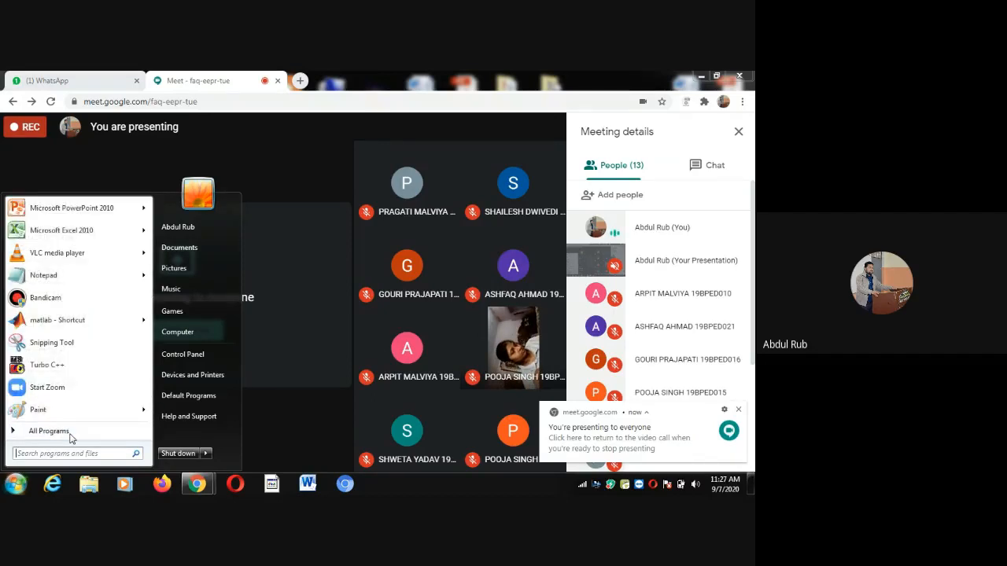
left_click(70, 434)
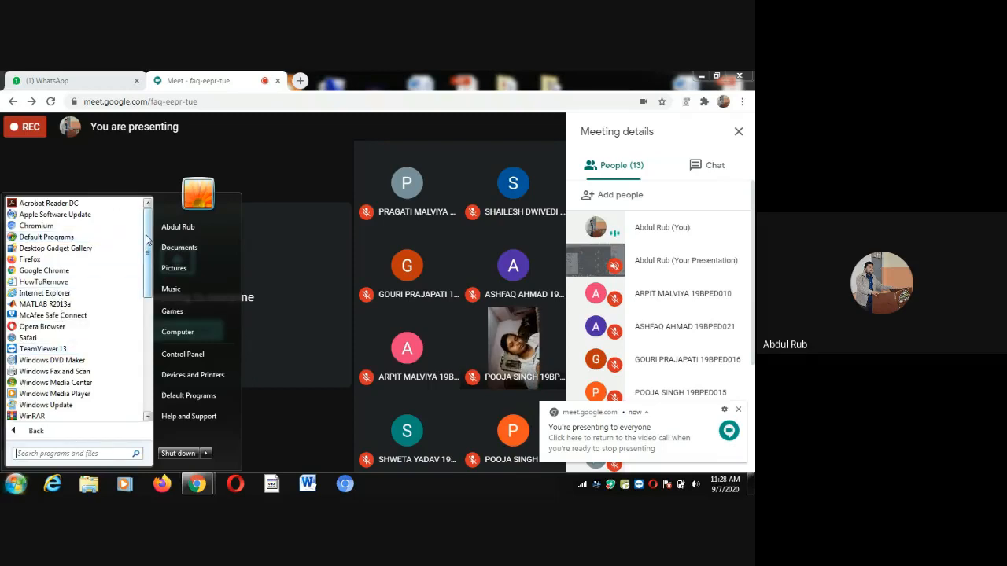
left_click_drag(147, 240, 147, 318)
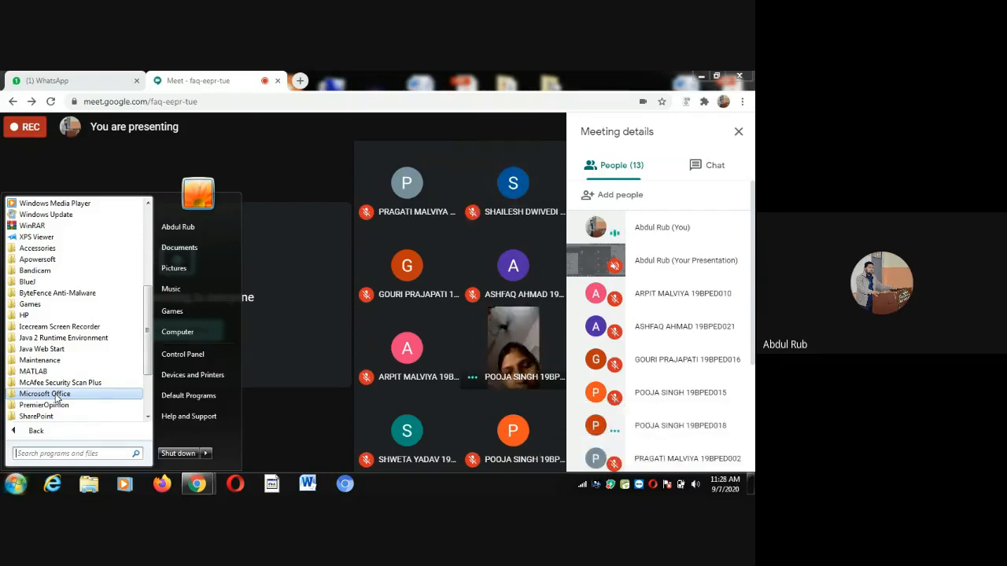
left_click(55, 397)
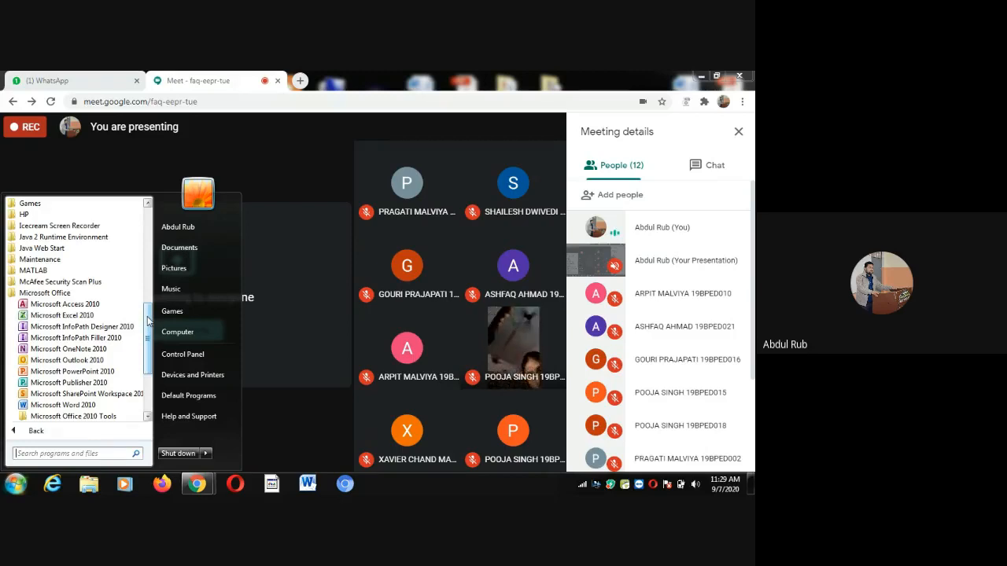
left_click_drag(147, 319, 146, 330)
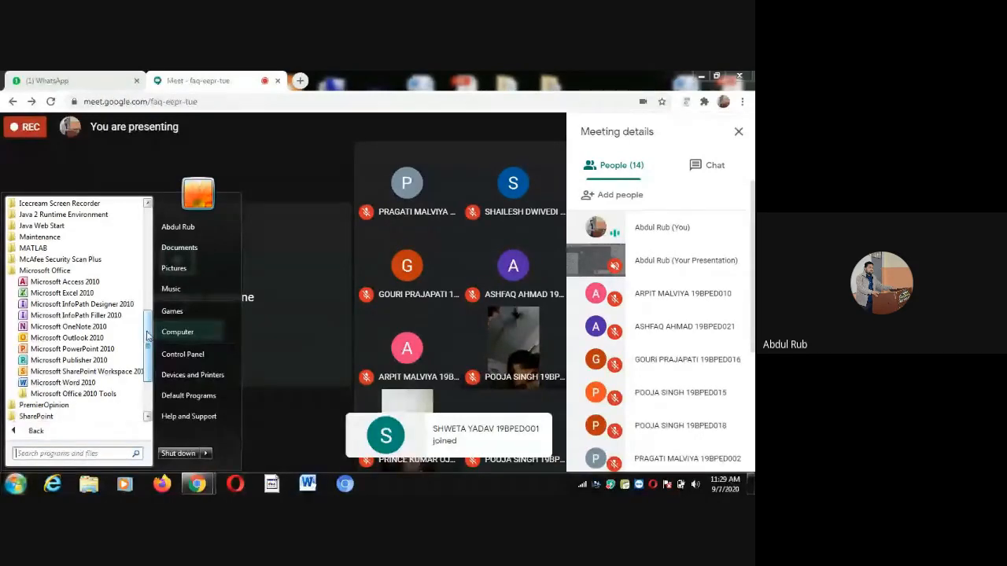
Launch Microsoft Word 2010 and close the Office activation notice
left_click(90, 383)
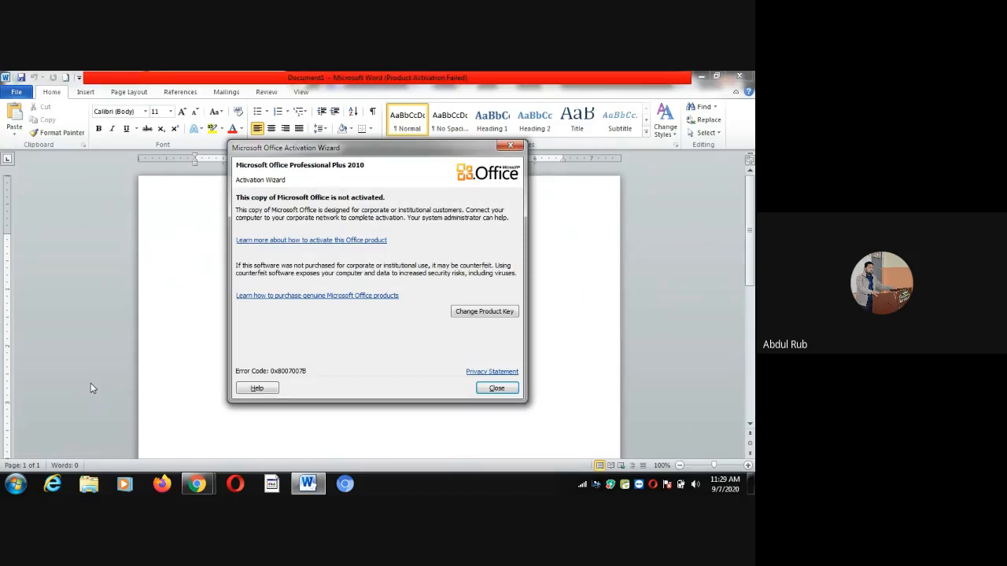
left_click(509, 147)
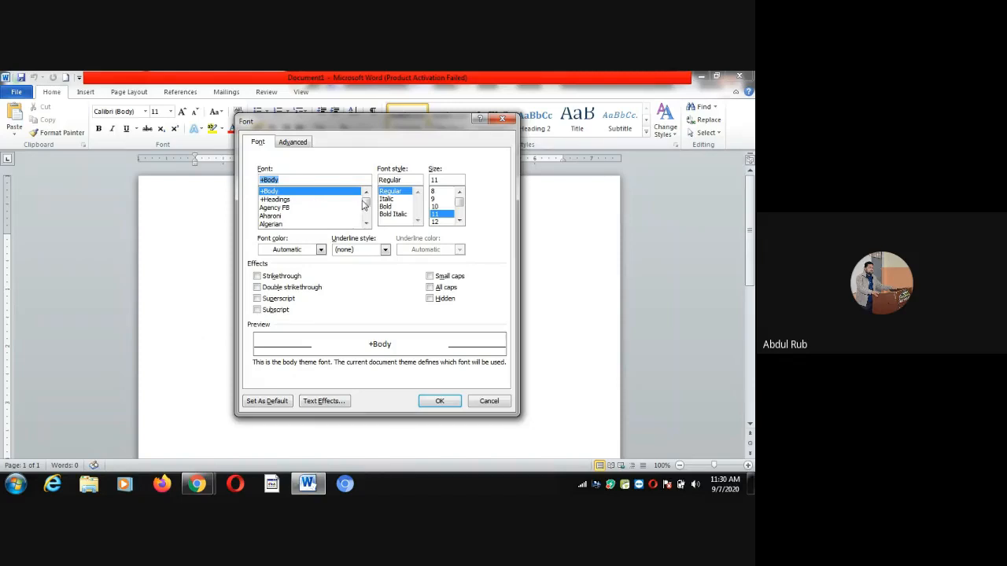
In the Font dialog, choose olive green as the font colour, keep no underline, and apply
scroll(366, 206, "down", 5)
mouse_move(365, 206)
left_mouse_down()
mouse_move(366, 226)
mouse_move(366, 202)
left_mouse_up()
left_click(418, 222)
left_click(320, 250)
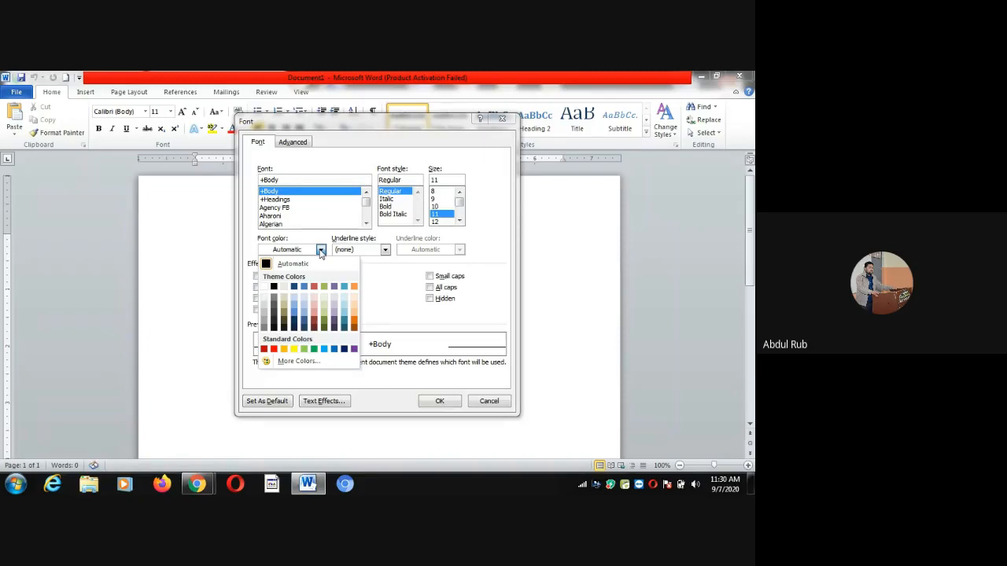
left_click(320, 250)
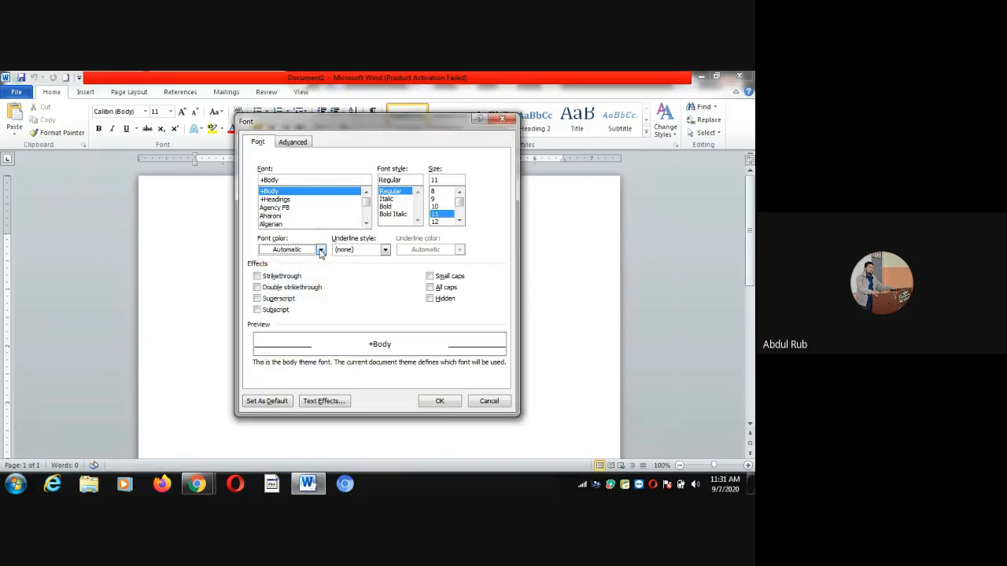
left_click(386, 250)
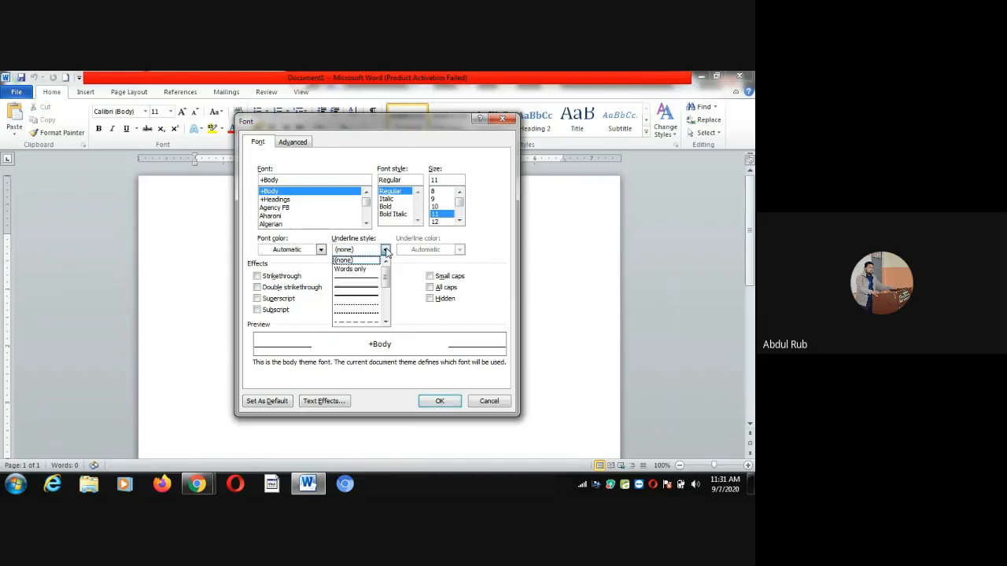
left_click(385, 250)
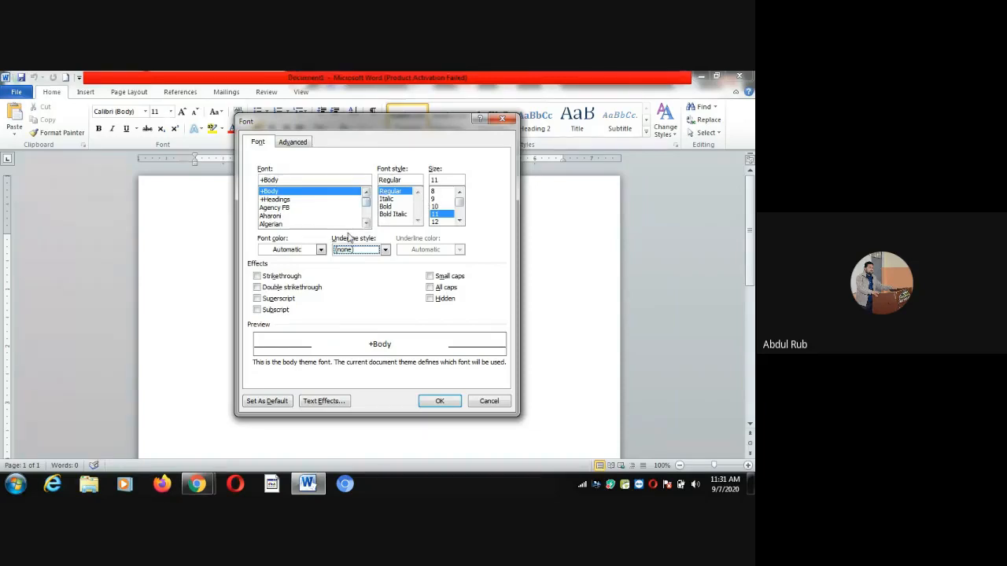
left_click(320, 249)
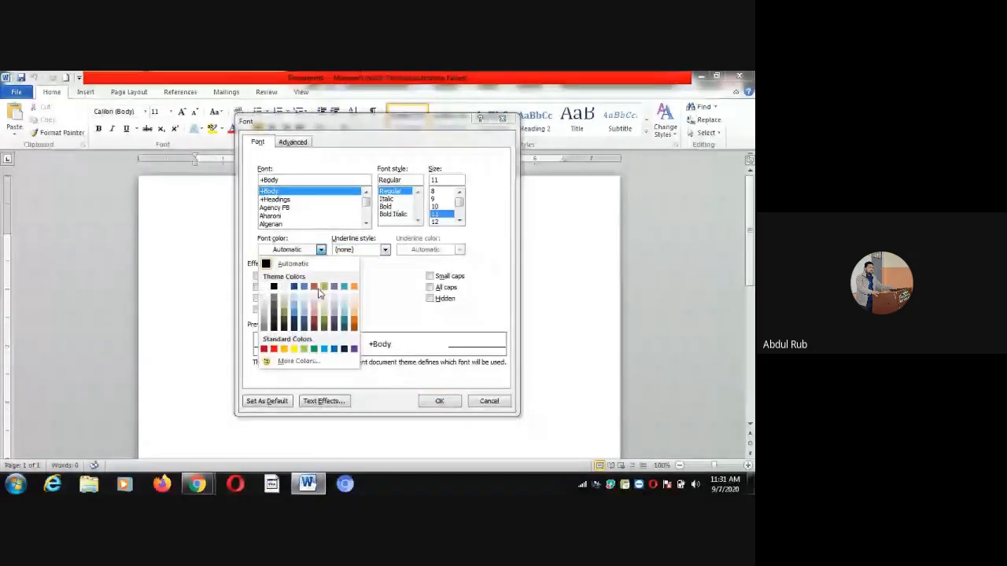
left_click(324, 287)
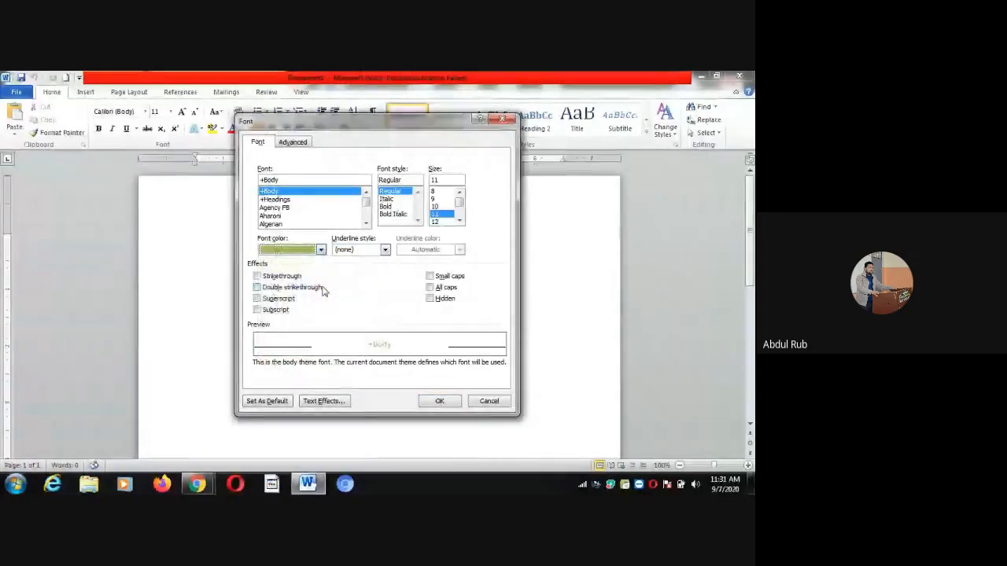
left_click(440, 402)
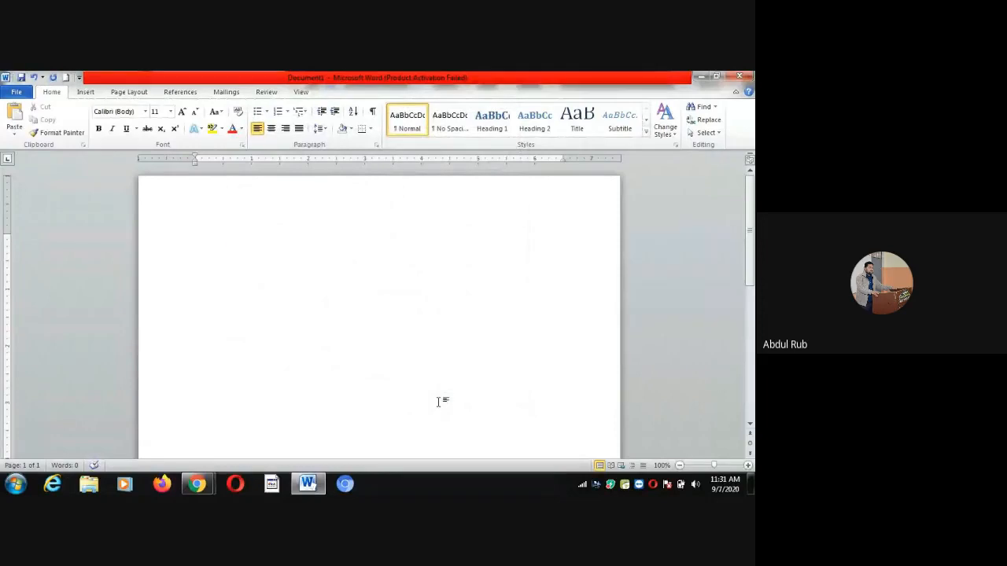
type("jsdhfjksdhfkjdhfdshfkjh")
key("BackSpace")
key("BackSpace")
key("BackSpace")
key("BackSpace")
key("BackSpace")
key("BackSpace")
key("BackSpace")
key("BackSpace")
key("BackSpace")
key("BackSpace")
key("BackSpace")
key("BackSpace")
key("BackSpace")
key("BackSpace")
key("BackSpace")
key("BackSpace")
key("BackSpace")
key("BackSpace")
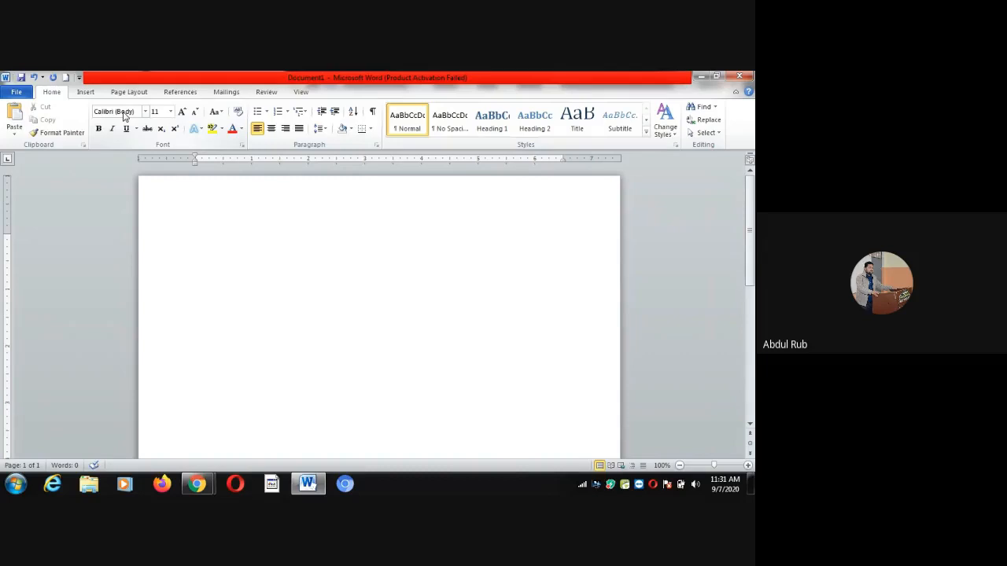
In the Font dialog's character spacing, keep 100% scale, Normal spacing and Normal position
key("ctrl+d")
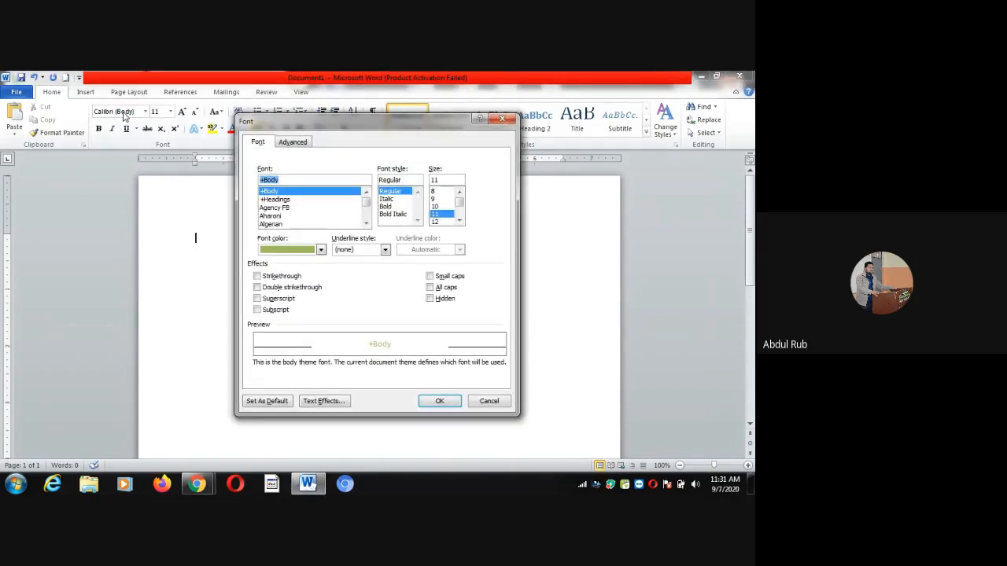
left_click(289, 146)
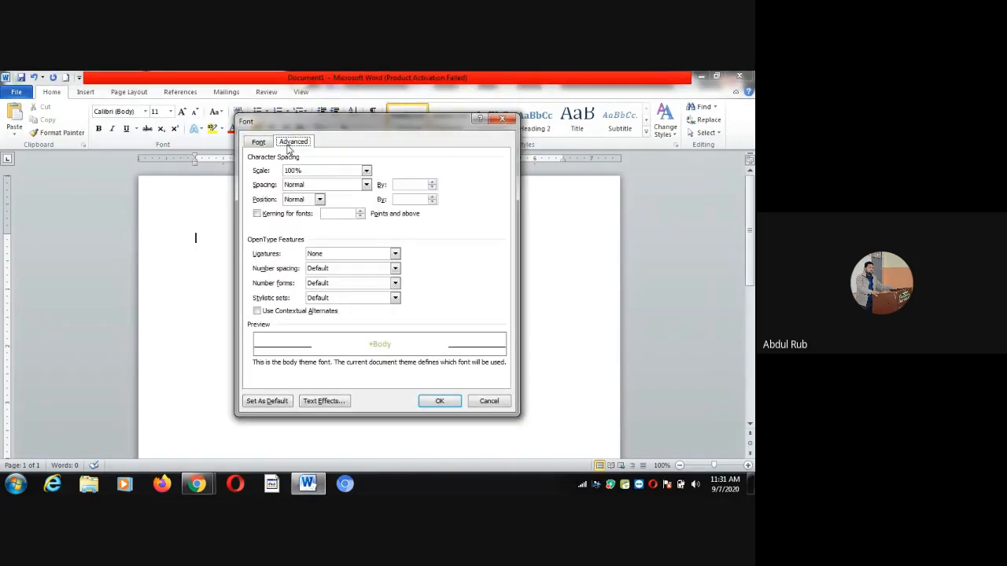
left_click(365, 171)
left_click(365, 171)
left_click(366, 185)
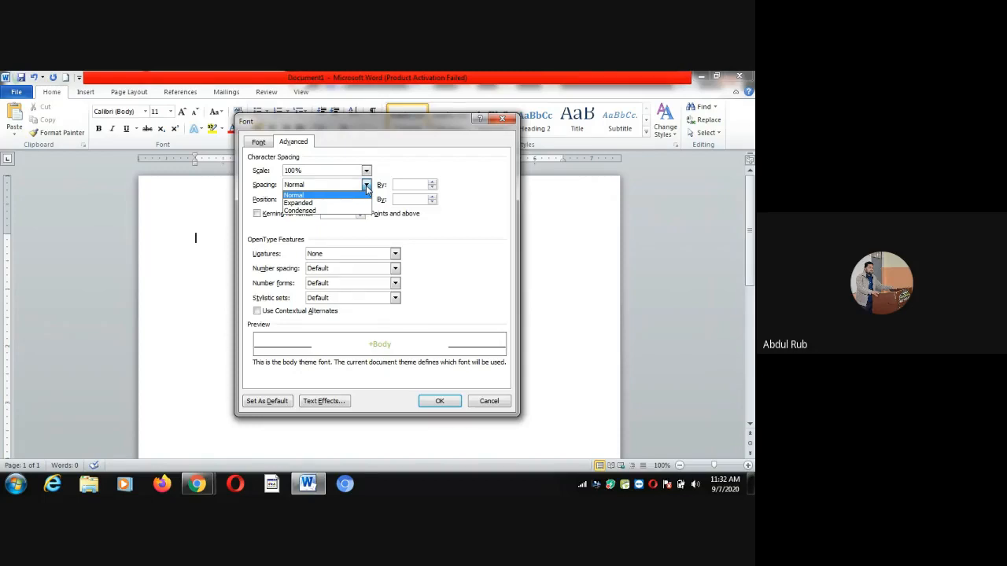
left_click(366, 186)
left_click(320, 202)
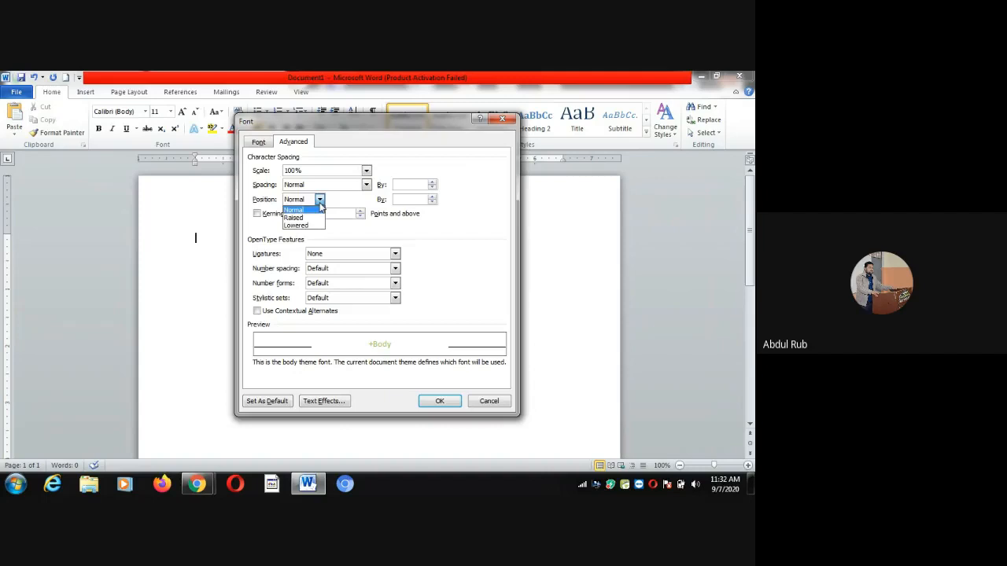
left_click(320, 204)
left_click(265, 146)
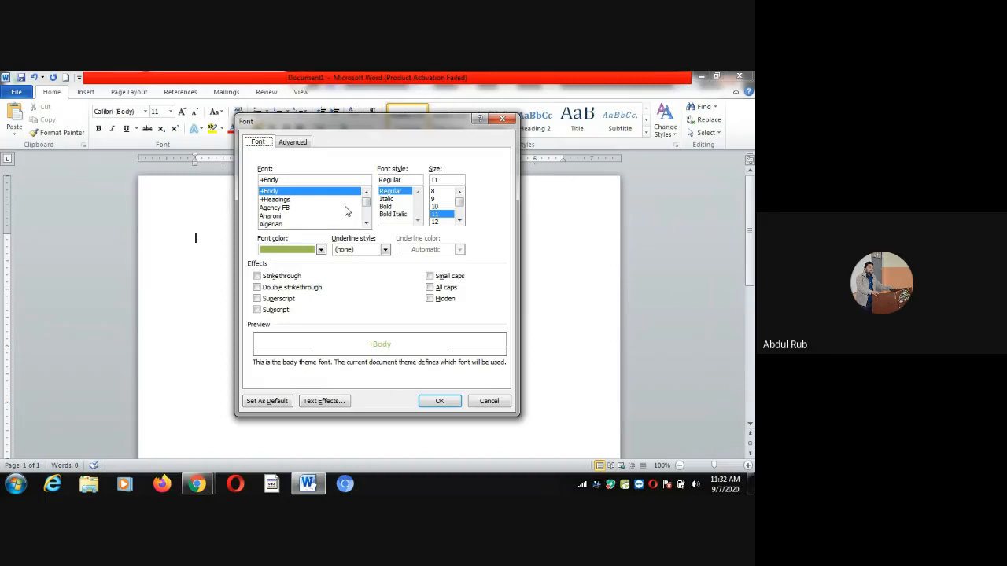
Set the font to Times New Roman at size 14 and confirm
left_click(292, 208)
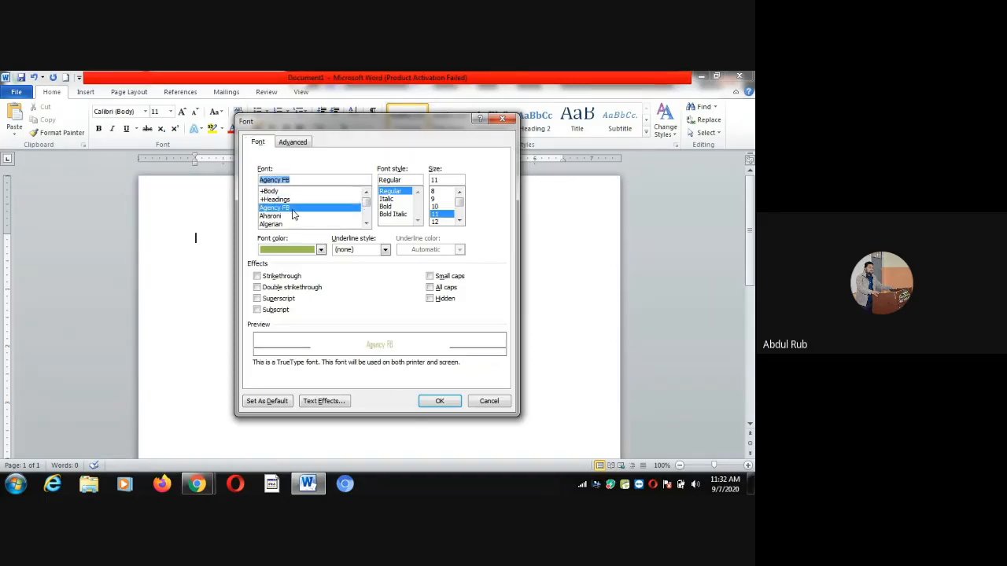
type("time")
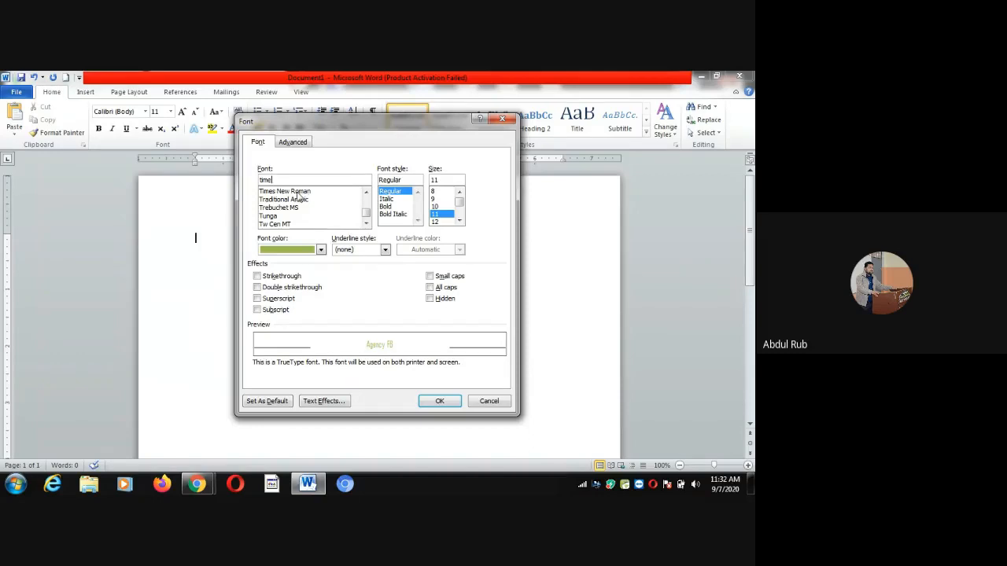
left_click(297, 192)
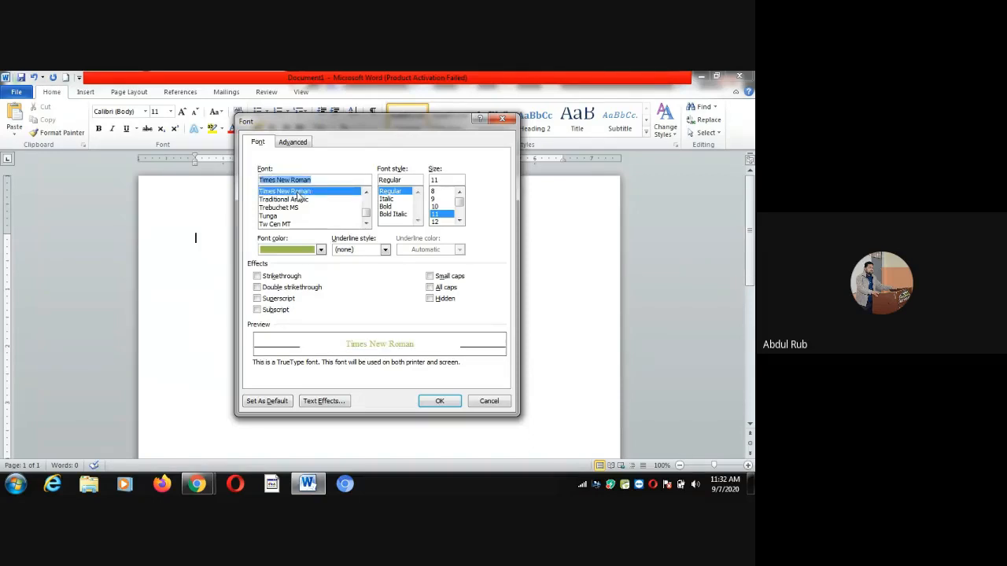
left_click(459, 220)
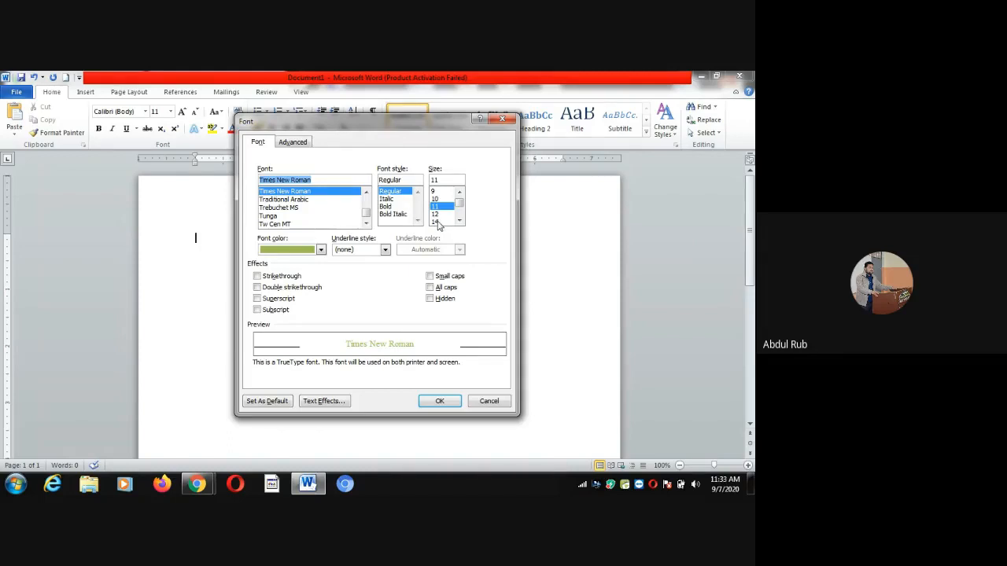
left_click(436, 223)
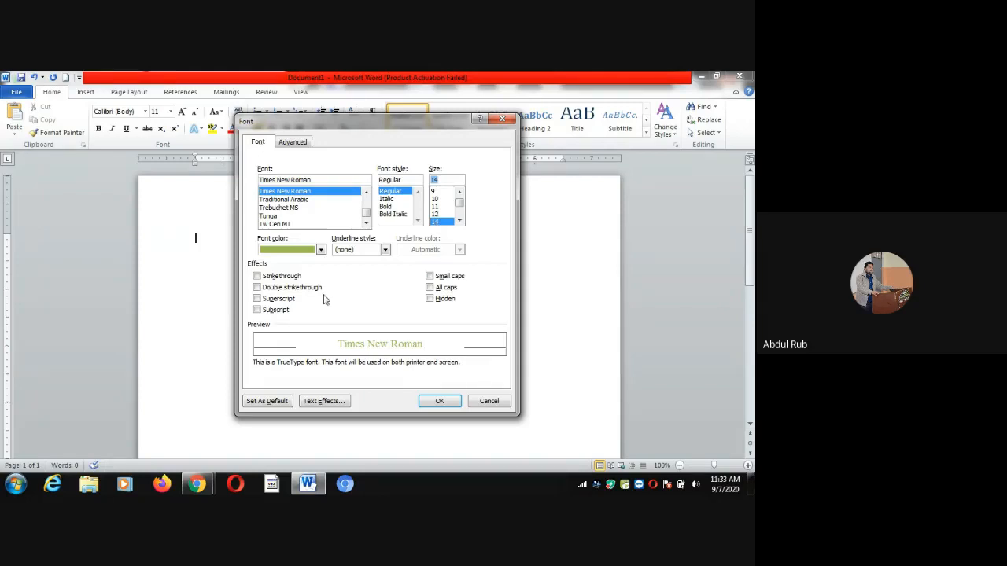
left_click(441, 401)
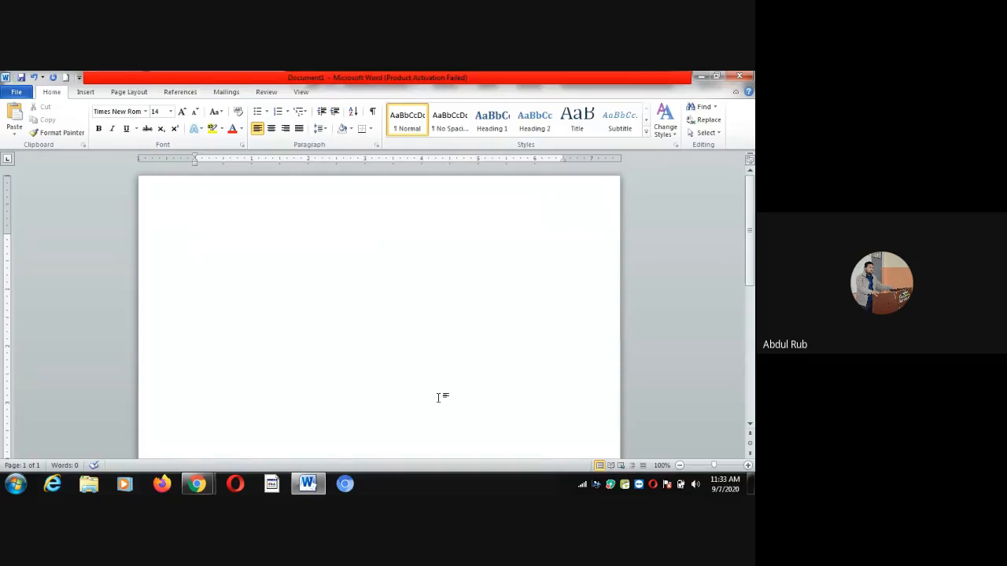
Type 'Computer' and make that word black
type("Computer")
left_click_drag(248, 238, 180, 254)
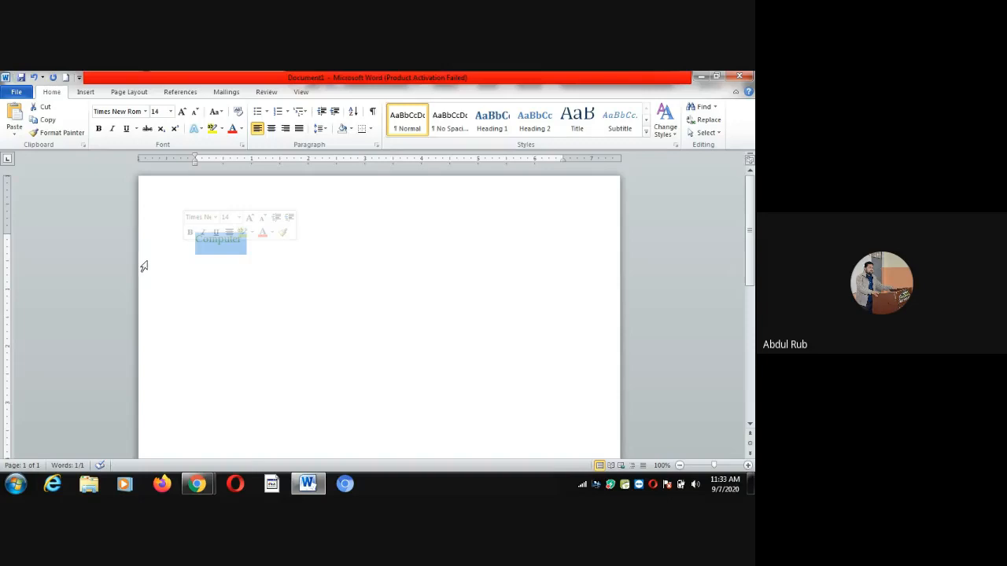
left_click(242, 129)
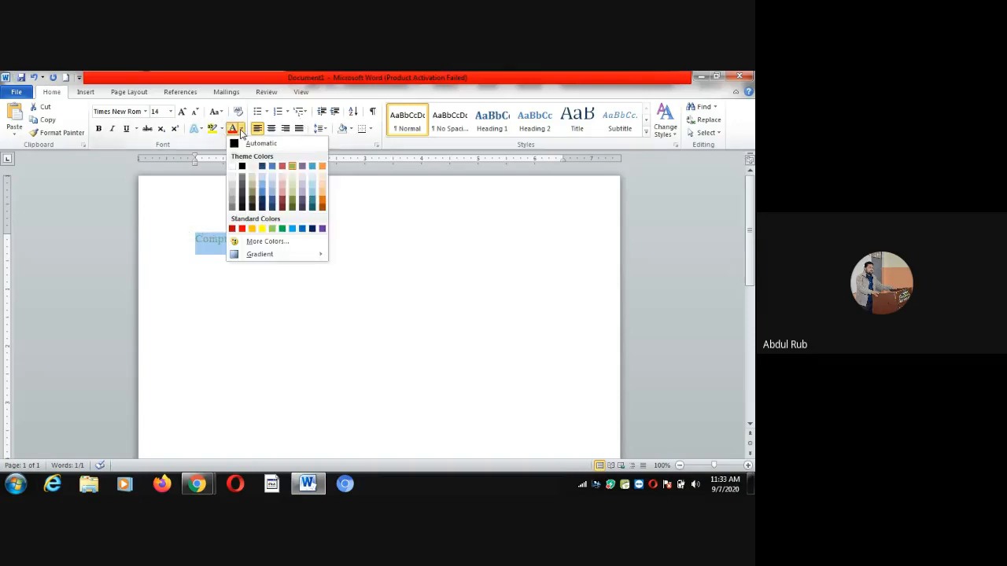
left_click(241, 166)
left_click(289, 266)
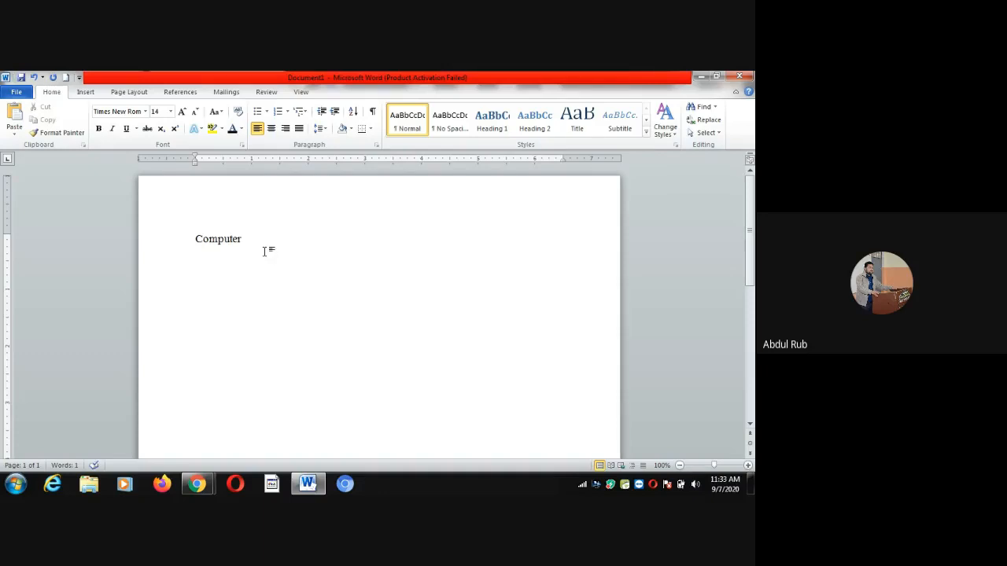
Remove the stray characters and continue with 'is an electronice devi' after Computer
type("dfdf")
key("BackSpace")
key("BackSpace")
key("BackSpace")
key("BackSpace")
key("BackSpace")
left_click_drag(244, 239, 218, 249)
left_click(259, 243)
type("is an electronice devi")
Continue the sentence as 'device which perform arithmetic', correcting the typos
key("BackSpace")
key("BackSpace")
key("BackSpace")
key("BackSpace")
key("BackSpace")
key("BackSpace")
type("device which")
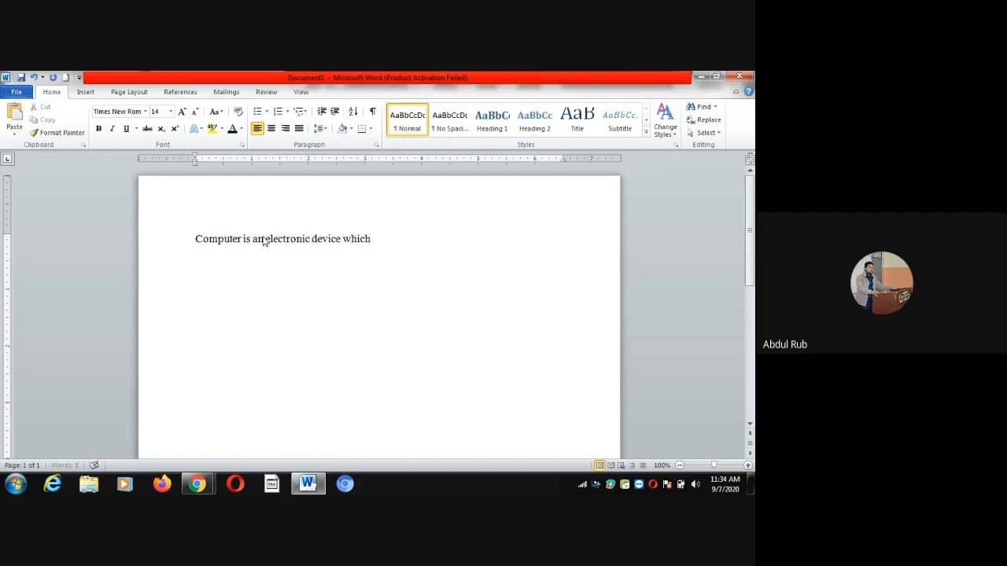
type(" per")
key("BackSpace")
type("erform arithe")
key("BackSpace")
type("metich")
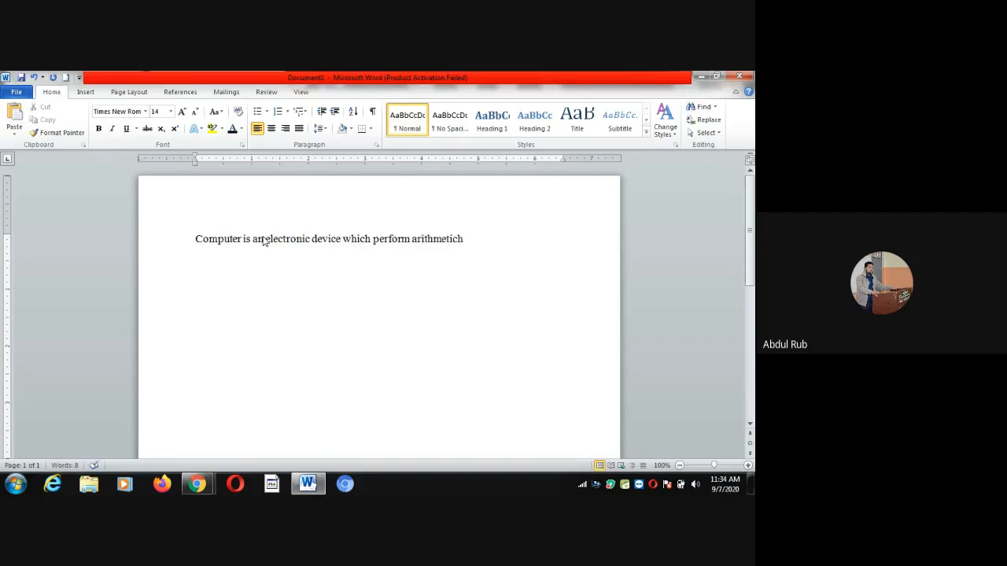
key("BackSpace")
Finish the sentence with 'and logical operation at a very high speed.'
type("an")
type("d")
type(" logical i")
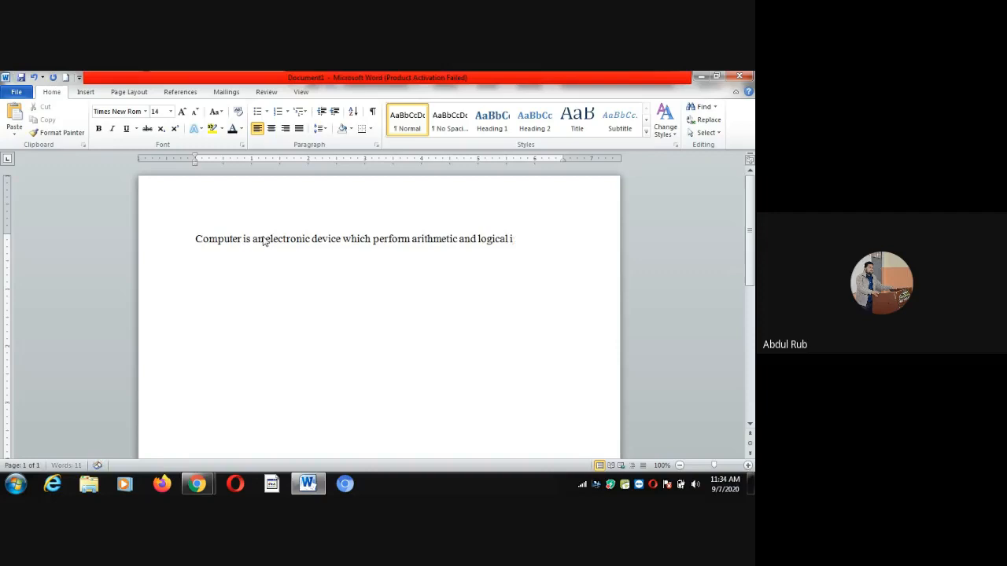
key("BackSpace")
type("operat")
type("ion at ")
type("a very")
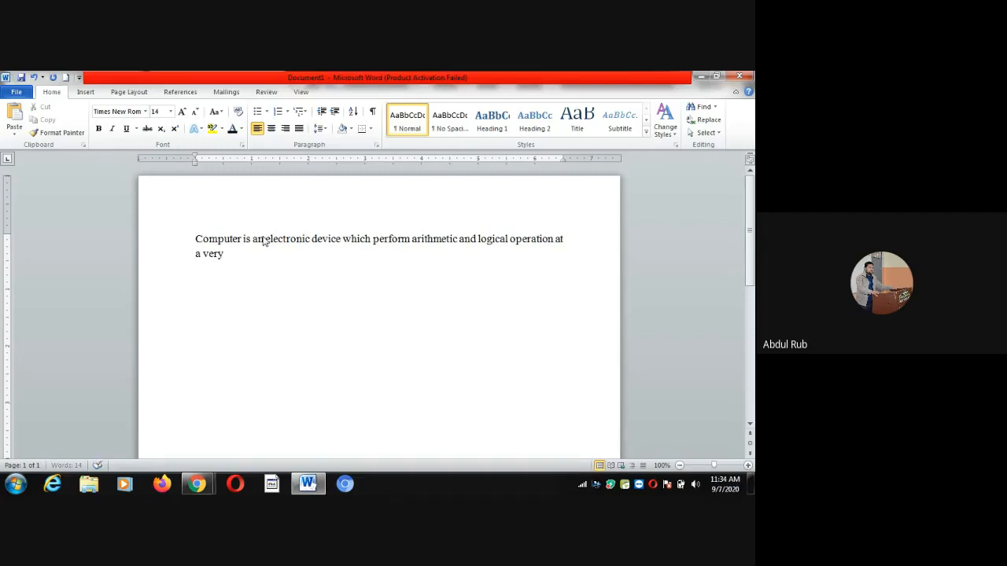
type(" hig")
key("BackSpace")
type("high speed.")
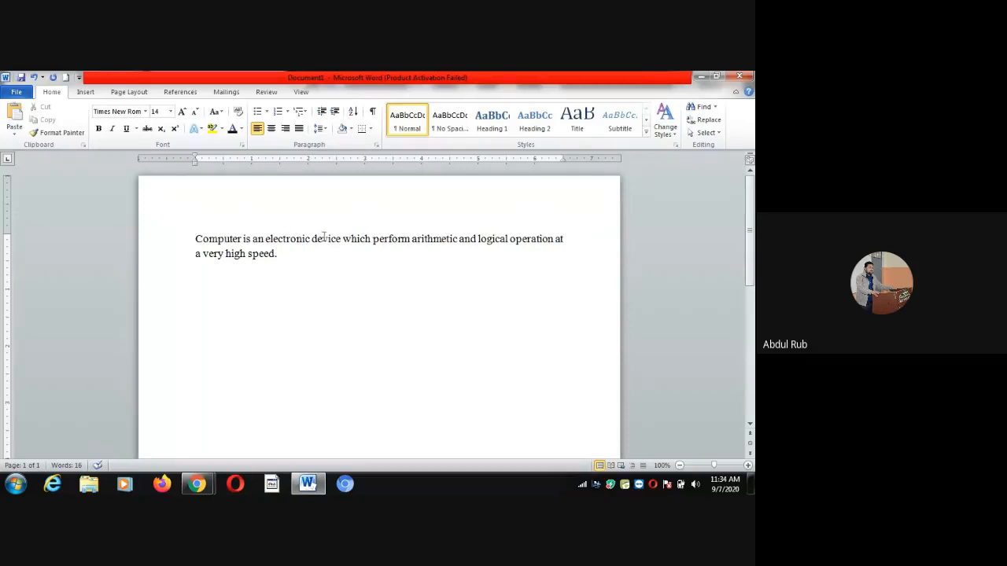
left_click(197, 239)
Copy the Computer sentence and paste it four more times after the original
left_click_drag(196, 239, 276, 257)
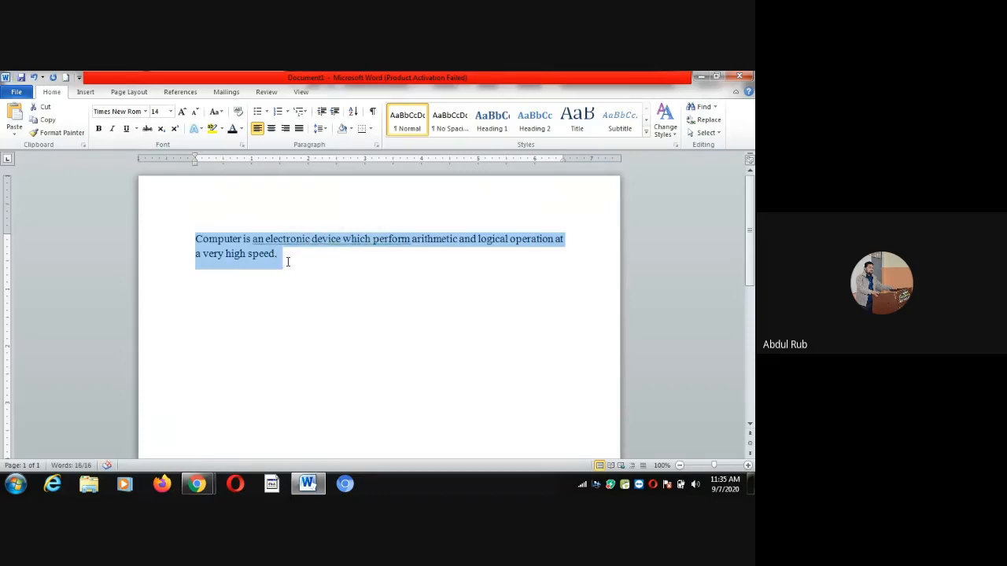
key("ctrl+c")
left_click(287, 262)
key("ctrl+v")
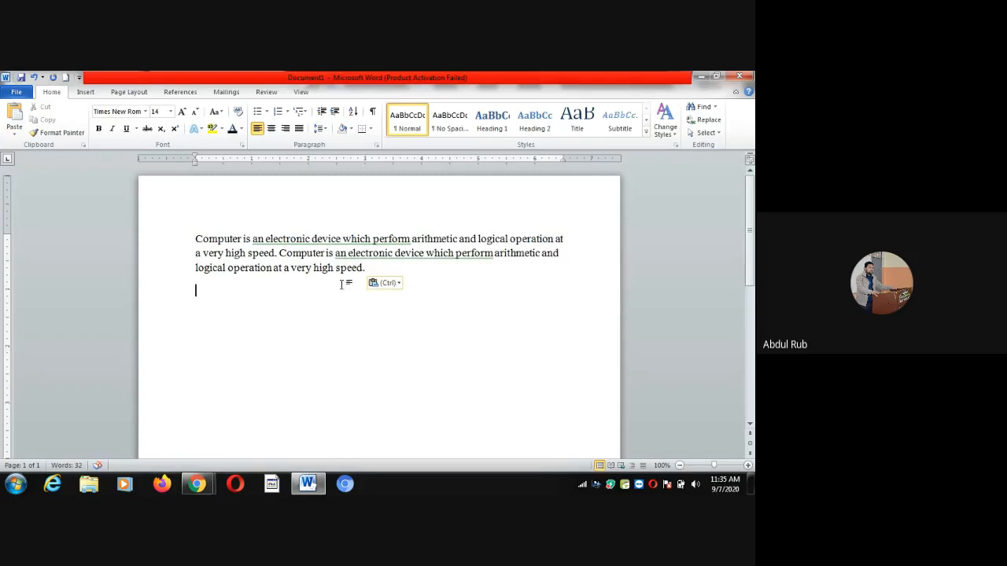
left_click(367, 267)
key("ctrl+v")
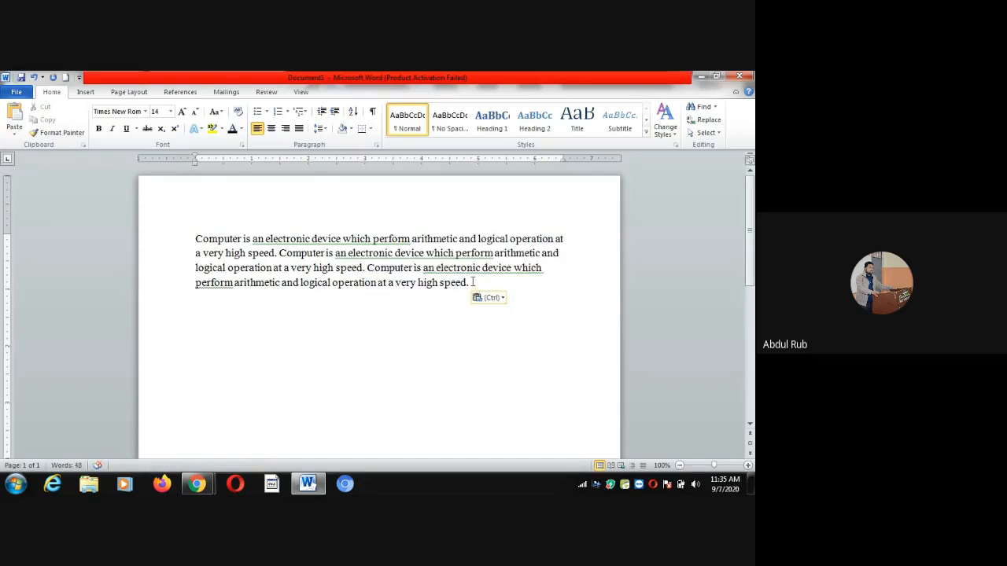
key("ctrl+v")
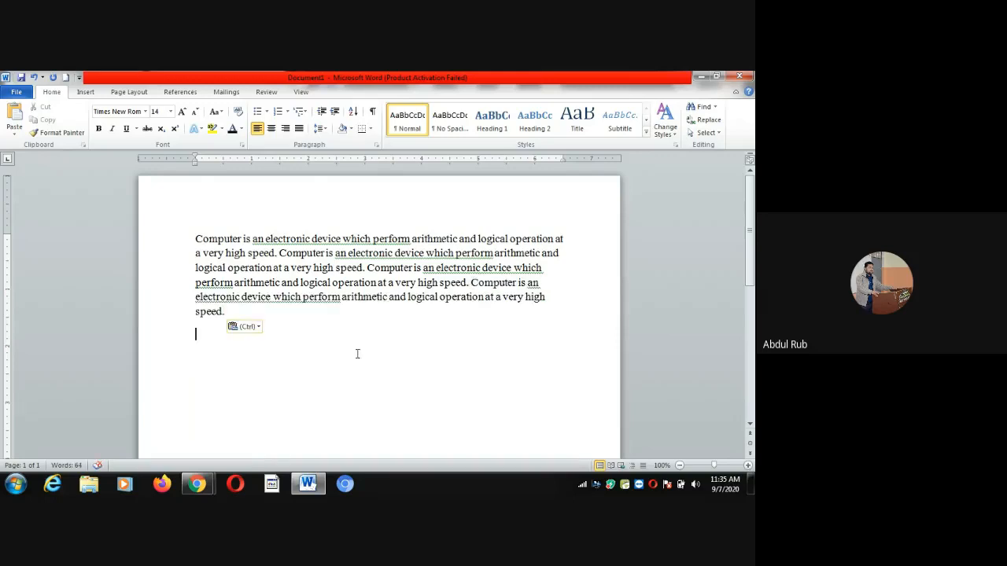
left_click(241, 311)
key("ctrl+v")
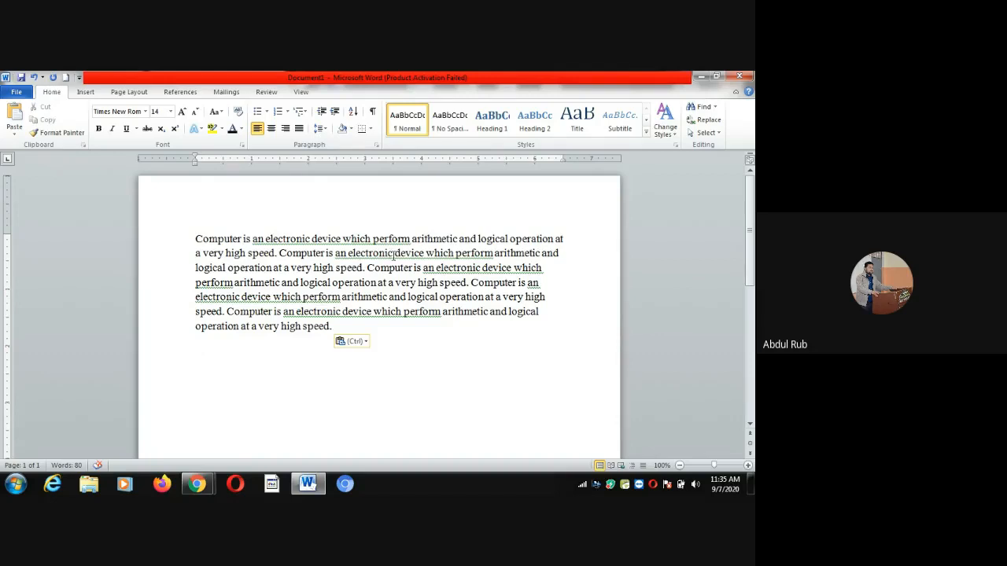
Accept the 'an electronic device which performs' grammar suggestion on all five sentence copies
right_click(397, 254)
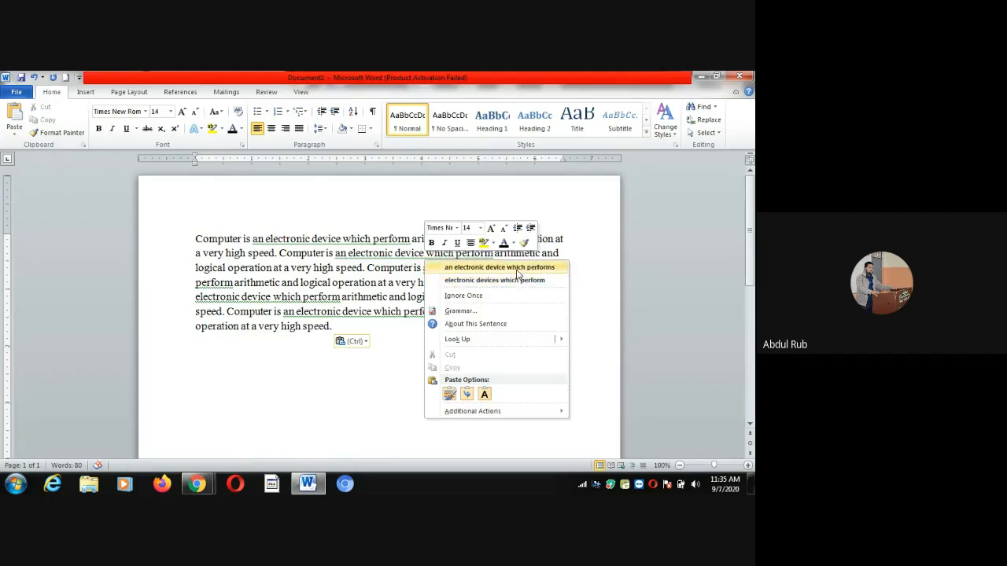
left_click(517, 268)
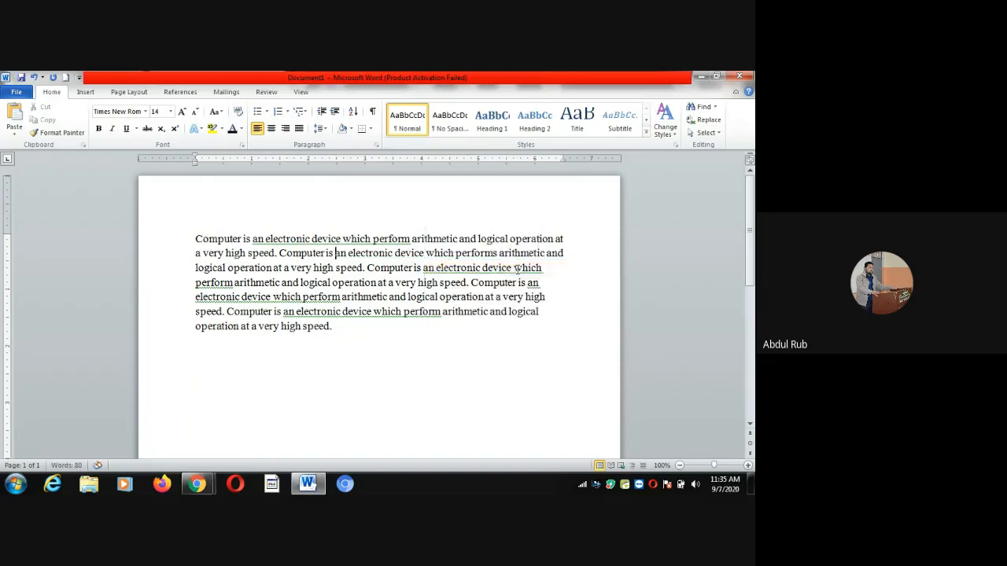
right_click(468, 272)
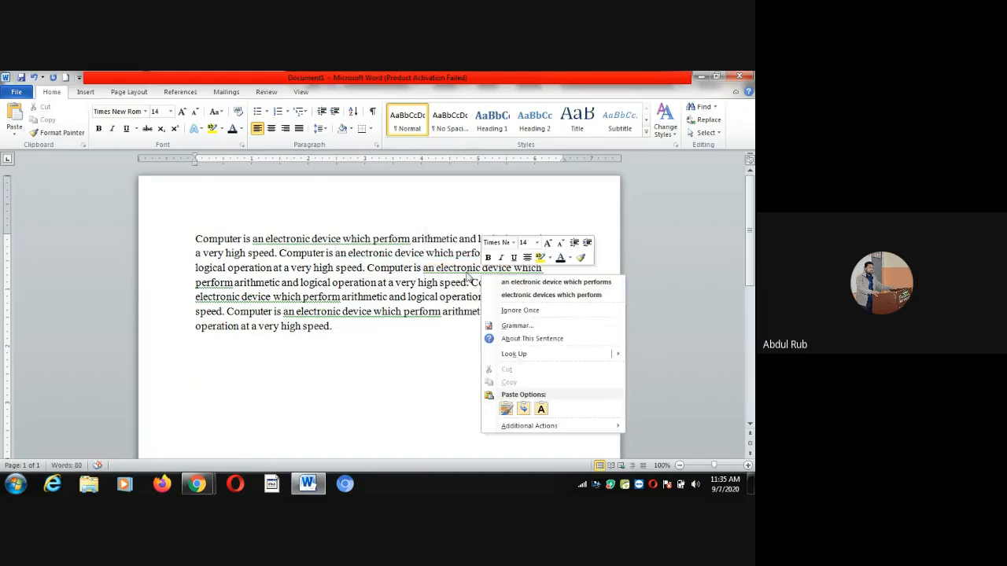
left_click(515, 282)
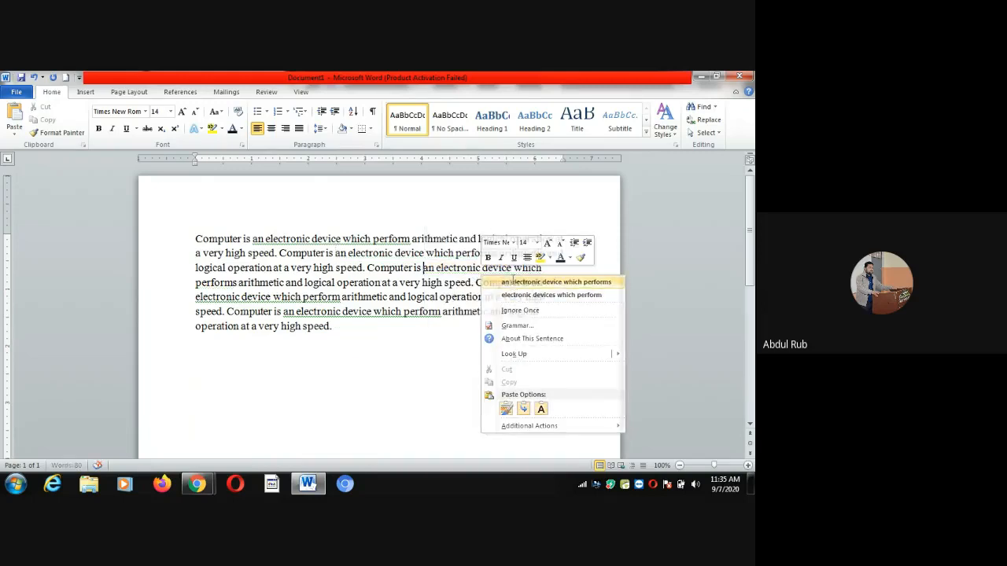
right_click(324, 239)
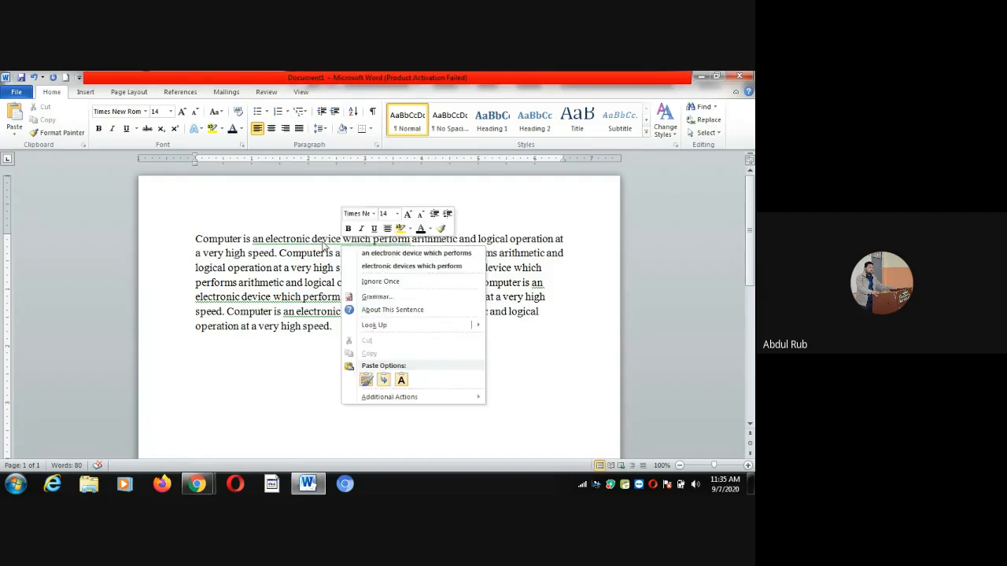
left_click(388, 253)
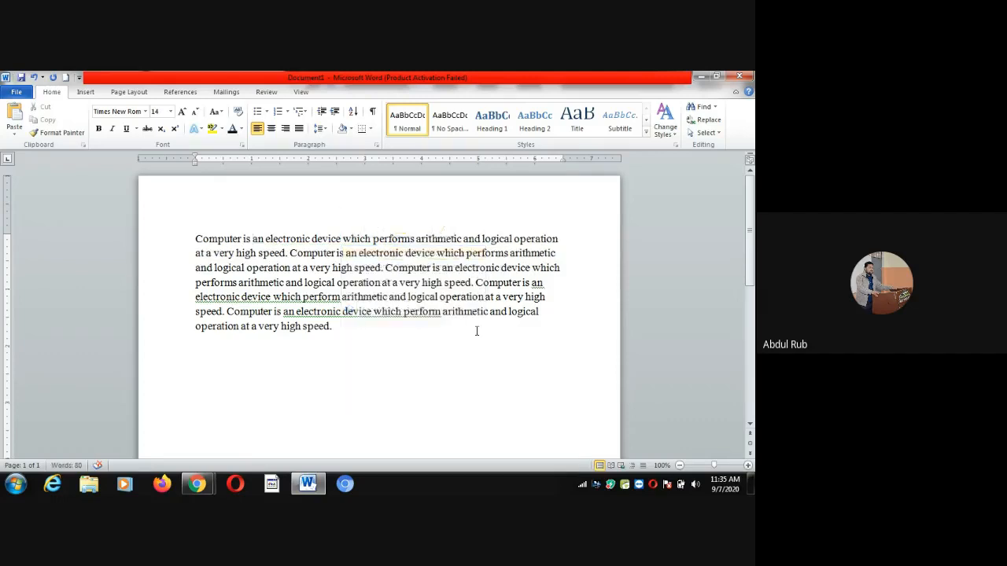
right_click(537, 288)
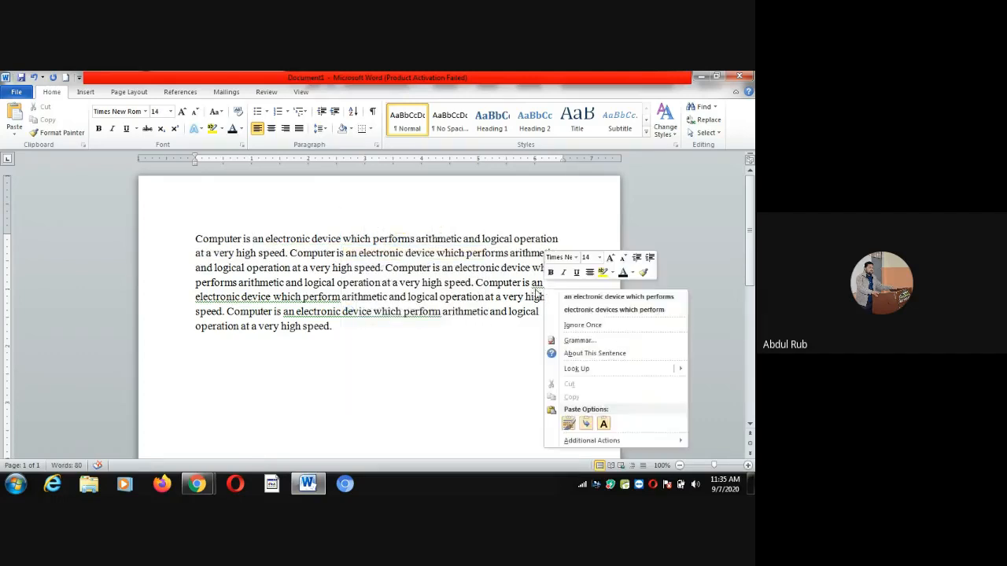
left_click(582, 300)
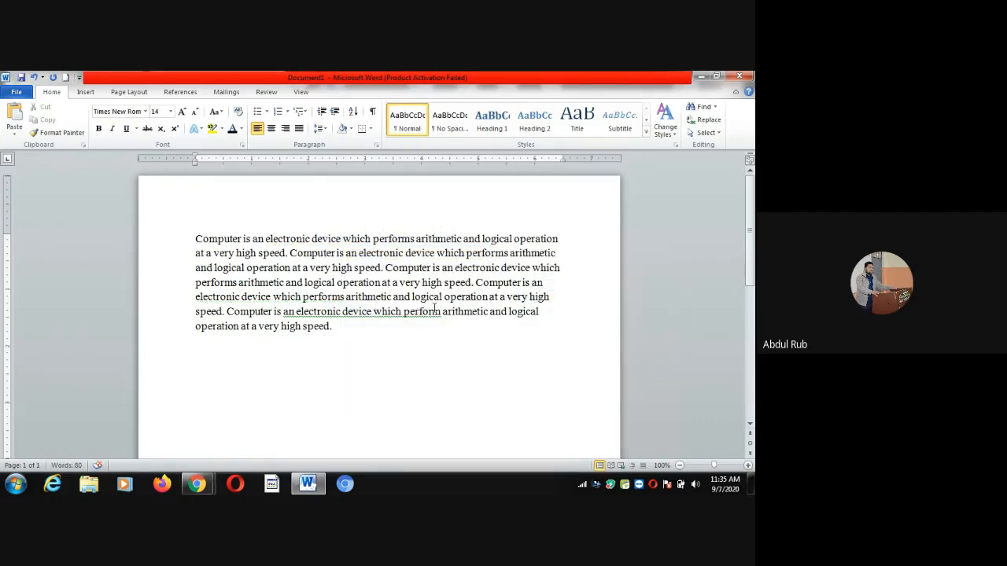
right_click(401, 321)
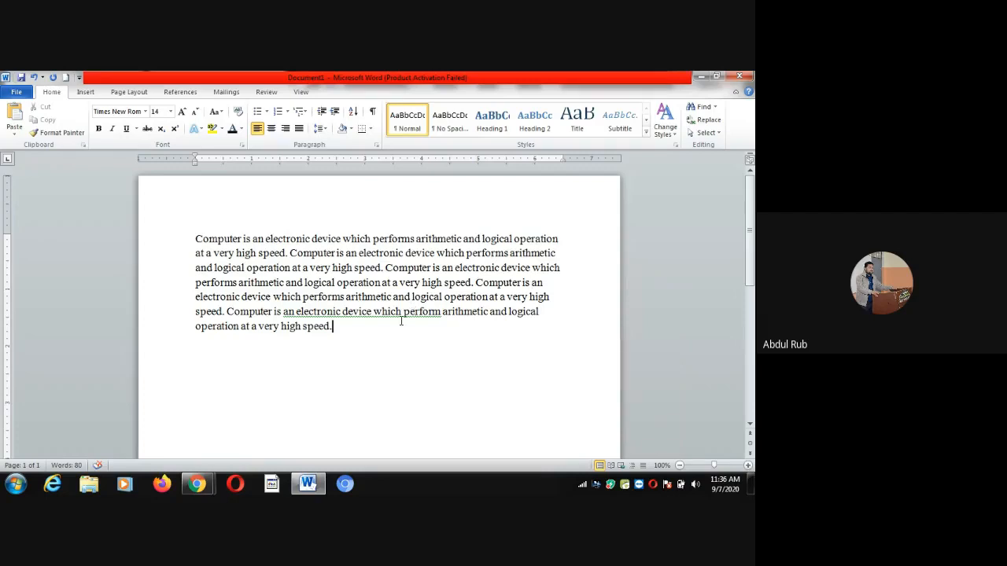
left_click(383, 313)
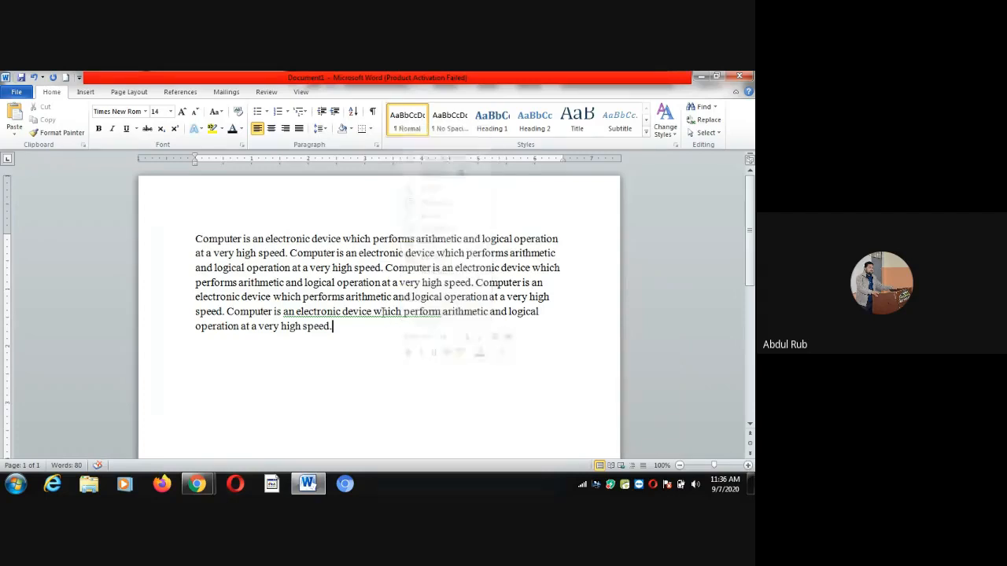
right_click(383, 314)
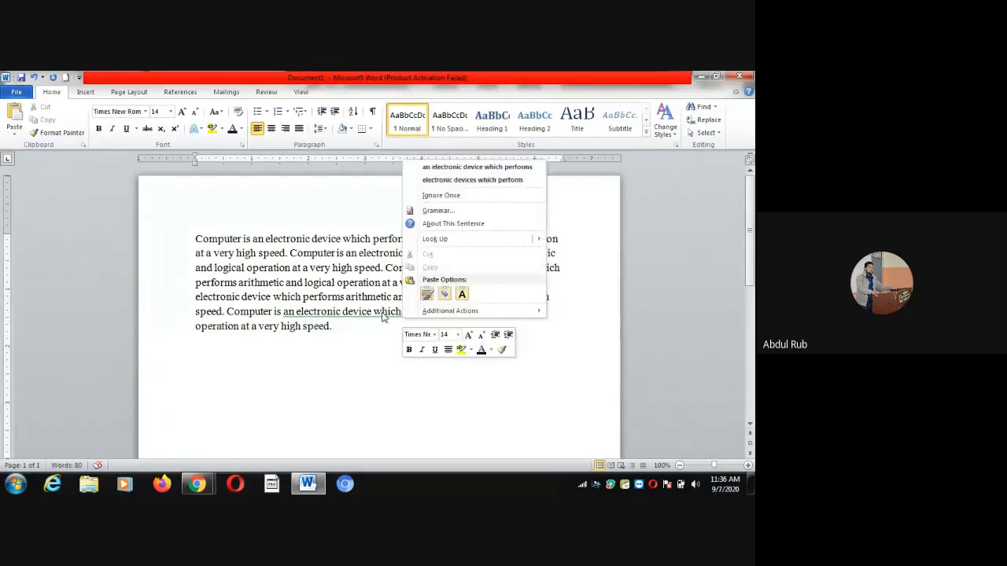
left_click(435, 167)
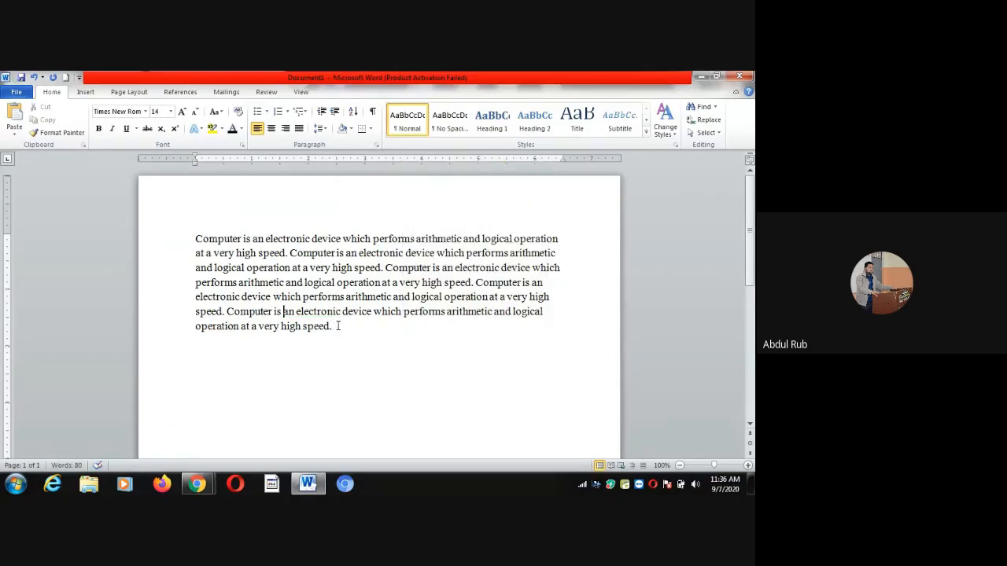
Append 'Allahabad is a city name.' and a short sentence naming a person
type("Allahabad")
left_click(390, 331)
type("is a city neame. Abl")
key("BackSpace")
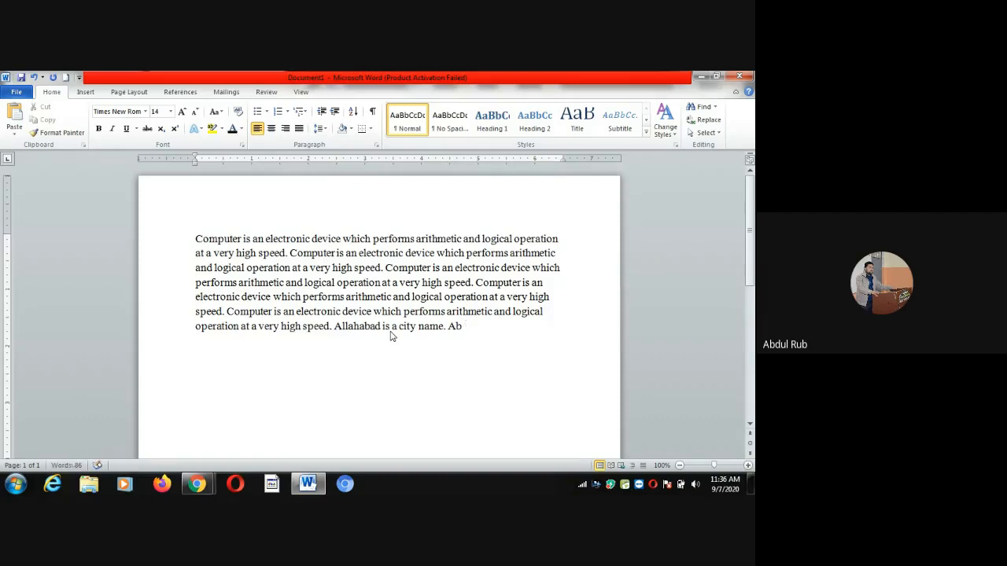
type("dul is a person.")
key("Return")
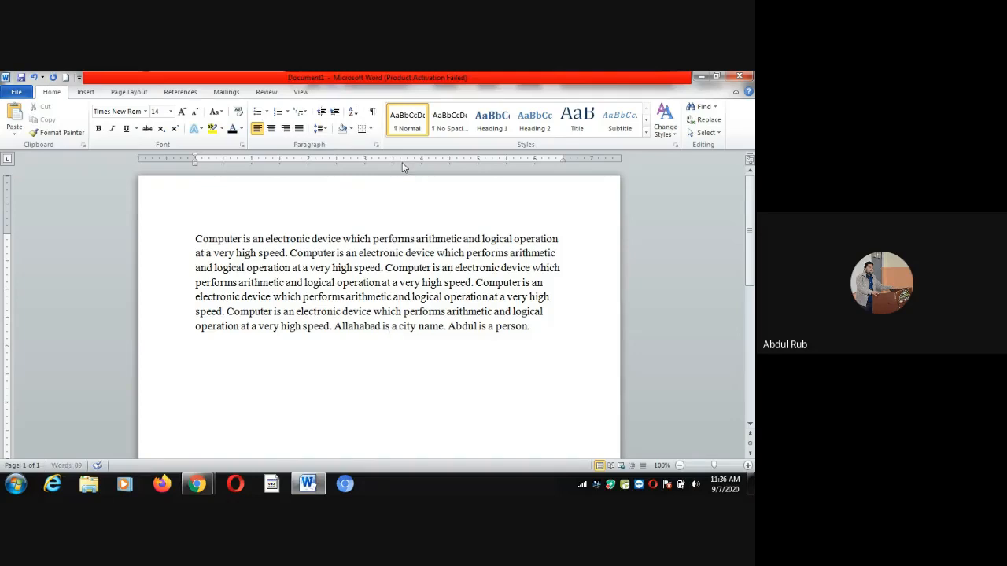
Add one more short sentence at the paragraph's end saying another person is a person
left_click(340, 238)
left_click(548, 329)
type("Ram ia")
key("BackSpace")
type("s a person.")
left_click(477, 253)
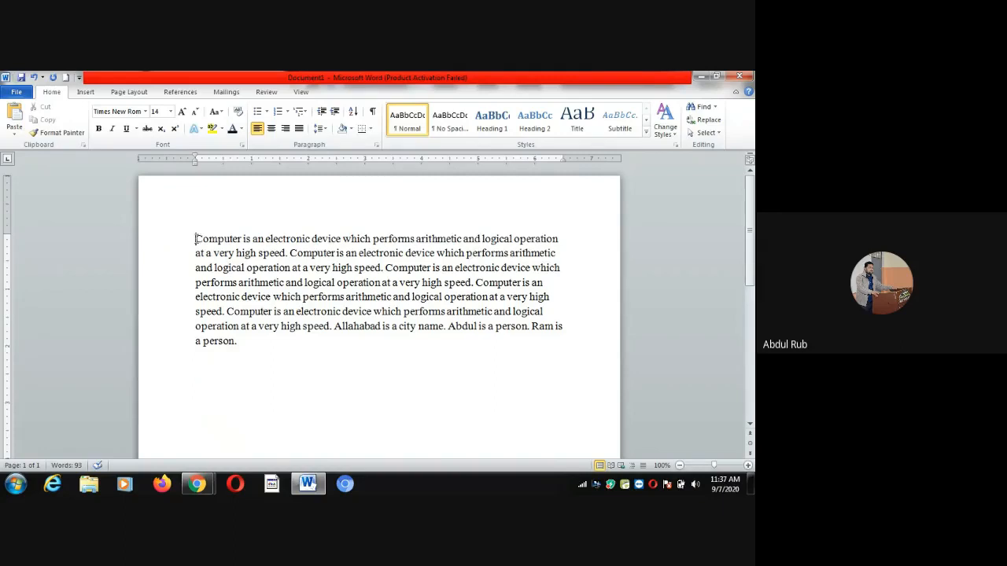
Insert a blank line above the Computer paragraph and select the paragraph again
left_click_drag(196, 238, 245, 344)
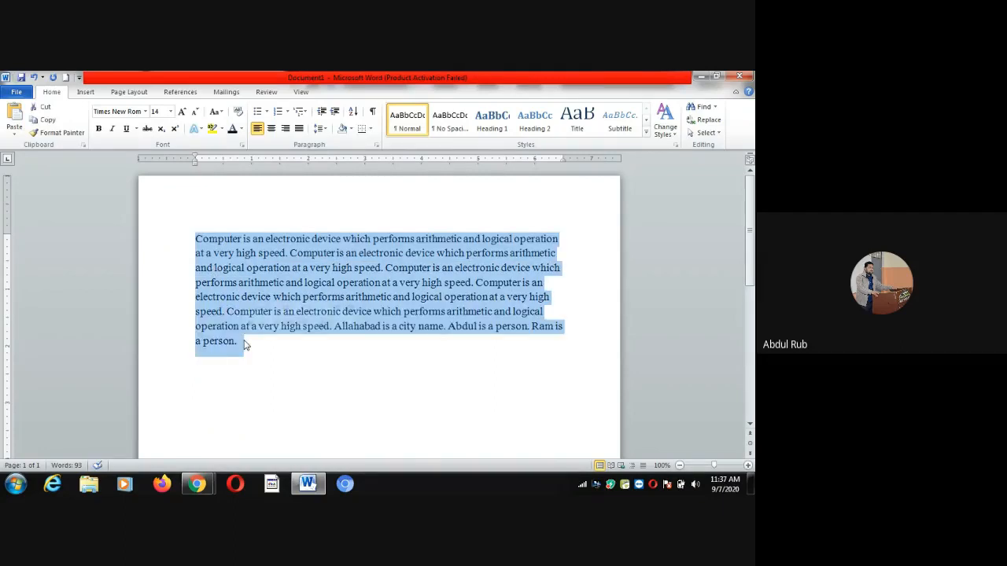
left_click(231, 217)
left_click(194, 238)
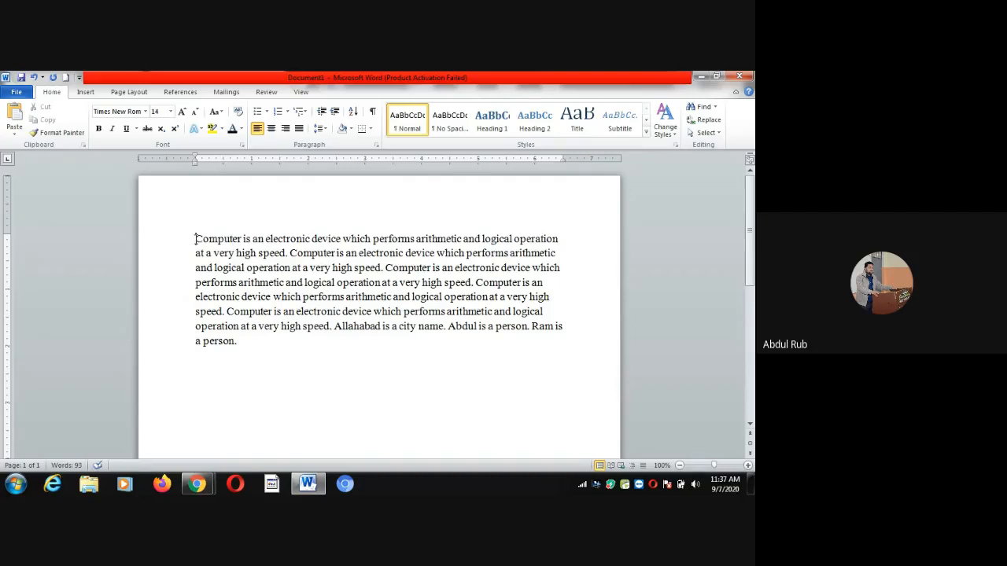
key("Return")
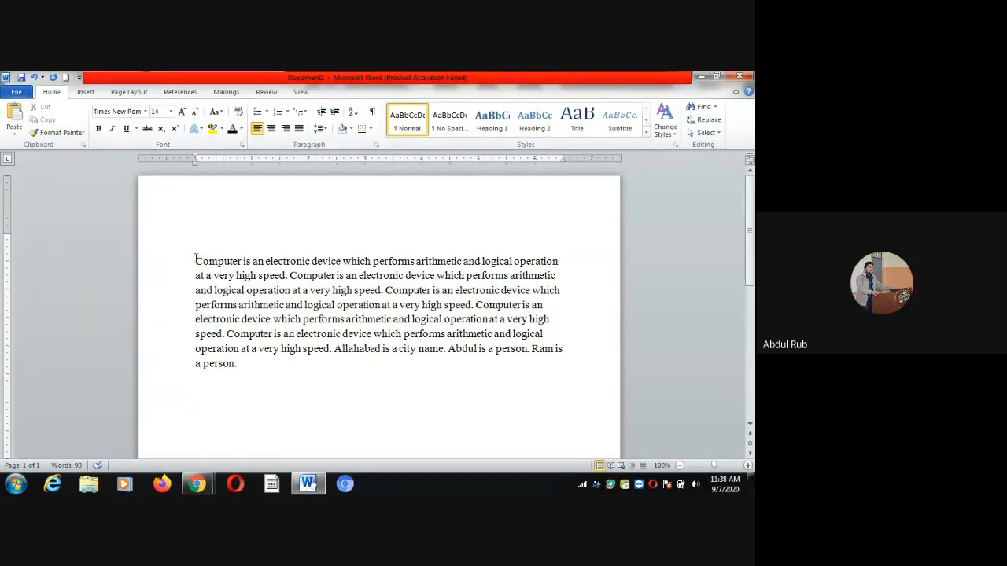
left_click_drag(195, 261, 242, 367)
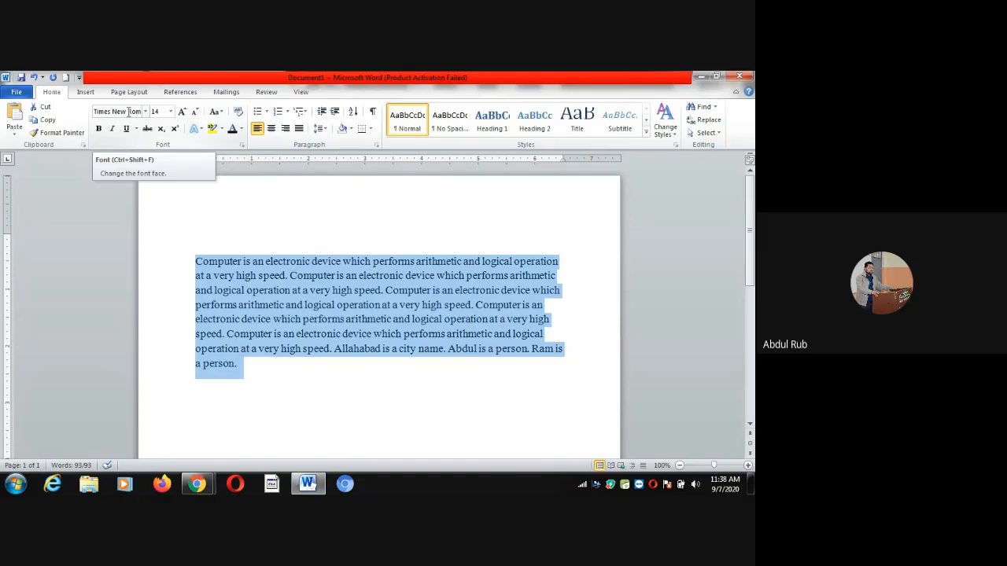
Set the paragraph text to 12 point and switch on bold for the empty top line
left_click(170, 112)
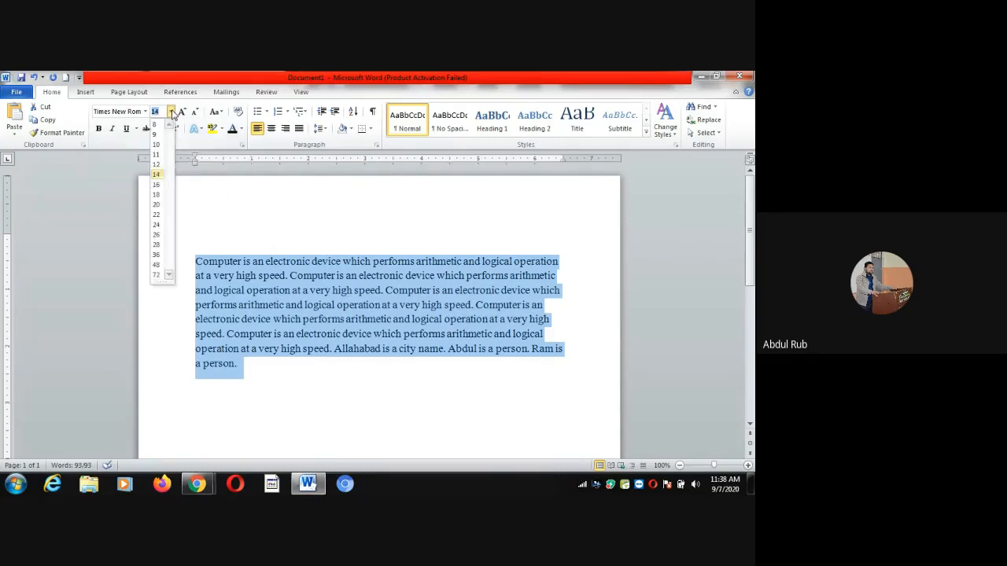
left_click(158, 167)
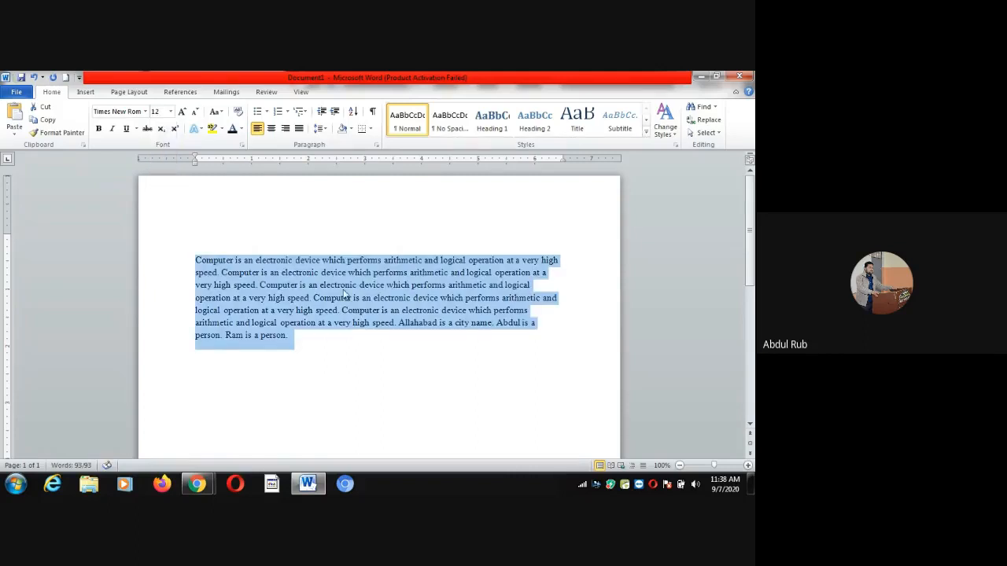
left_click(300, 217)
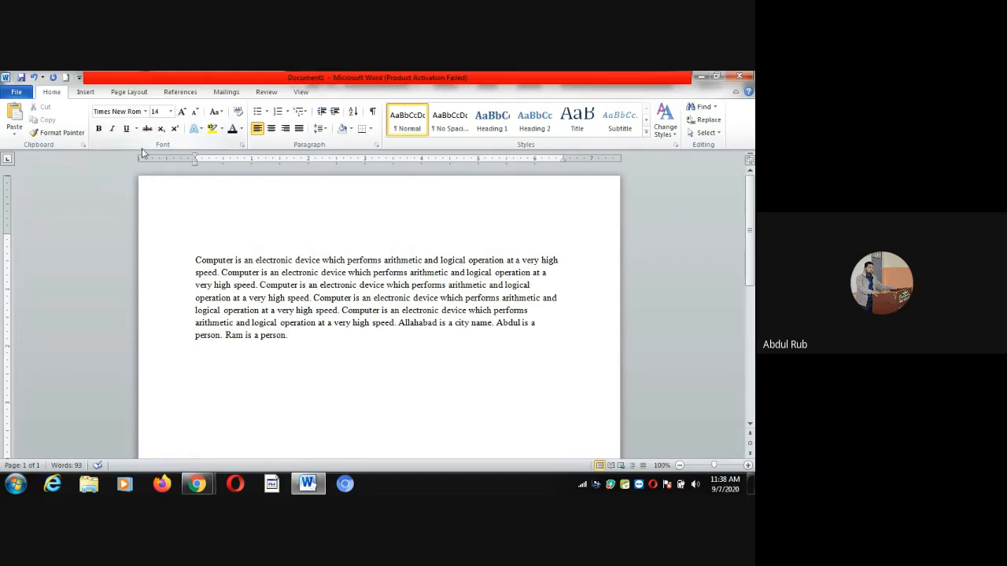
left_click(100, 132)
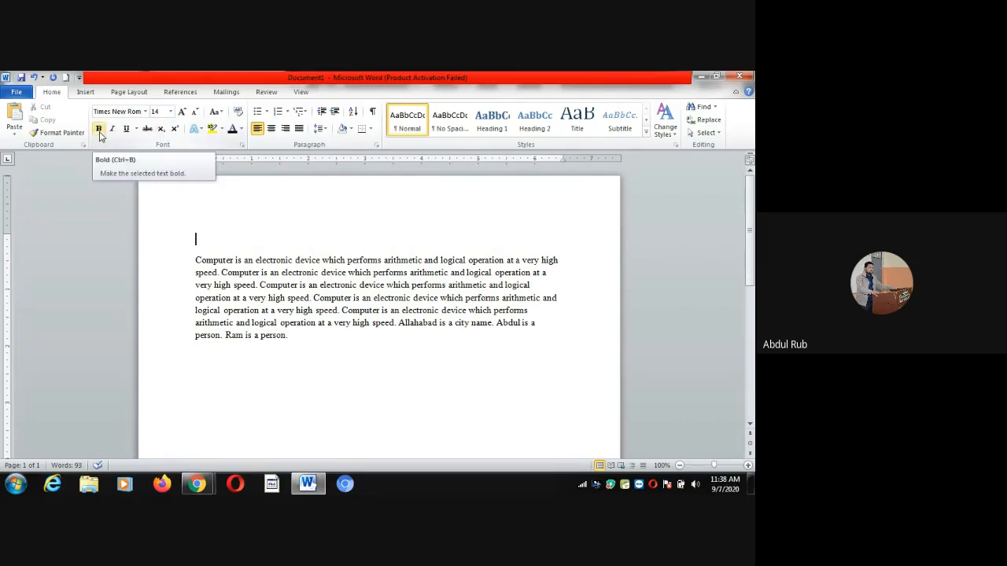
left_click(100, 134)
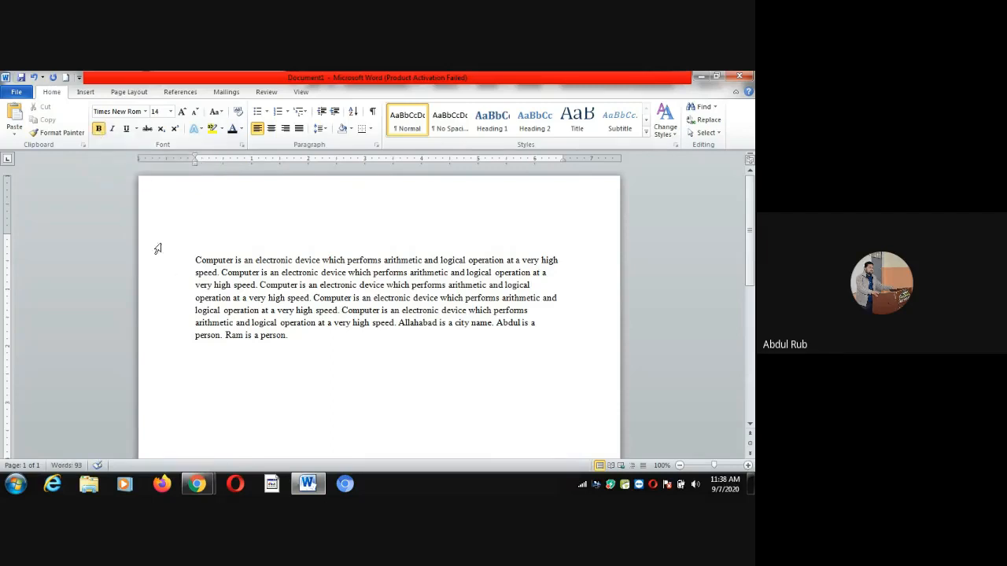
Toggle underline and bold on the empty top line, leaving bold on
left_click(126, 131)
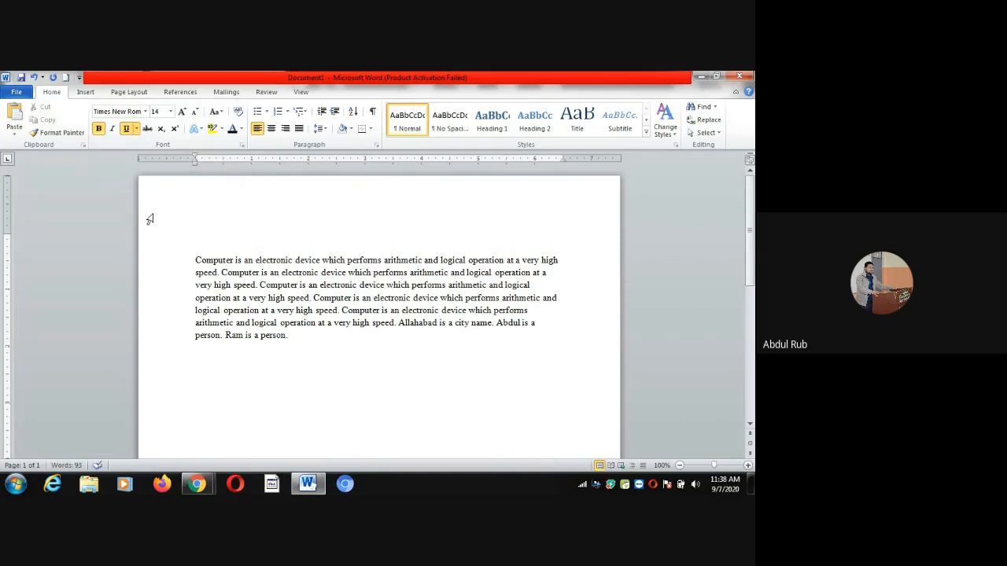
left_click(127, 130)
key("ctrl+b")
left_click(100, 130)
Italicize the word 'Computer' in the paragraph, then switch on underline for the top line
left_click_drag(196, 261, 233, 260)
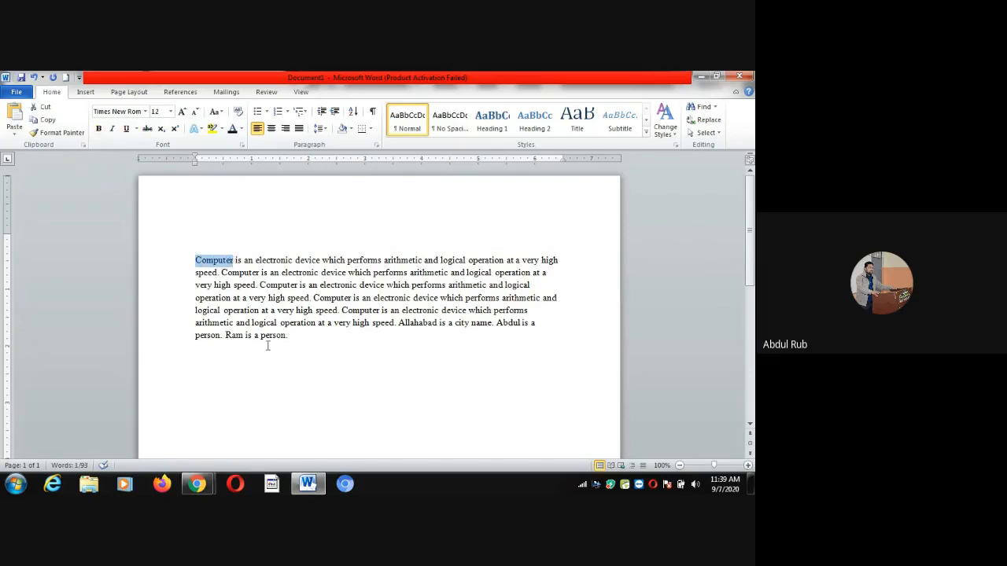
key("ctrl+i")
key("ctrl+i")
left_click(239, 229)
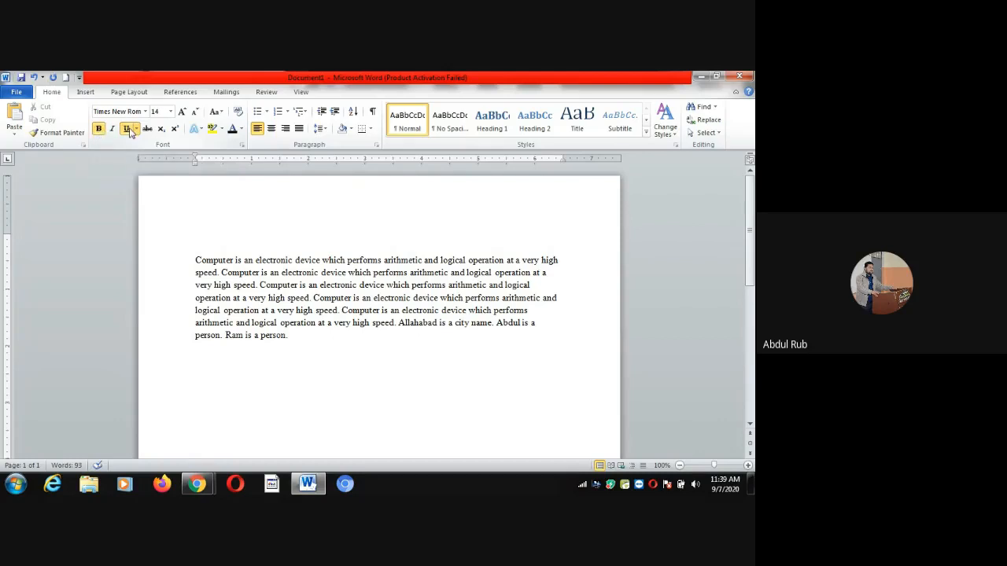
left_click(125, 129)
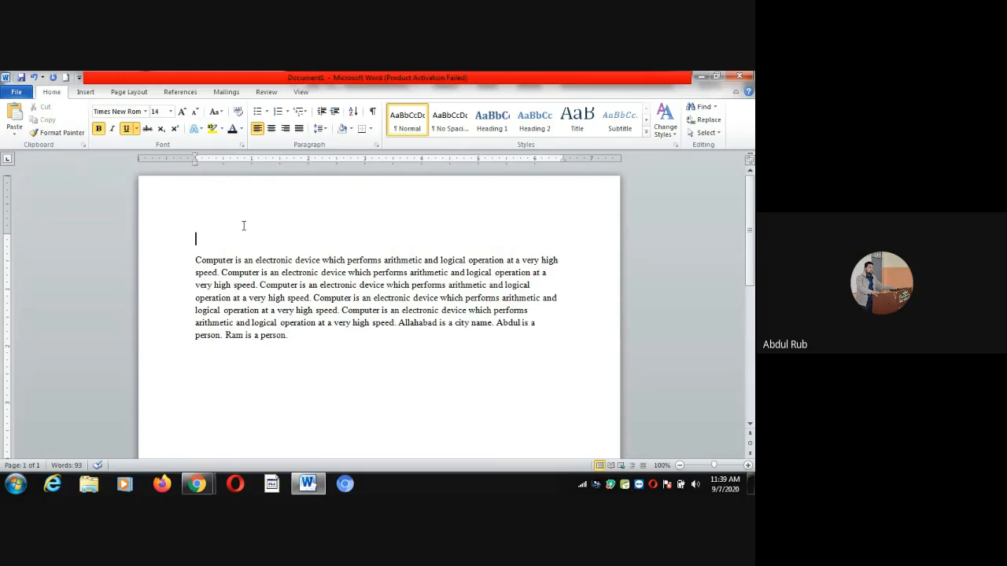
Test right alignment with throwaway text, delete it, and centre the empty top line
left_click(271, 130)
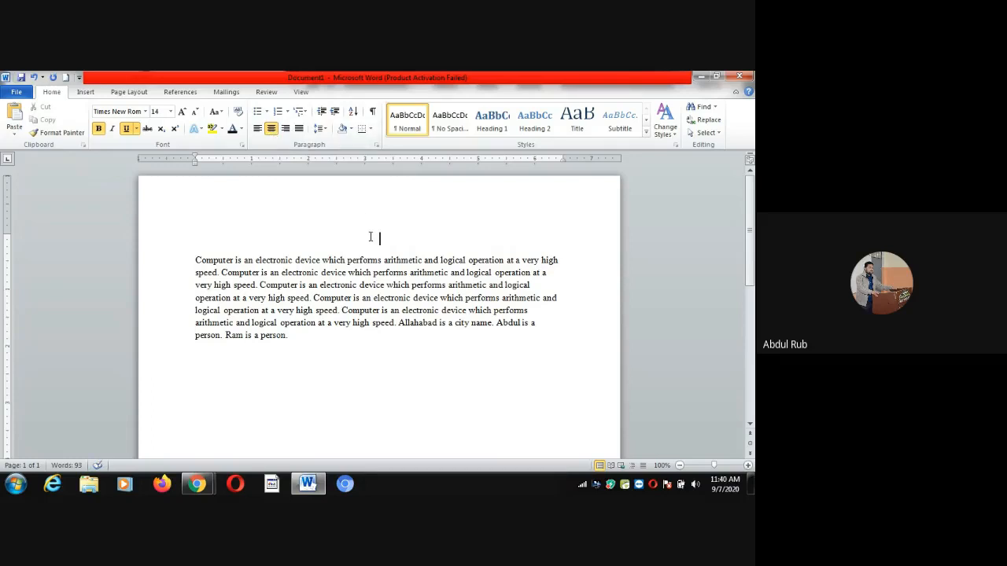
left_click(285, 130)
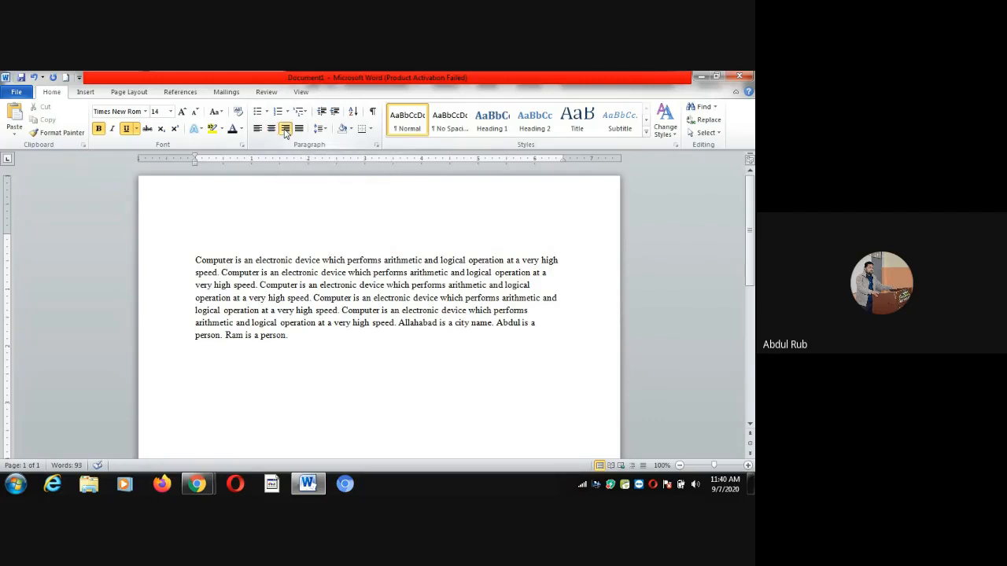
type("jshfjsgdhsgahdsadsd")
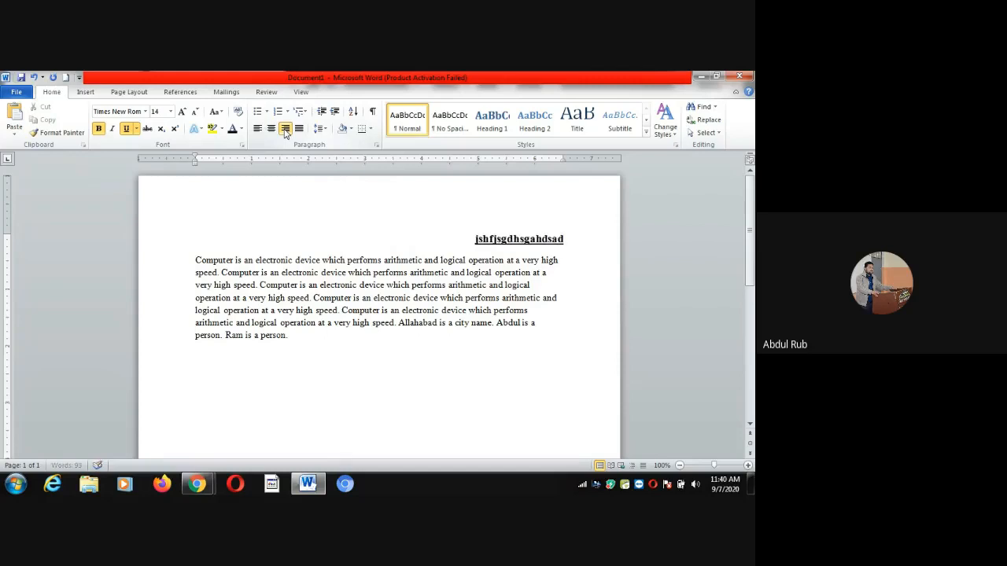
key("BackSpace")
key("BackSpace")
key("BackSpace")
key("BackSpace")
key("BackSpace")
key("BackSpace")
key("BackSpace")
key("BackSpace")
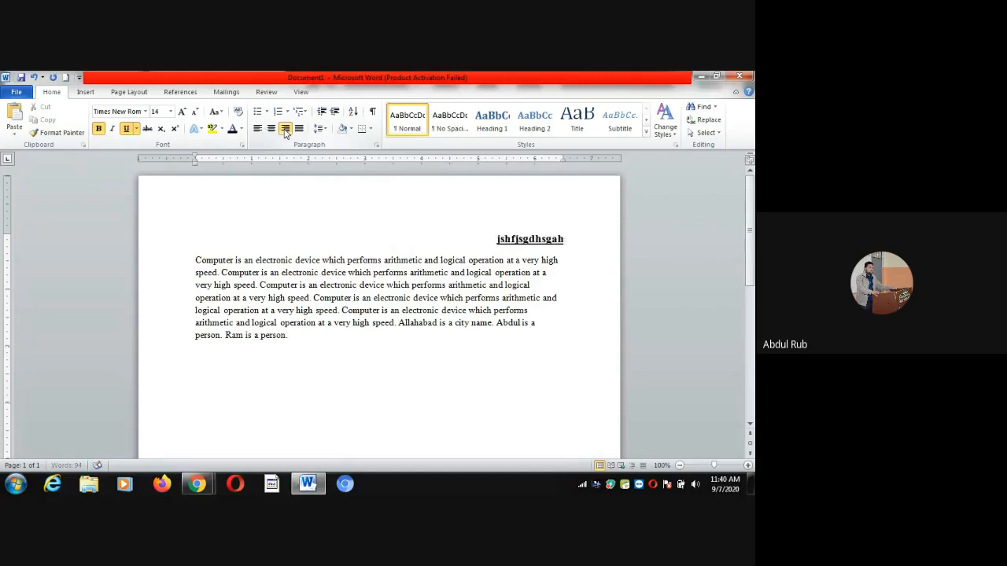
key("BackSpace")
key("BackSpace")
key("BackSpace")
key("BackSpace")
key("BackSpace")
key("BackSpace")
key("BackSpace")
key("BackSpace")
key("BackSpace")
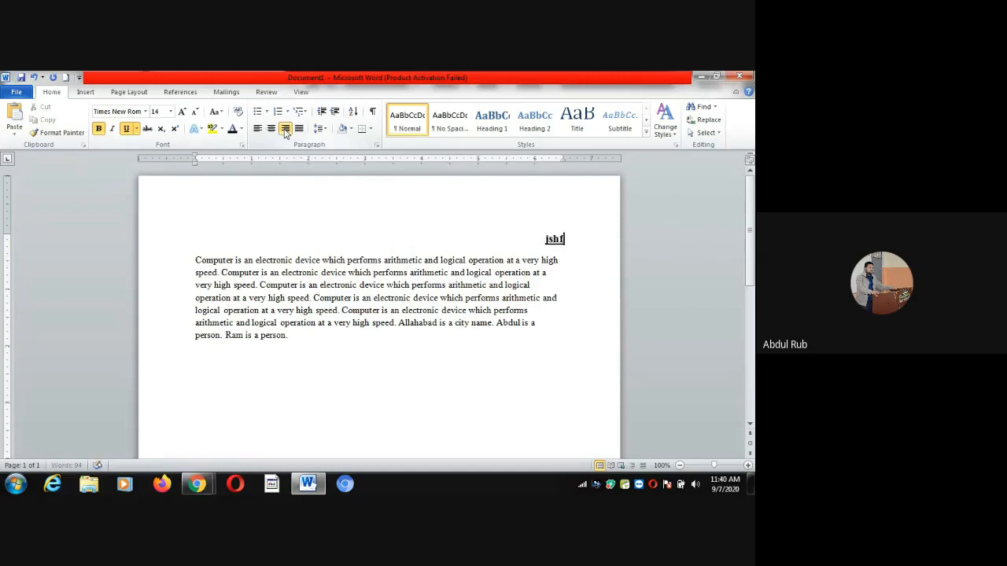
key("BackSpace")
key("BackSpace")
left_click(271, 129)
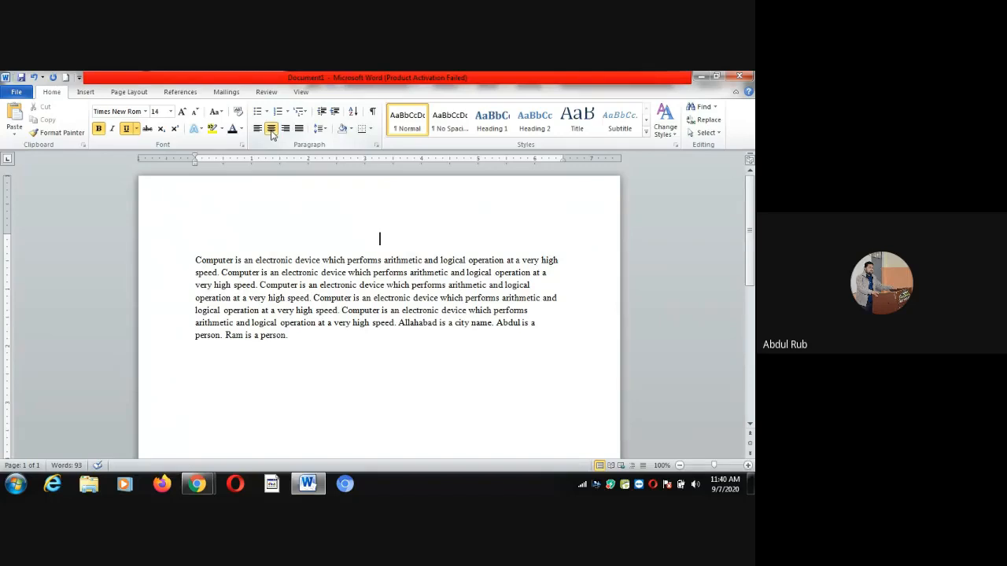
Type the heading 'Computer' on the centred top line, correcting a partial first attempt
type("Computer")
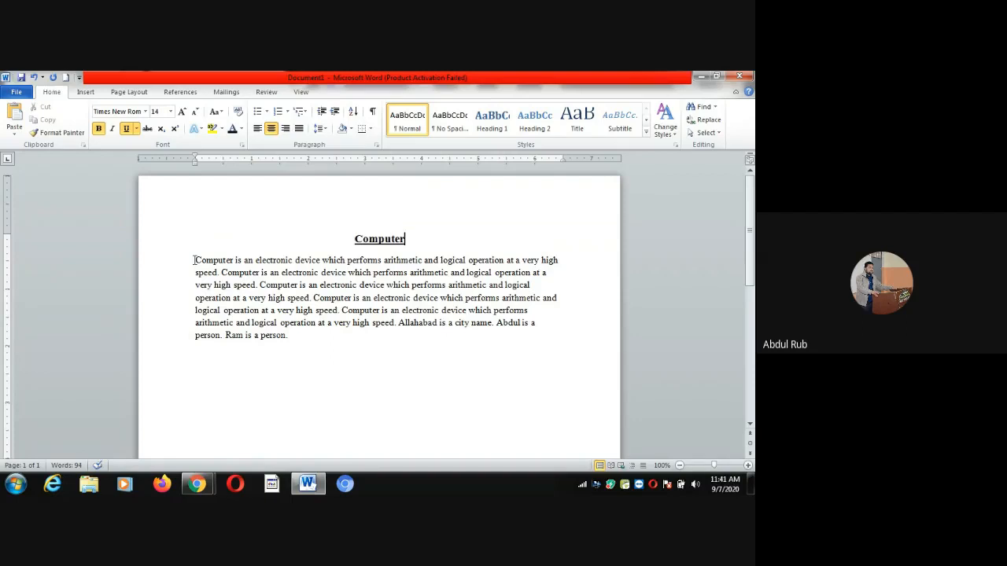
Select the whole paragraph, justify it, and deselect
left_click_drag(194, 261, 292, 343)
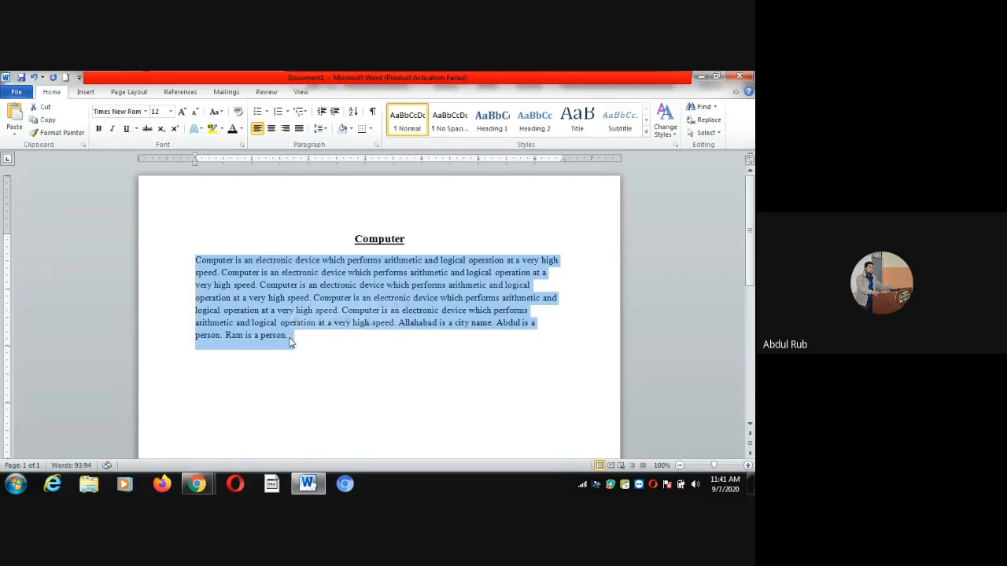
left_click(299, 129)
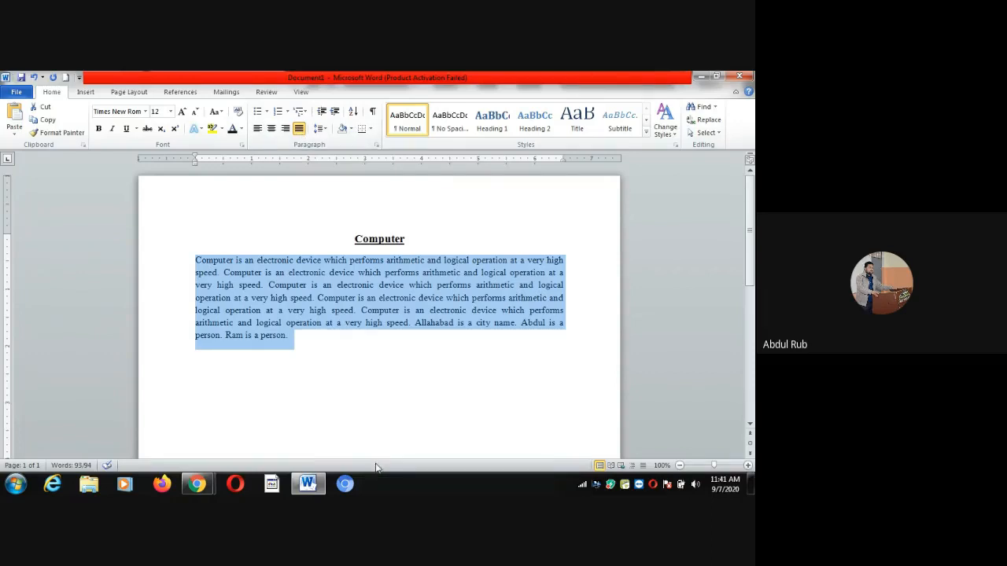
left_click(331, 357)
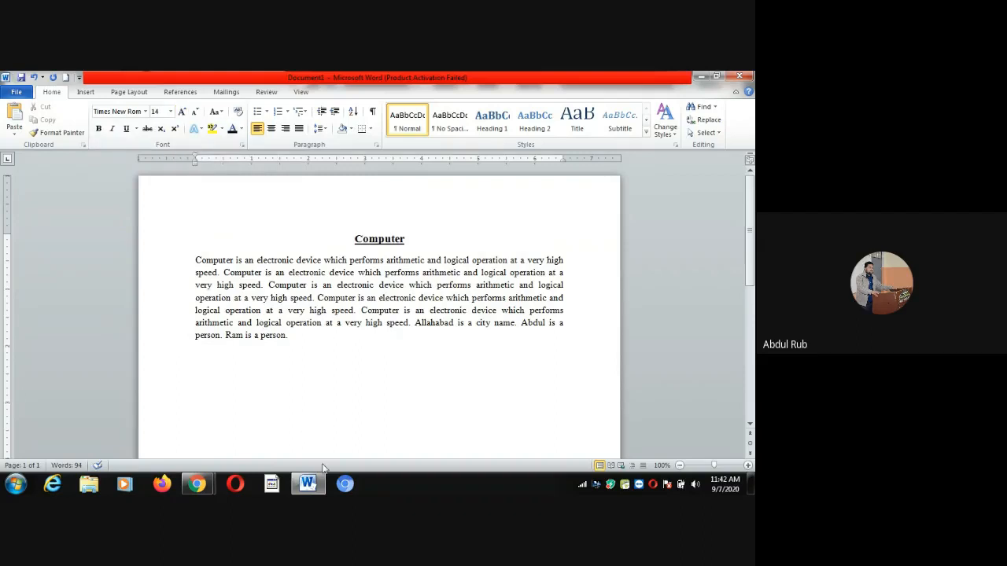
Type 'B.Ed.' on a new line below the paragraph, select it, and show the font sizes
type("M")
key("BackSpace")
type("B.Ed.")
left_click_drag(223, 356, 186, 364)
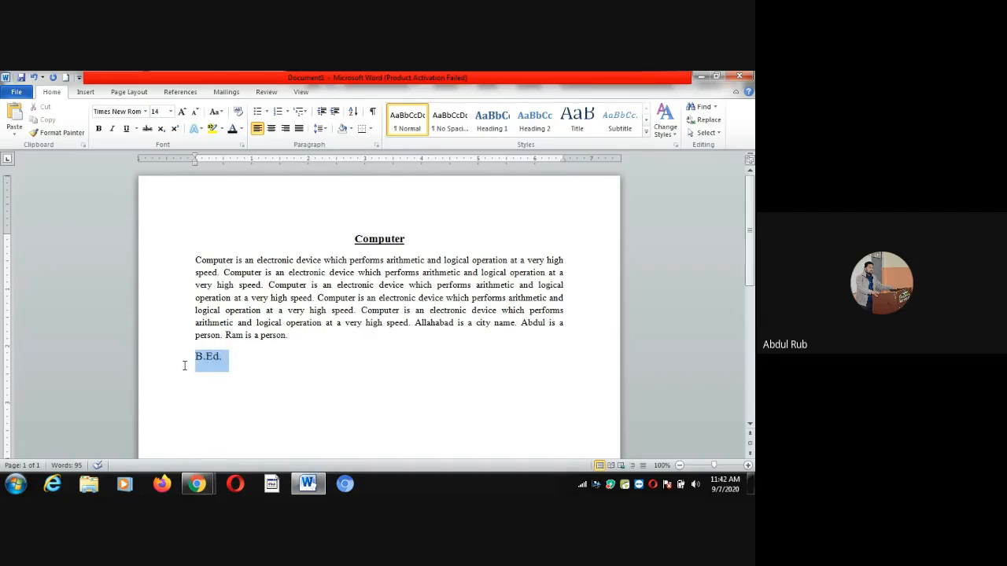
left_click(171, 111)
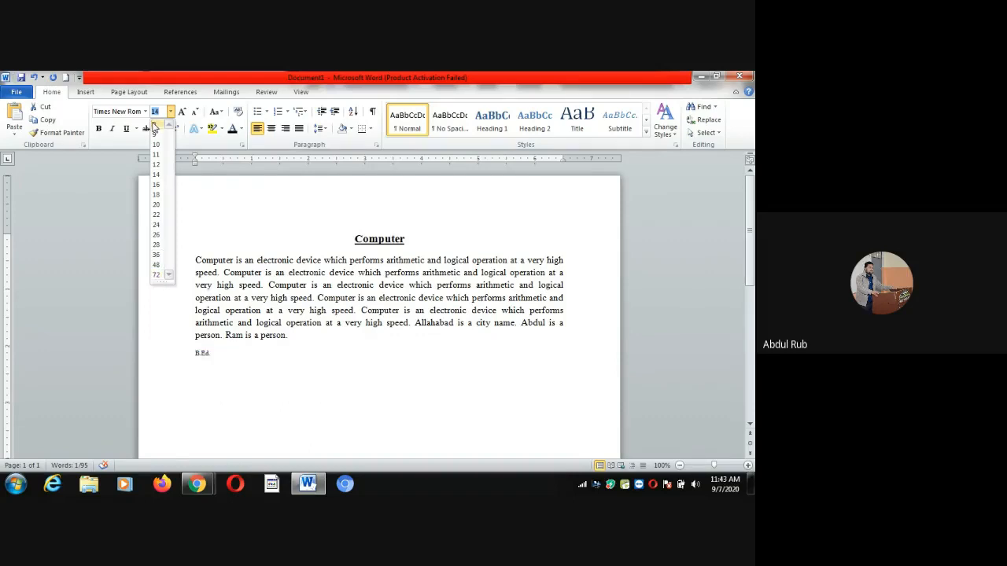
Set B.Ed. to 12 pt, then grow it step by step to 24 pt
left_click(157, 165)
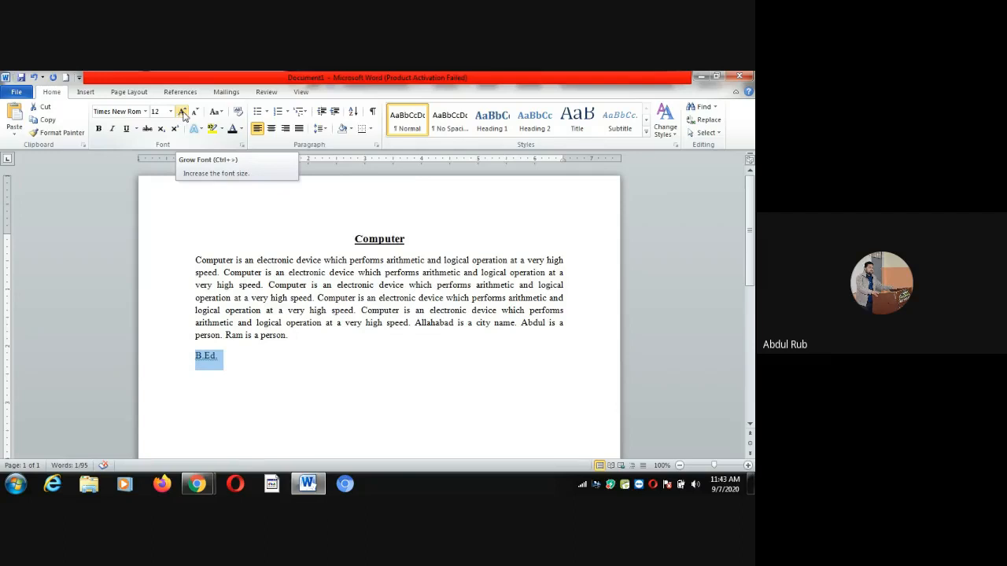
left_click(181, 115)
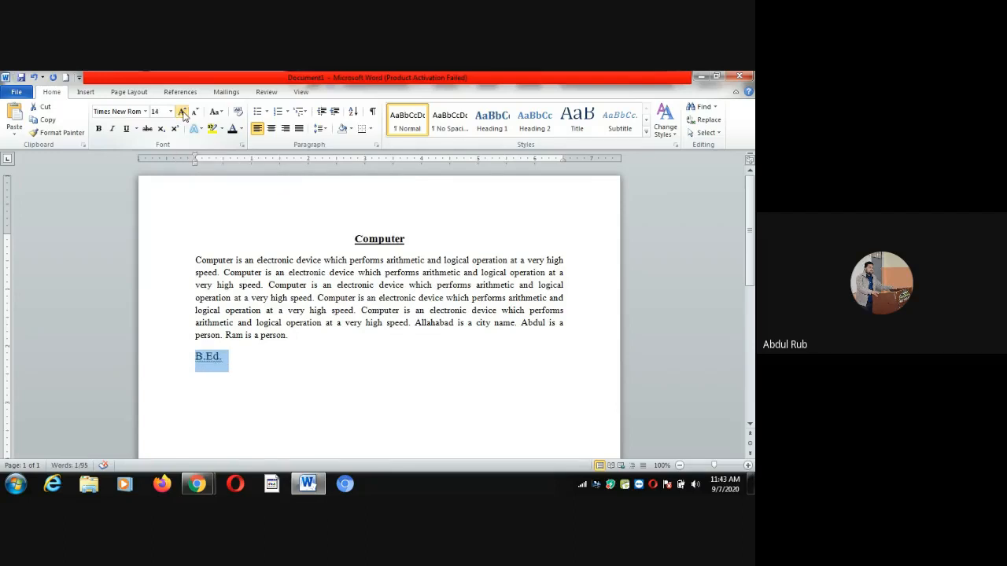
left_click(181, 114)
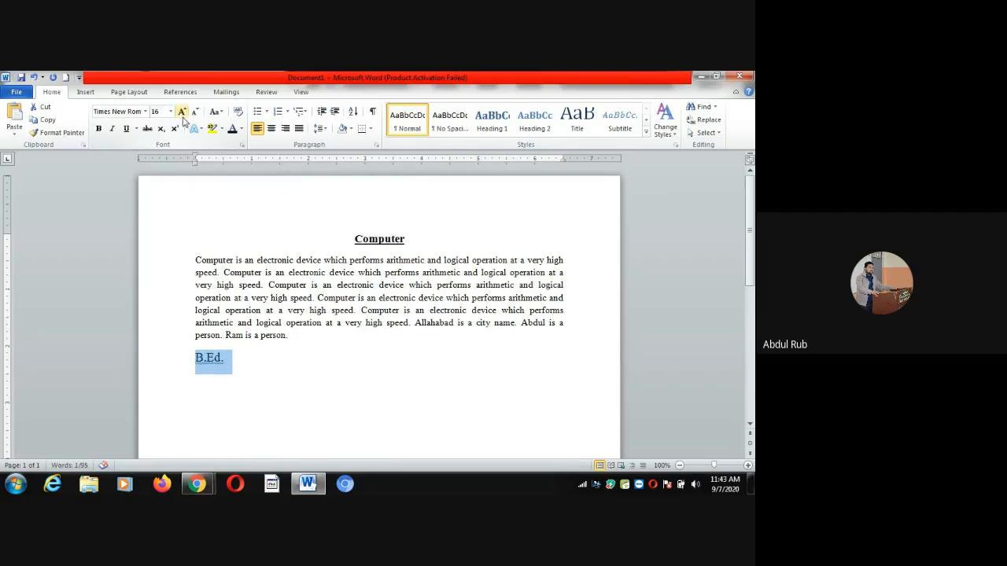
left_click(182, 114)
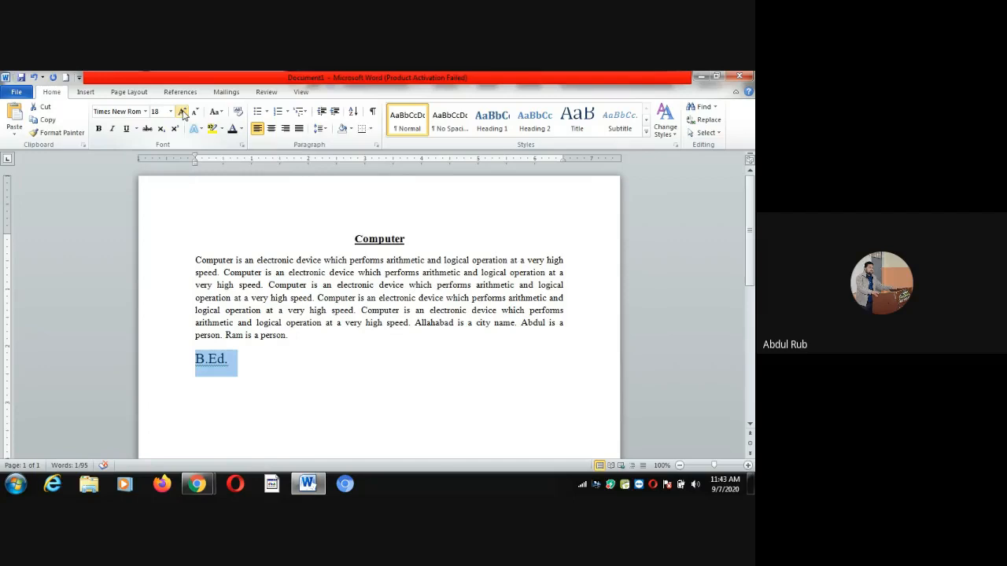
left_click(182, 114)
left_click(182, 114)
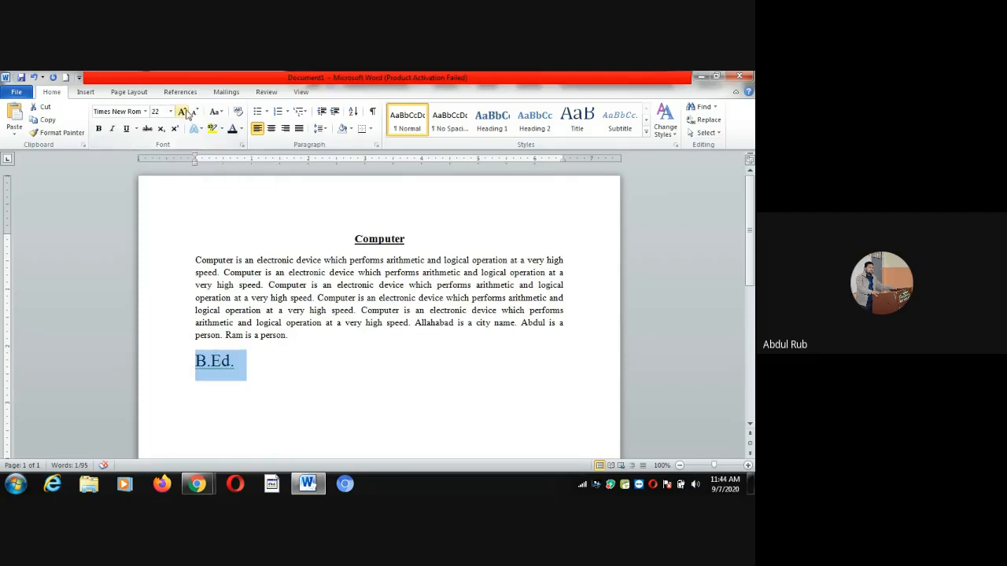
left_click(182, 112)
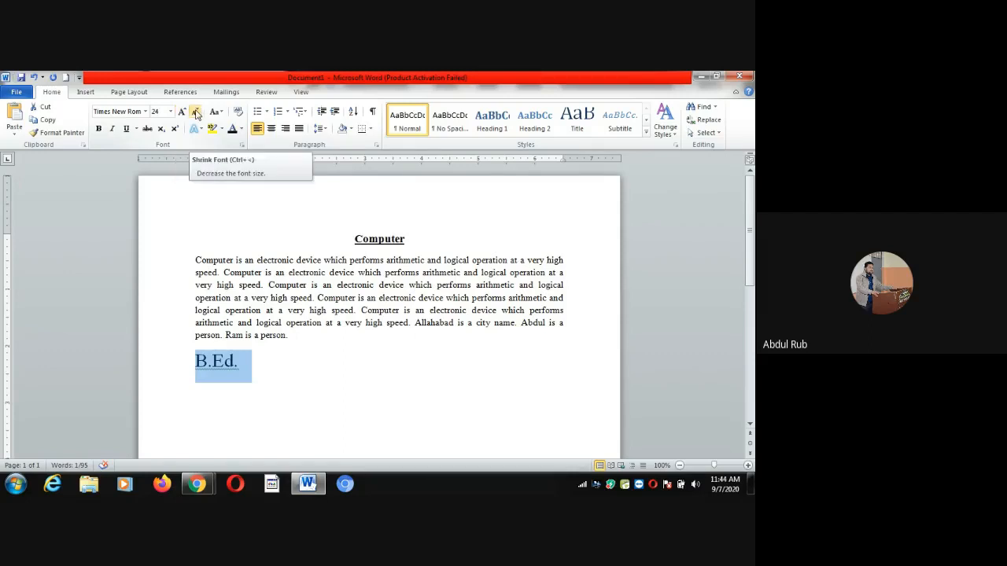
Shrink B.Ed. step by step from 24 pt back to 12 pt
left_click(196, 113)
left_click(196, 113)
left_click(196, 113)
left_click(196, 113)
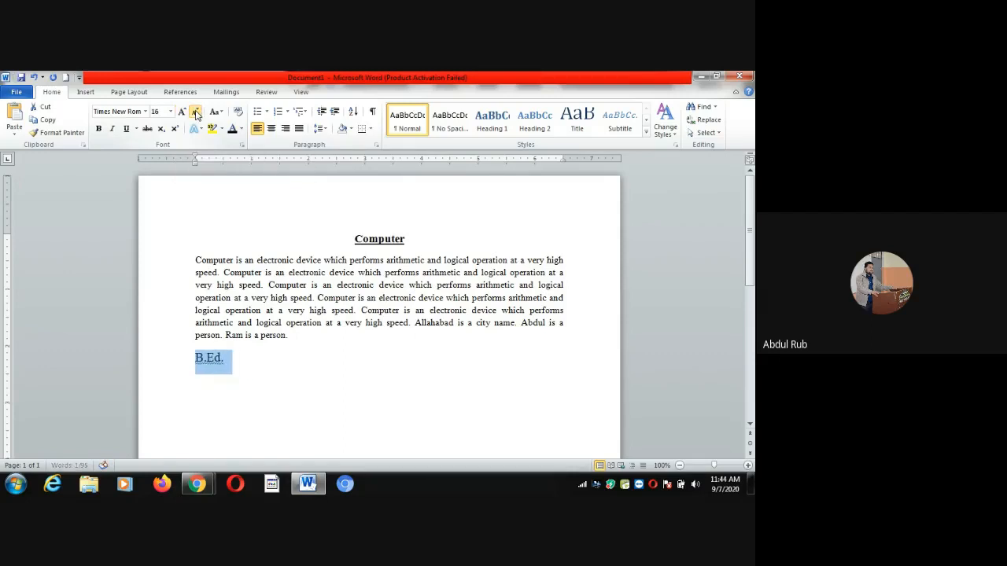
left_click(195, 113)
left_click(196, 113)
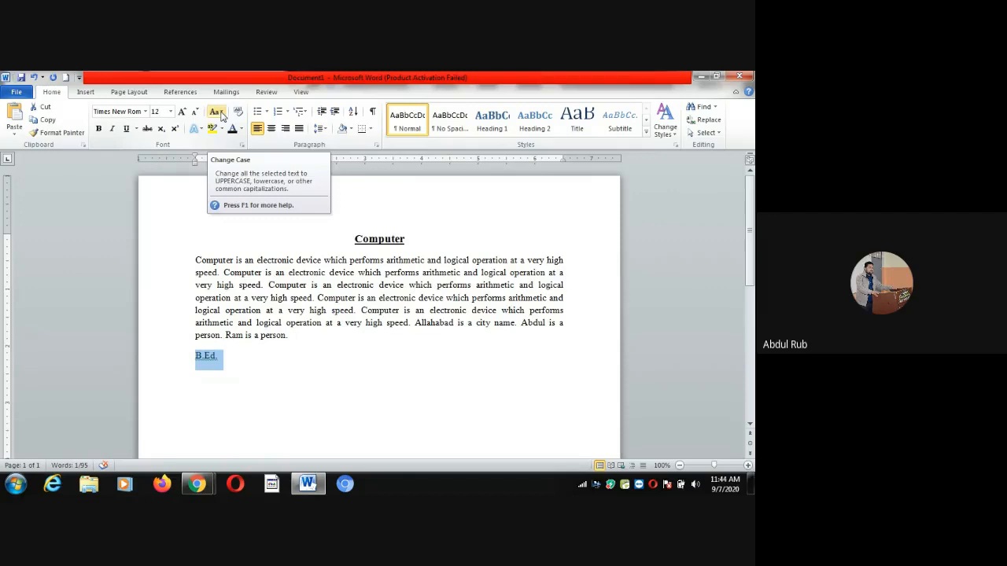
left_click(218, 113)
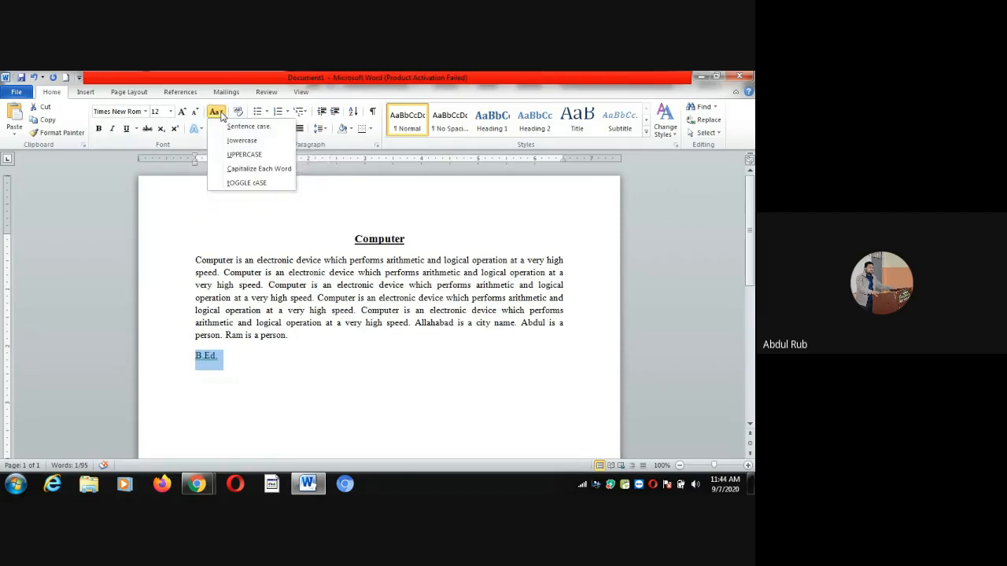
left_click(245, 155)
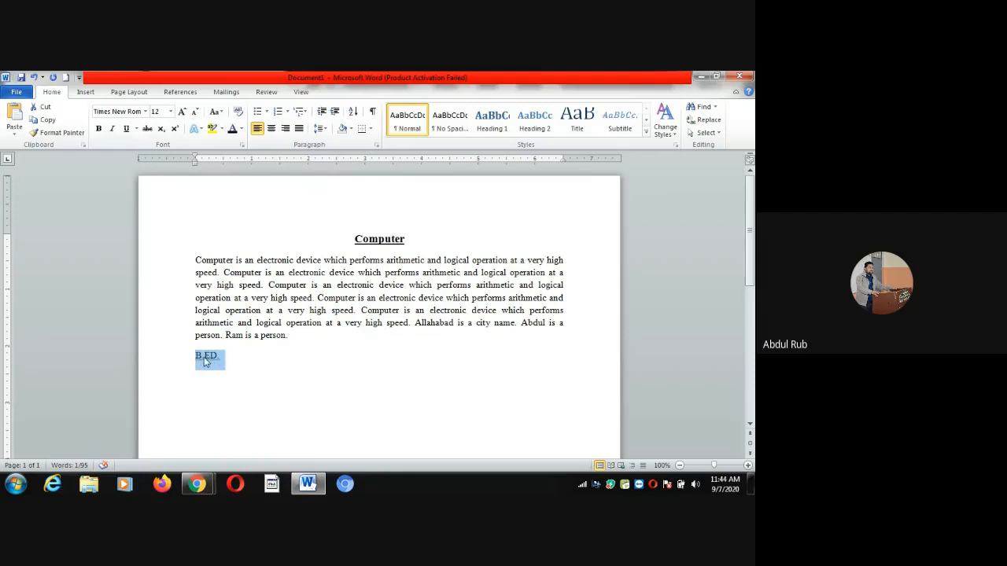
left_click(221, 113)
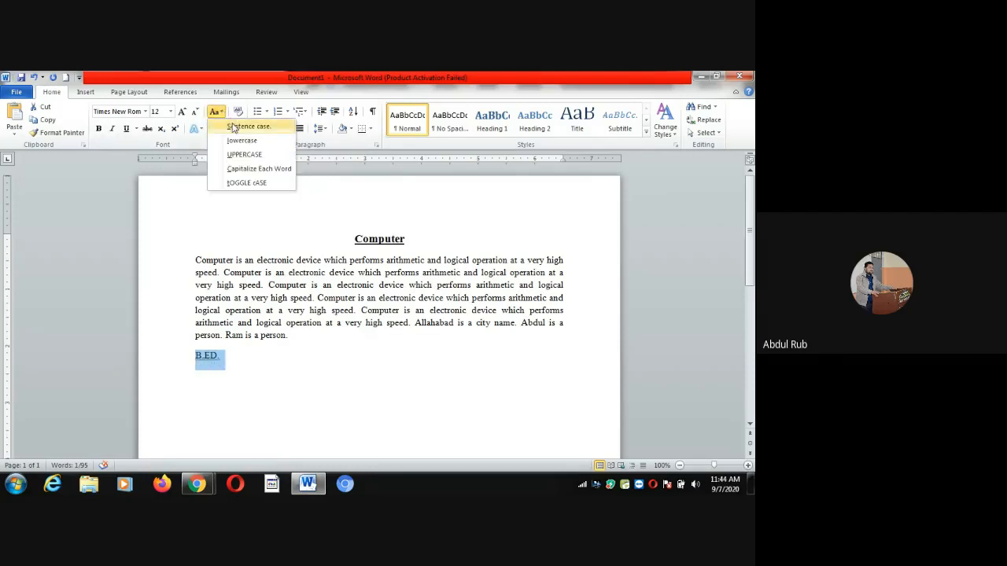
left_click(236, 128)
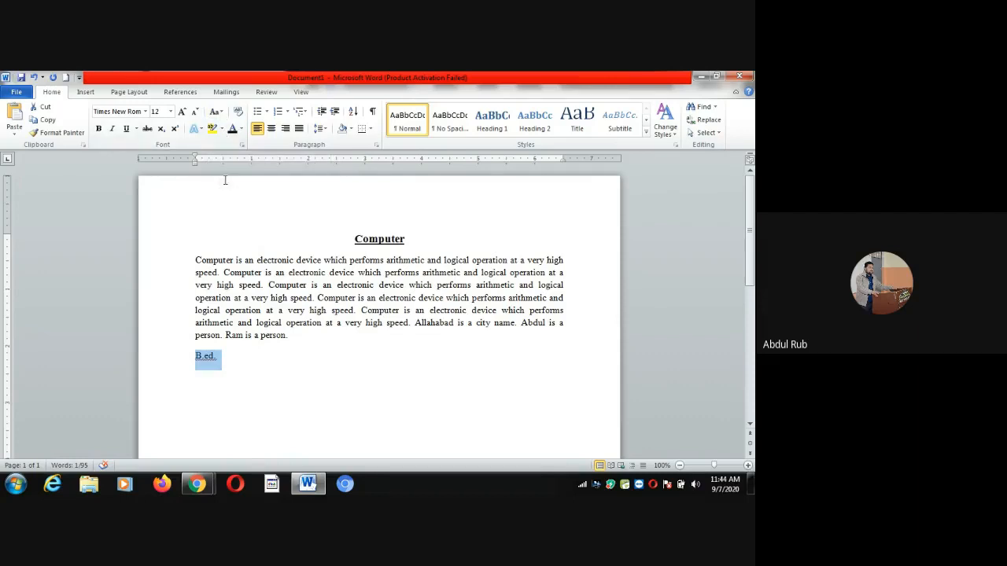
left_click(224, 116)
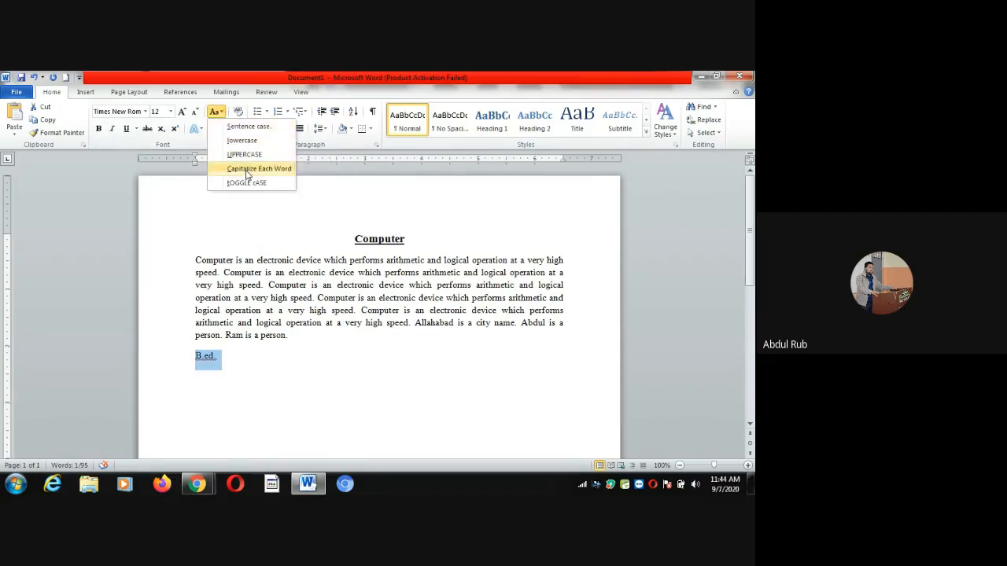
left_click(247, 170)
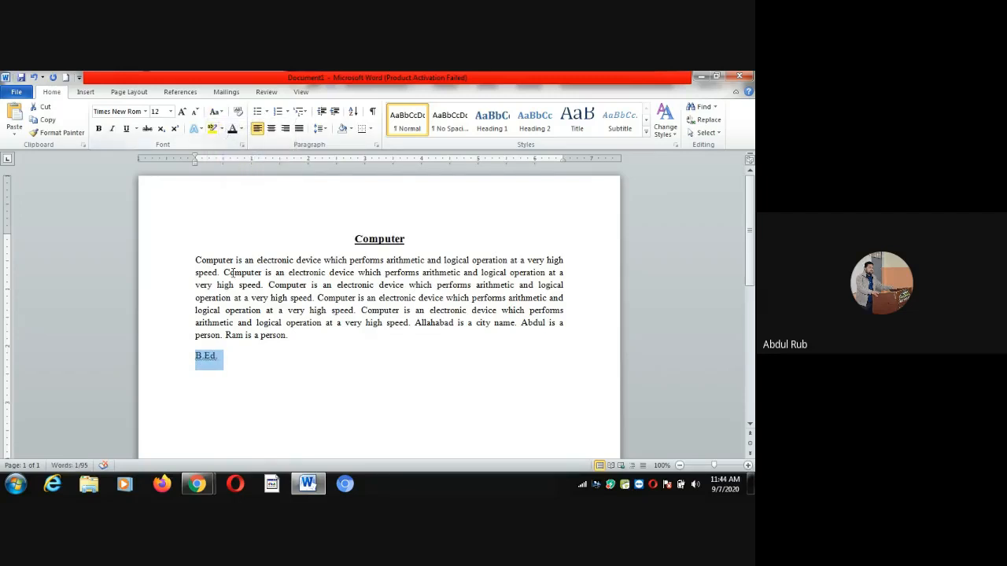
left_click(196, 260)
left_click_drag(196, 259, 485, 256)
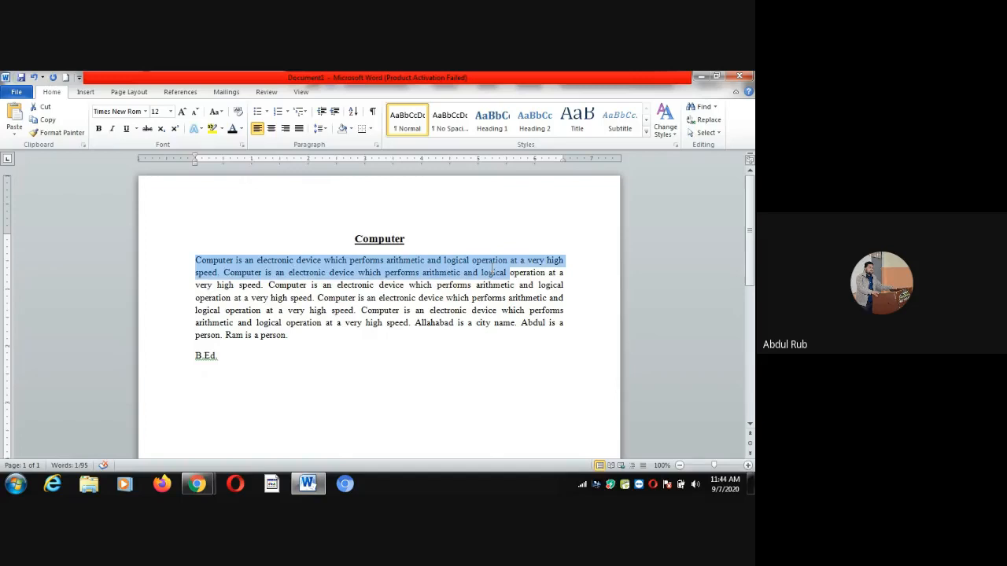
left_click_drag(493, 270, 220, 272)
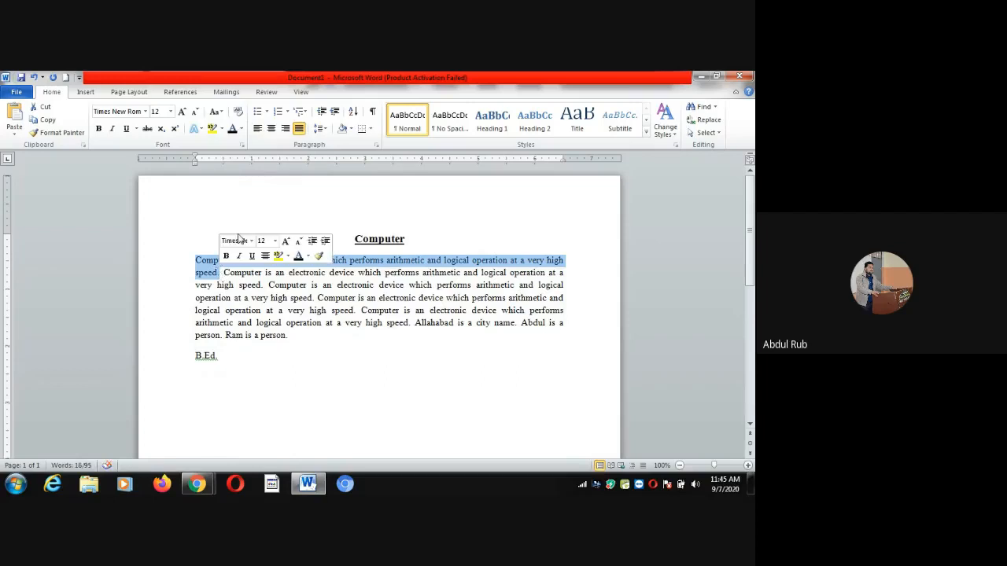
left_click(217, 113)
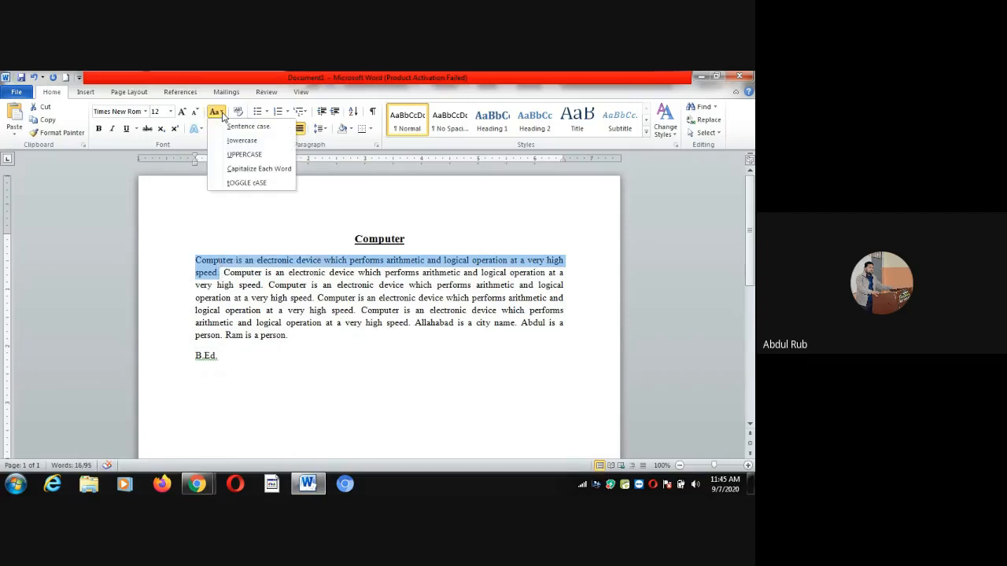
left_click(241, 156)
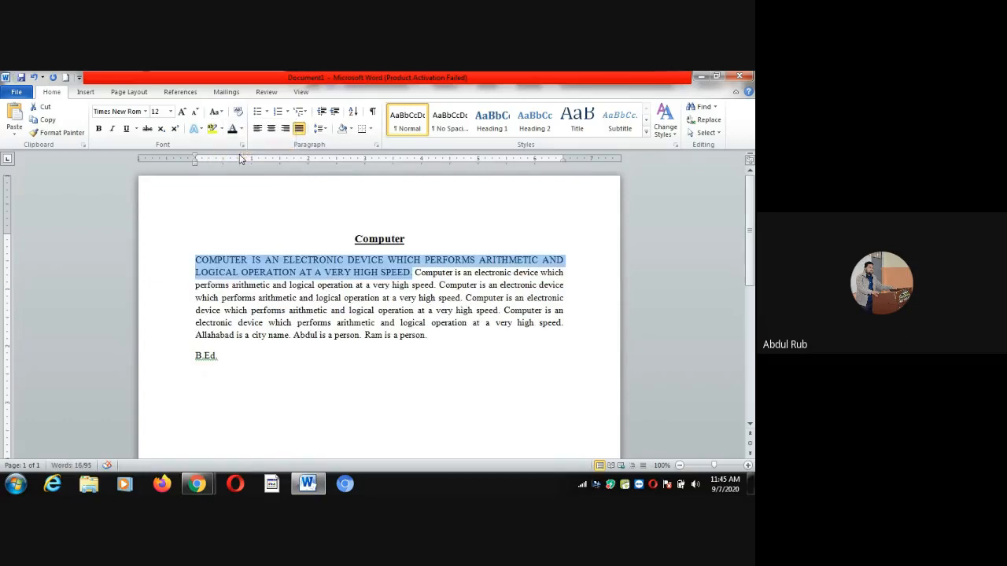
left_click(221, 114)
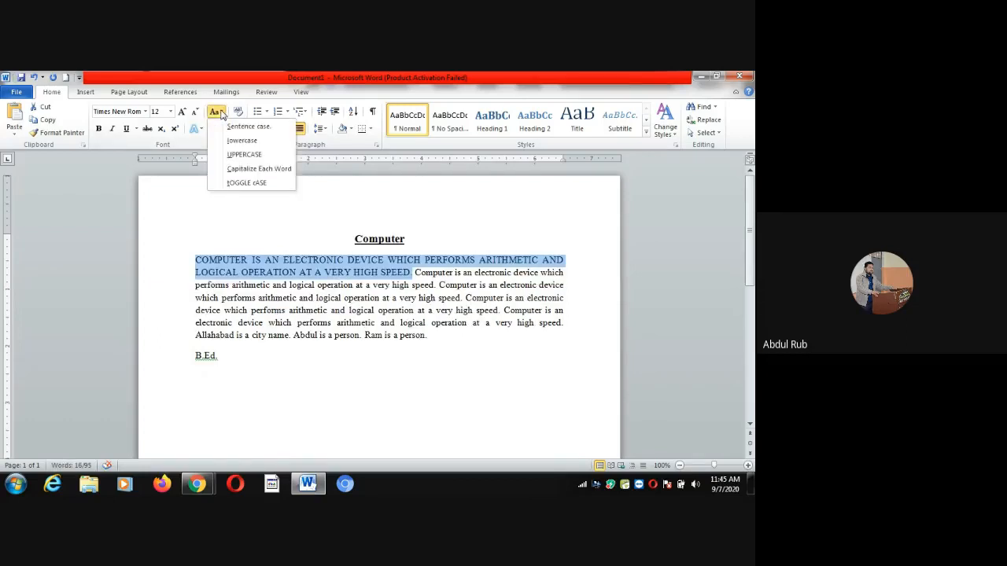
left_click(234, 127)
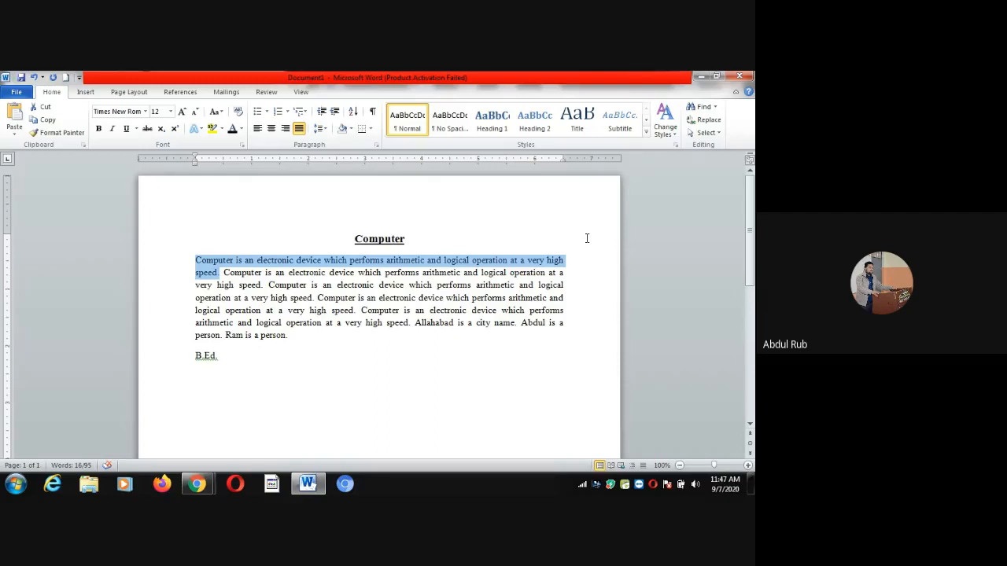
left_click(512, 351)
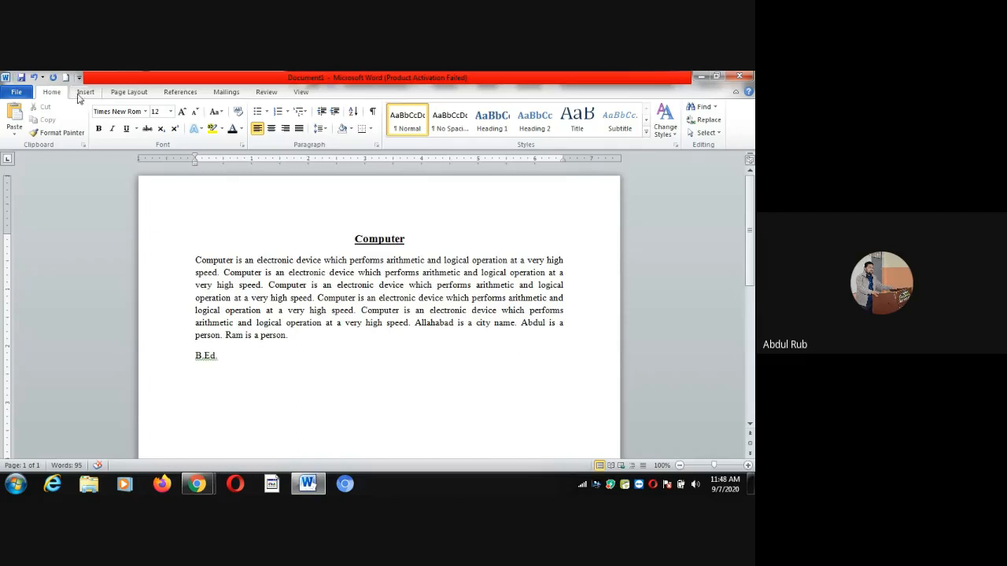
View the File tab, return to the document, and bring up Save As with Ctrl+S
left_click(16, 93)
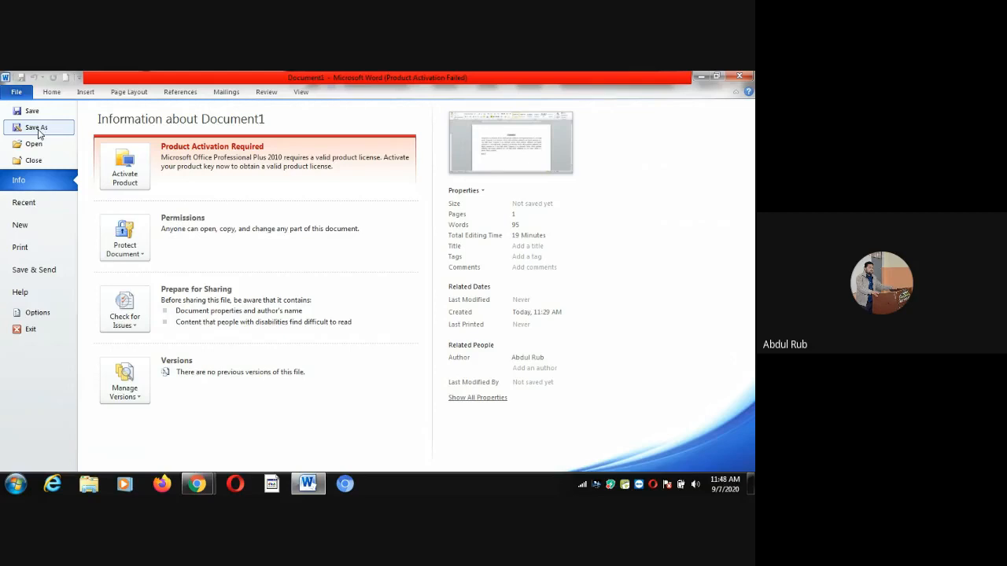
key("Escape")
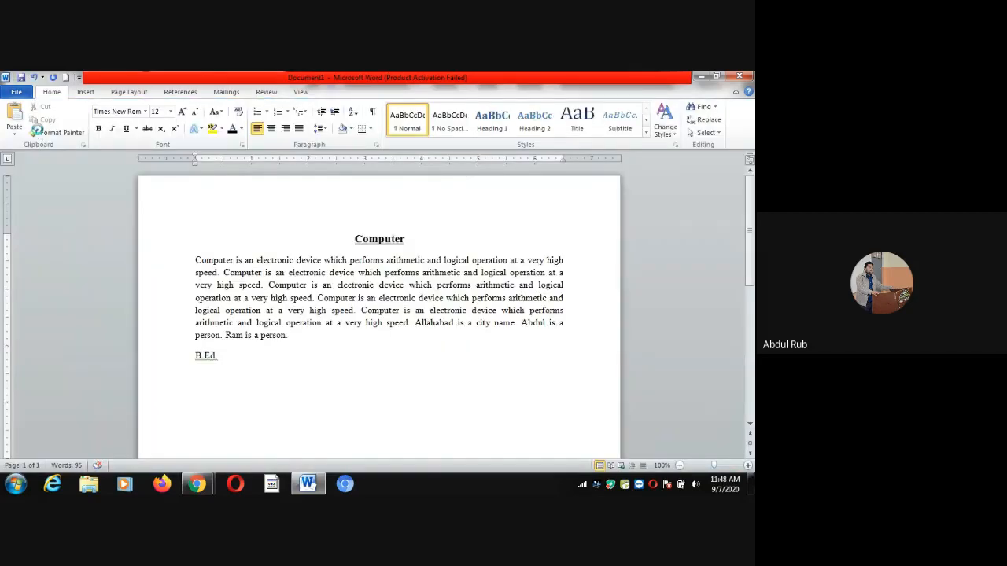
key("ctrl+s")
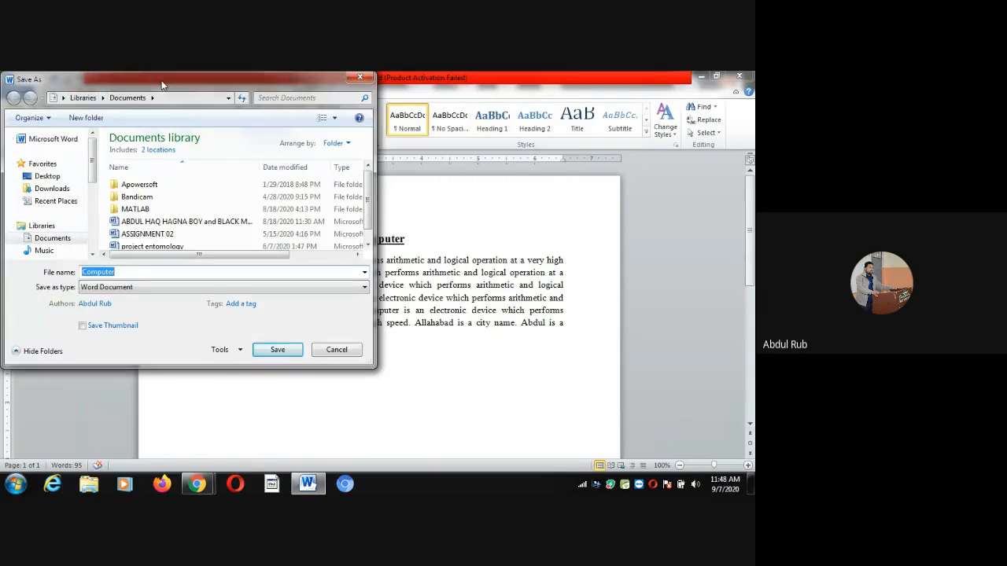
Reposition the Save As window and choose Local Disk (H:) as the save location
left_click_drag(162, 85, 221, 83)
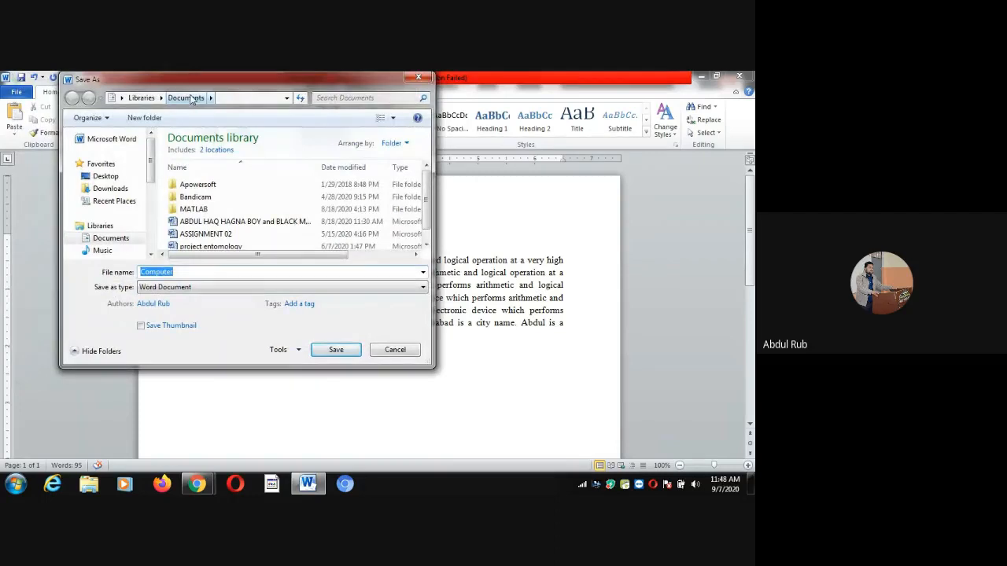
left_click(240, 99)
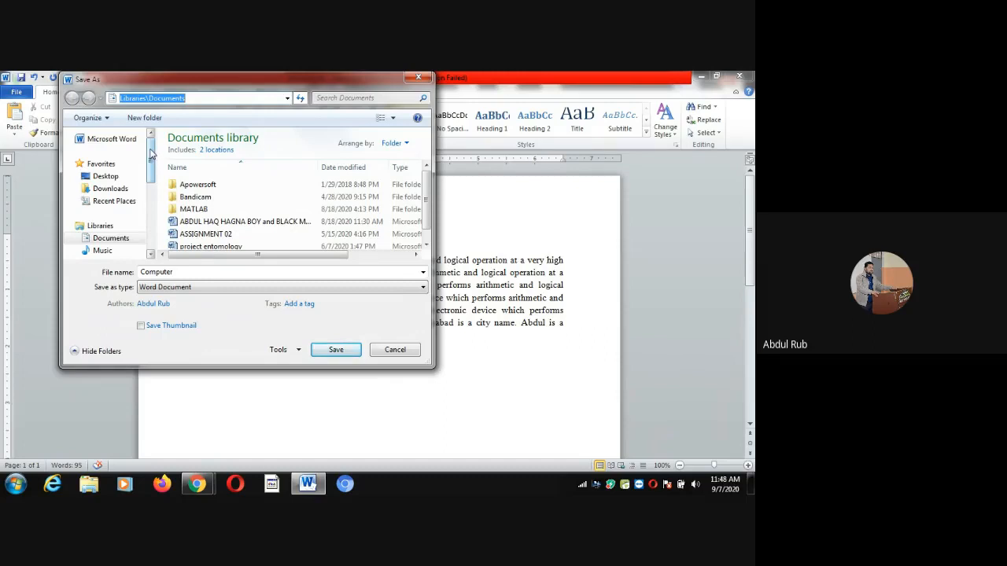
mouse_move(152, 154)
left_mouse_down()
mouse_move(149, 214)
mouse_move(152, 149)
left_mouse_up()
left_click_drag(152, 149, 151, 203)
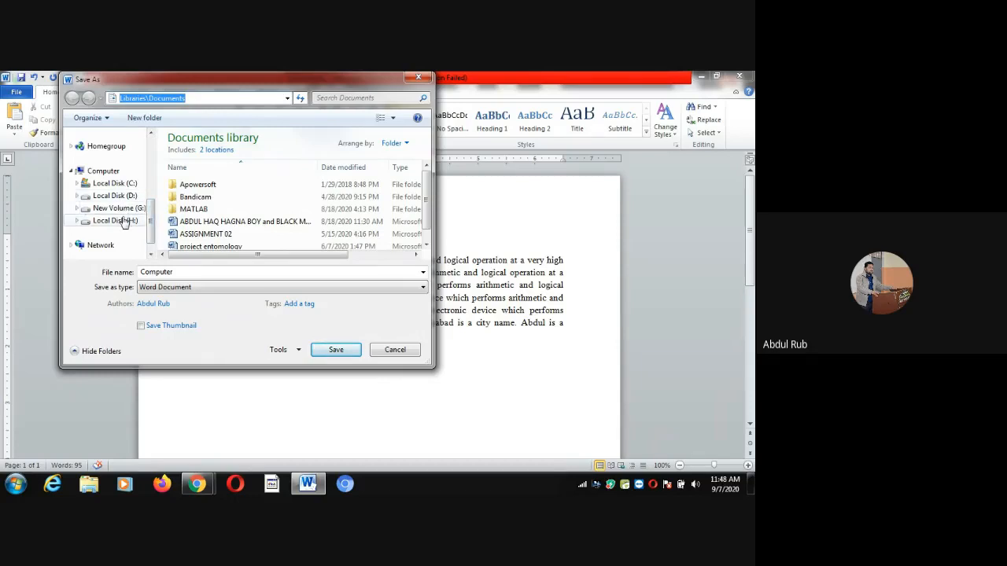
left_click(124, 221)
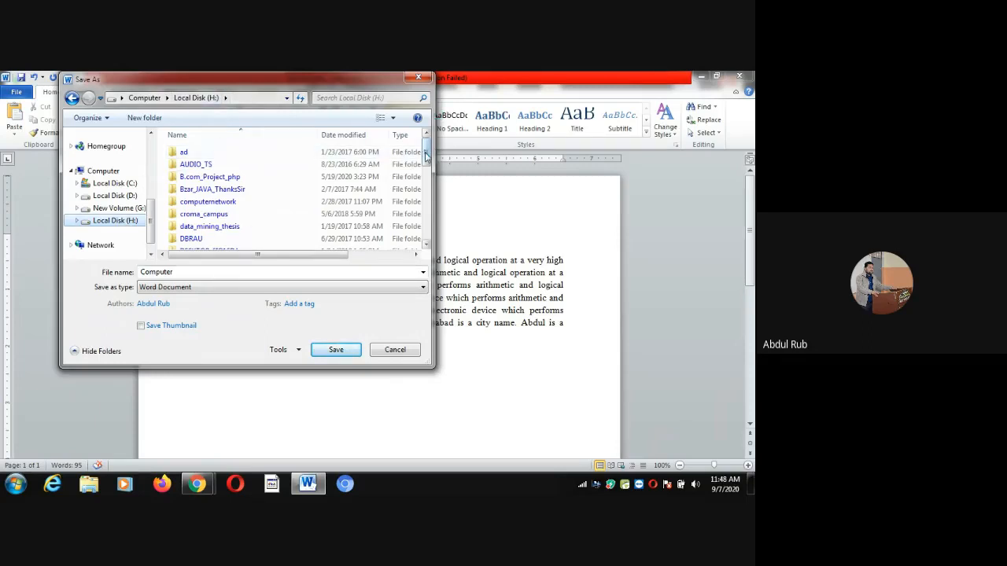
Scroll through the H: drive contents and create a new folder there
left_click_drag(426, 156, 427, 182)
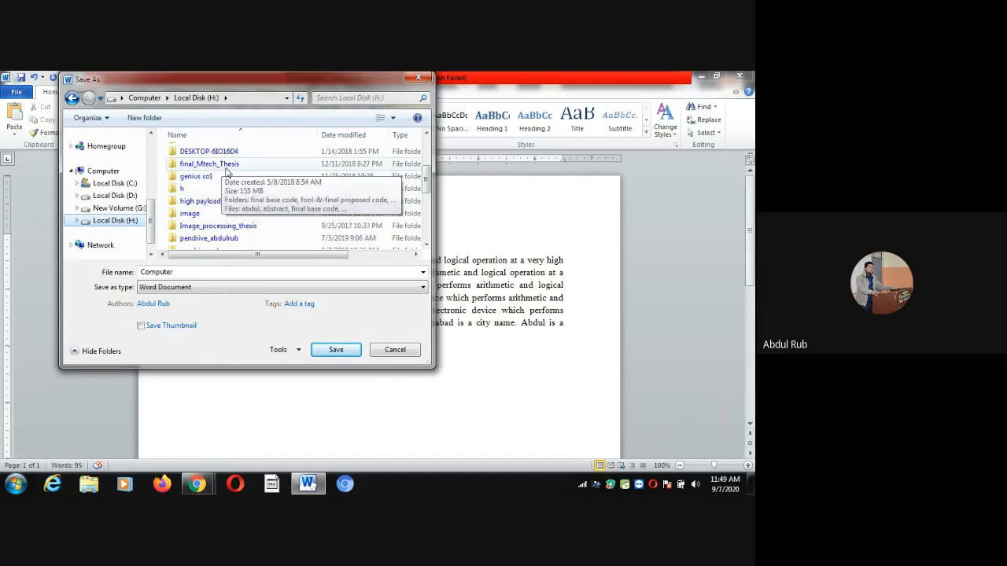
scroll(425, 179, "down", 1)
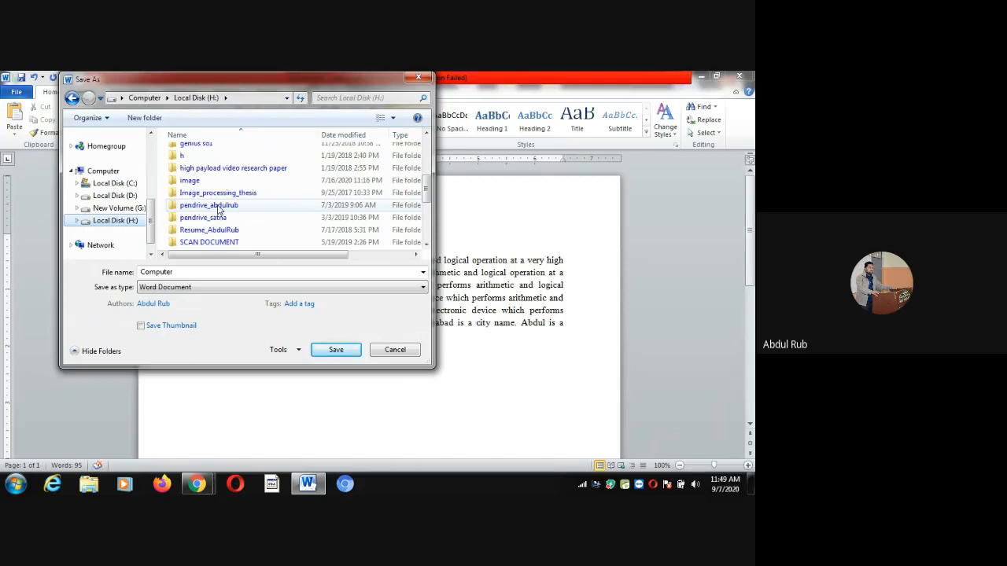
left_click(142, 118)
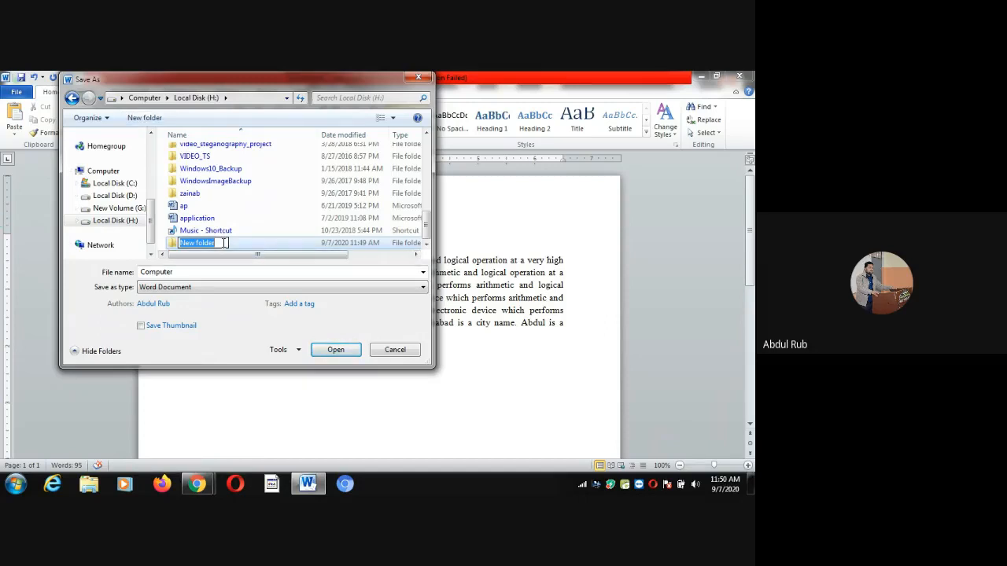
Rename the new folder on drive H: to practice_of_msword and open it in the Save As dialog
type("th")
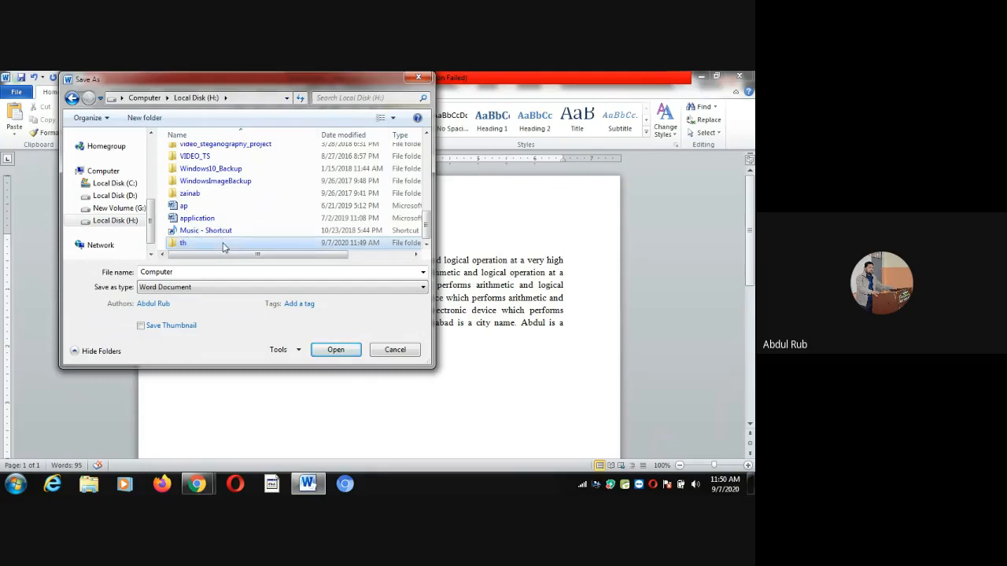
right_click(222, 247)
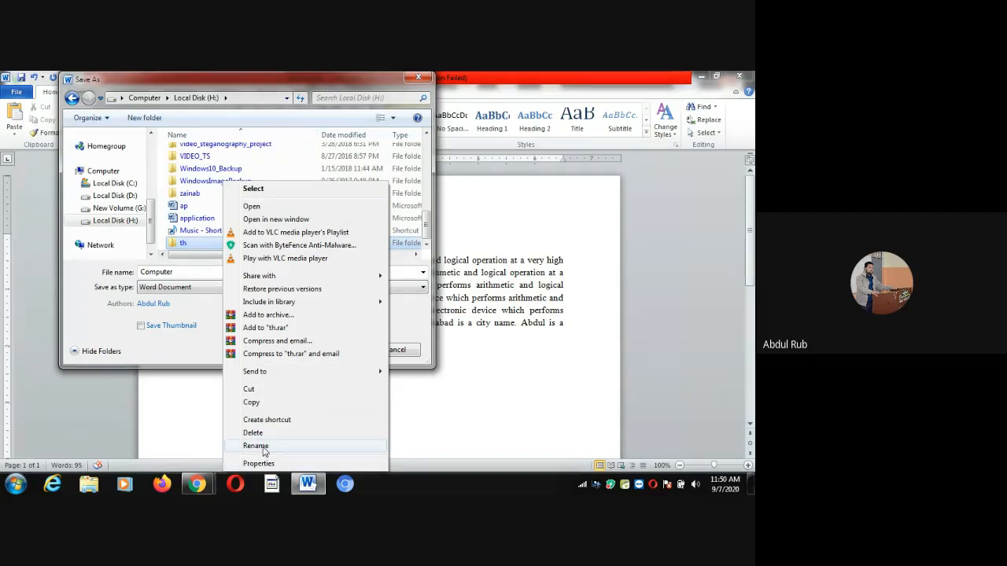
left_click(256, 446)
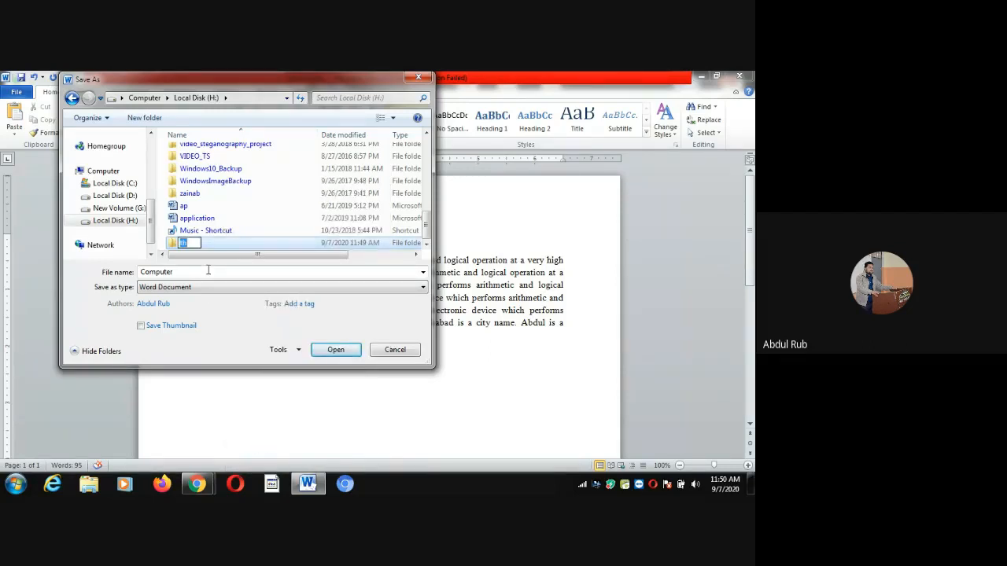
type("practice")
type("of")
key("BackSpace")
key("BackSpace")
type("_of_mswo")
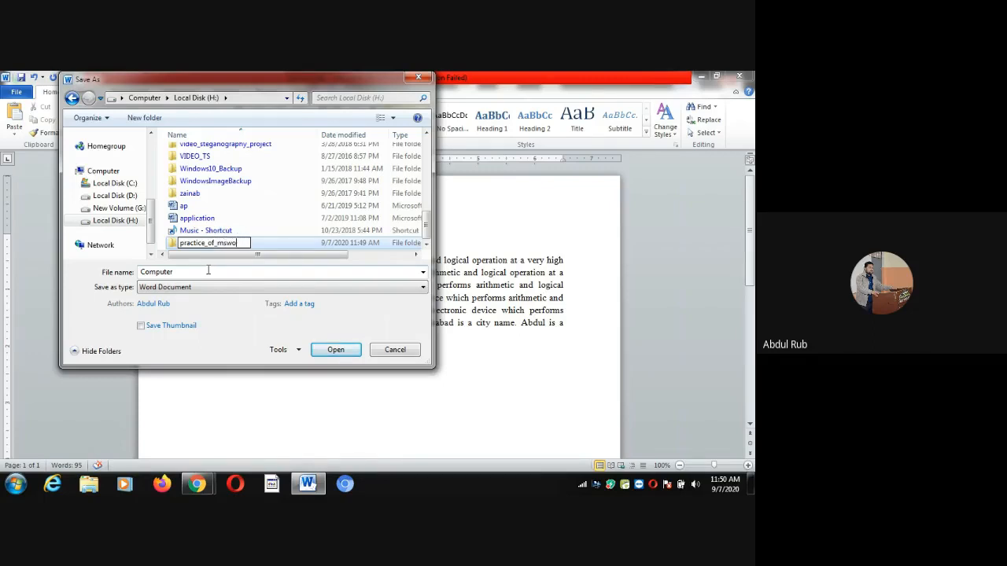
type("rd")
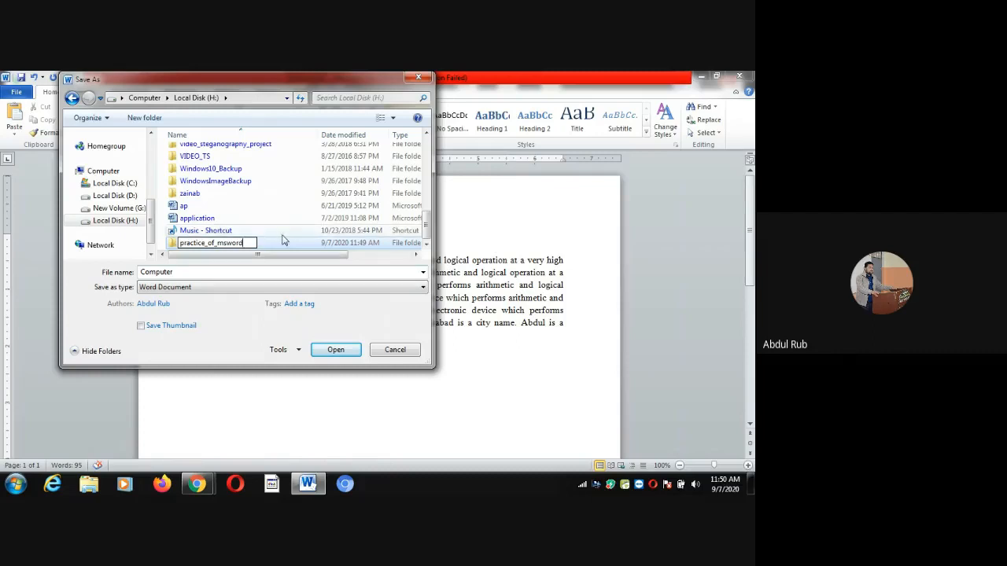
left_click(281, 242)
double_click(281, 242)
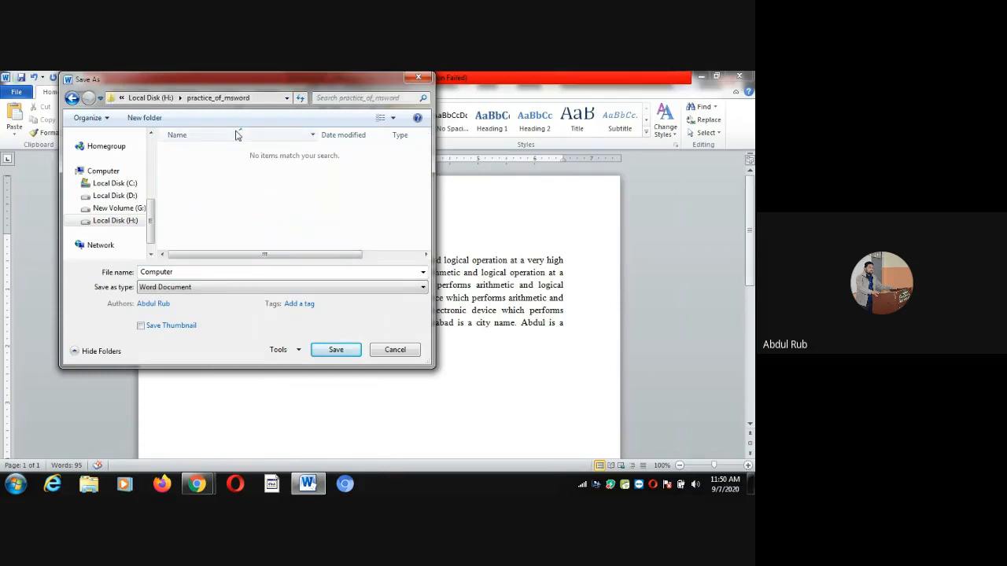
Replace the file name with file1 and keep Word Document as the save type
double_click(176, 272)
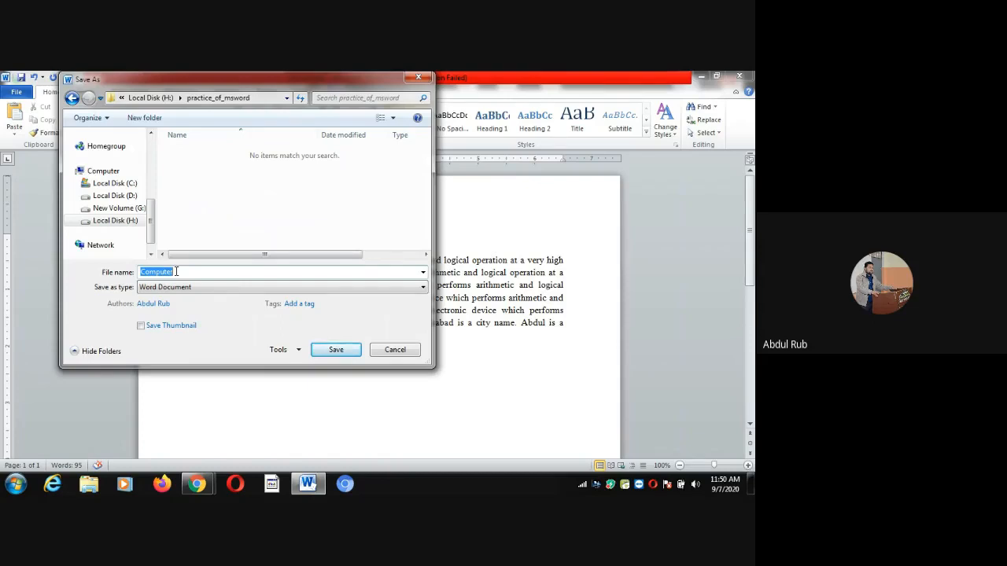
type("file1")
left_click(195, 288)
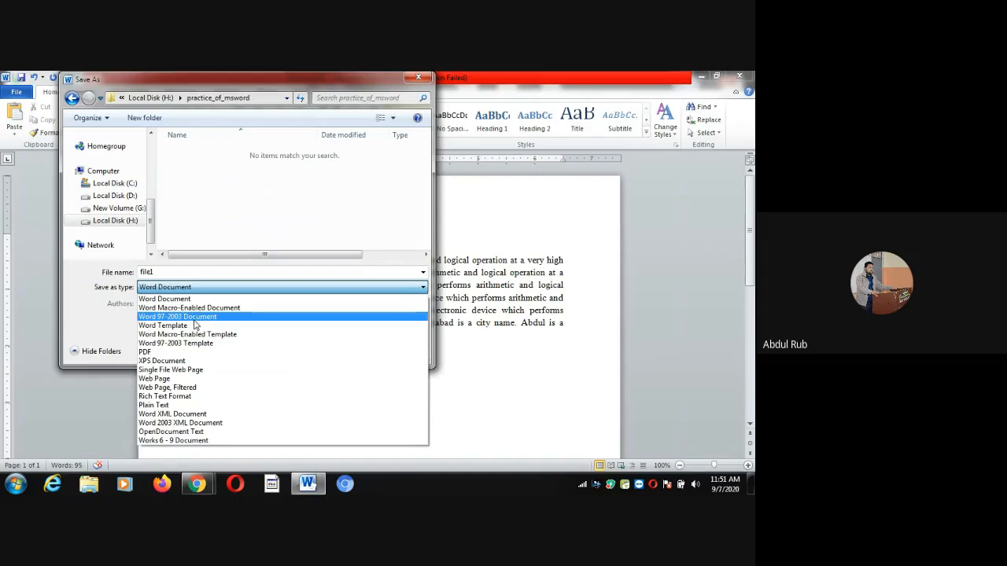
left_click(175, 299)
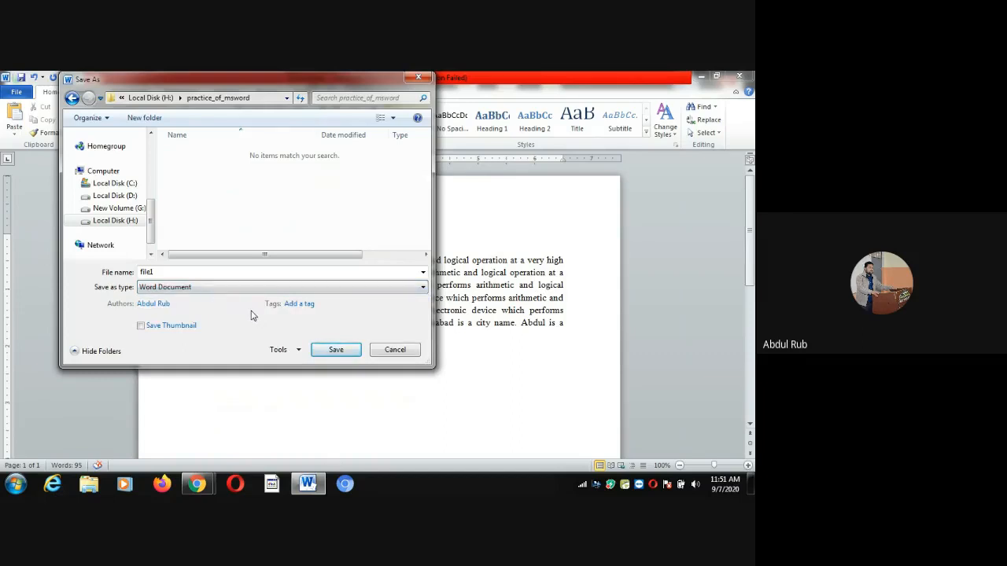
double_click(157, 271)
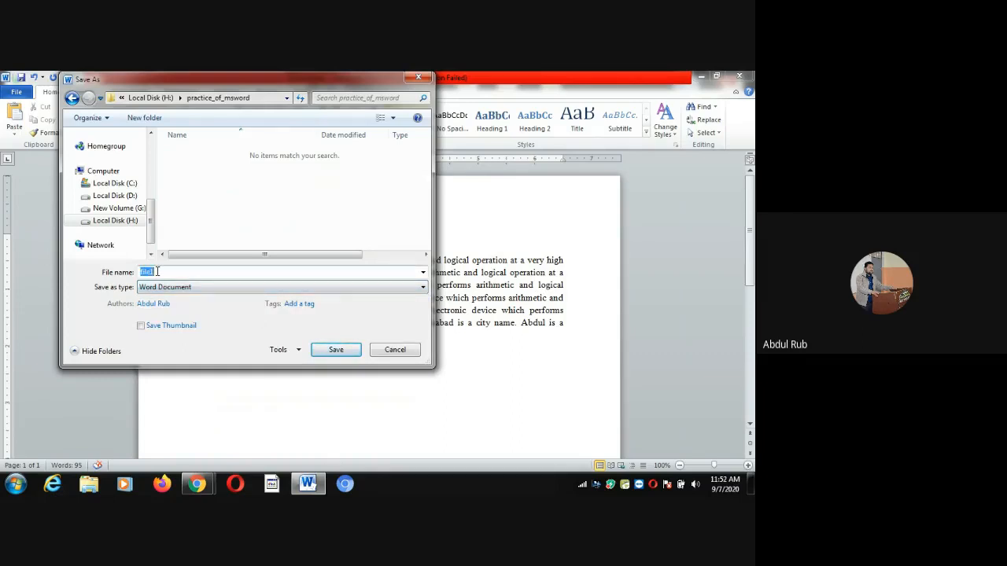
Save the document as file1 in the practice_of_msword folder
left_click(157, 271)
left_click(337, 352)
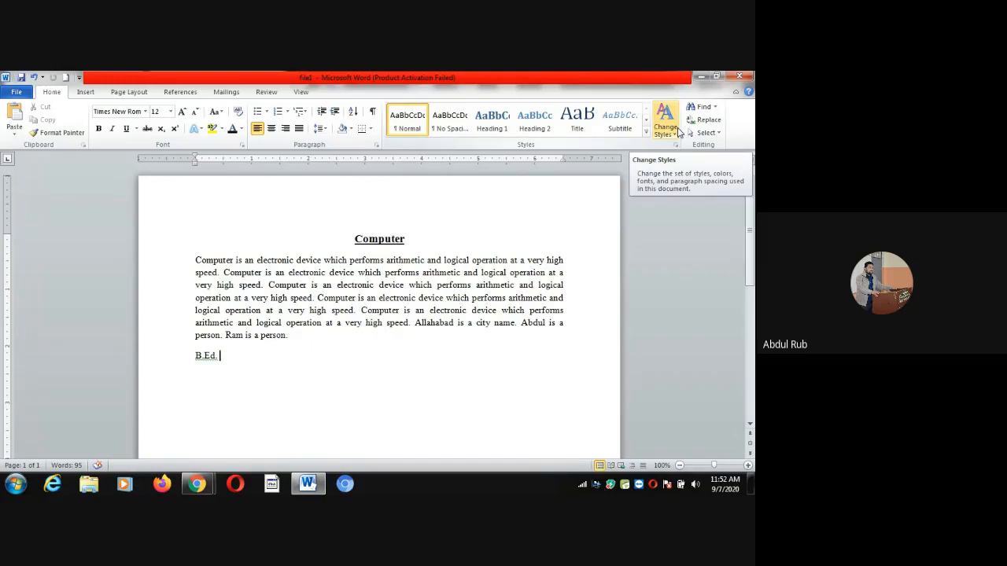
Close the Word window to reveal the Google Meet call and bring up the Start menu
left_click(741, 77)
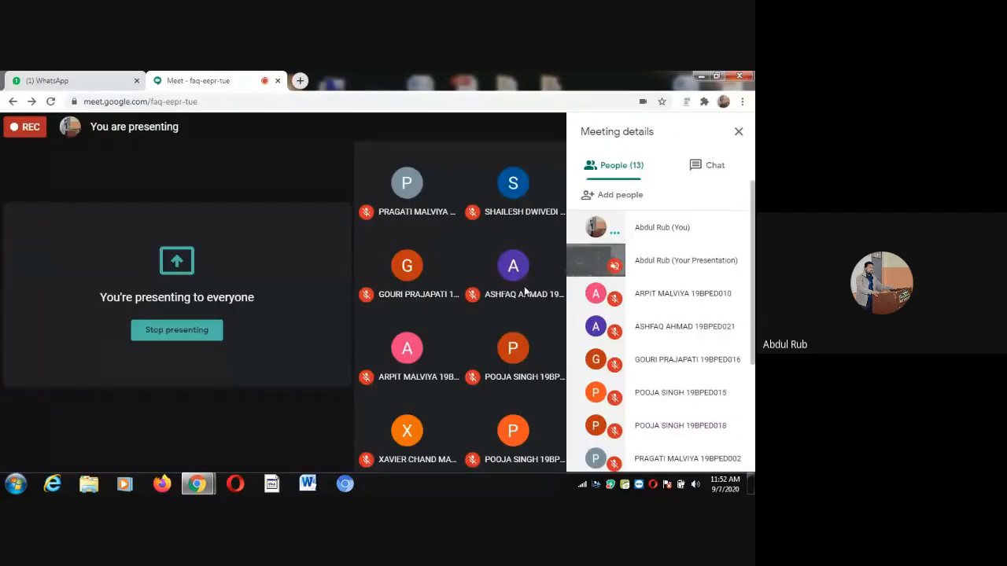
left_click(14, 484)
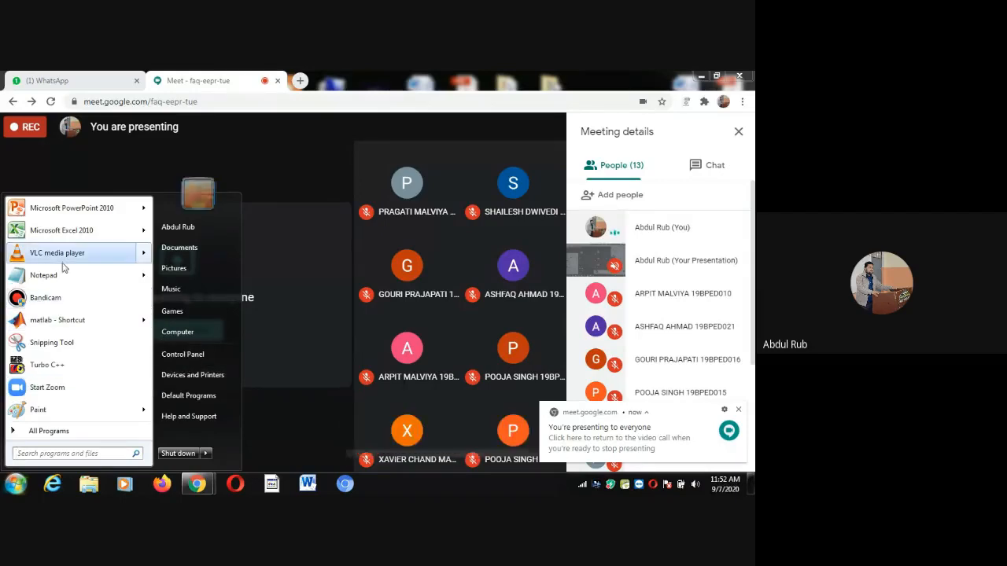
Browse through Computer and Local Disk (H:) into practice_of_msword to confirm file1 is there
mouse_move(85, 234)
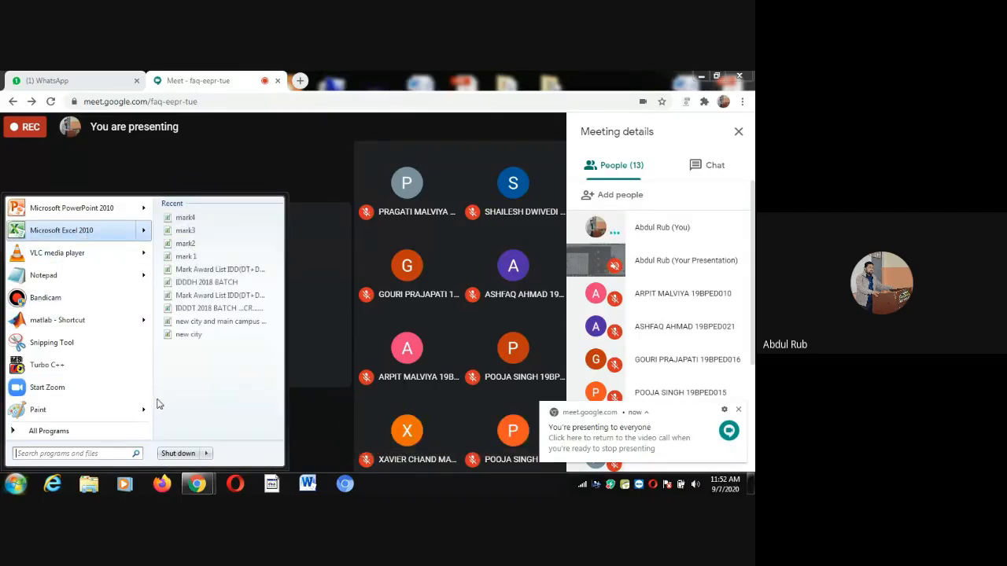
left_click(19, 484)
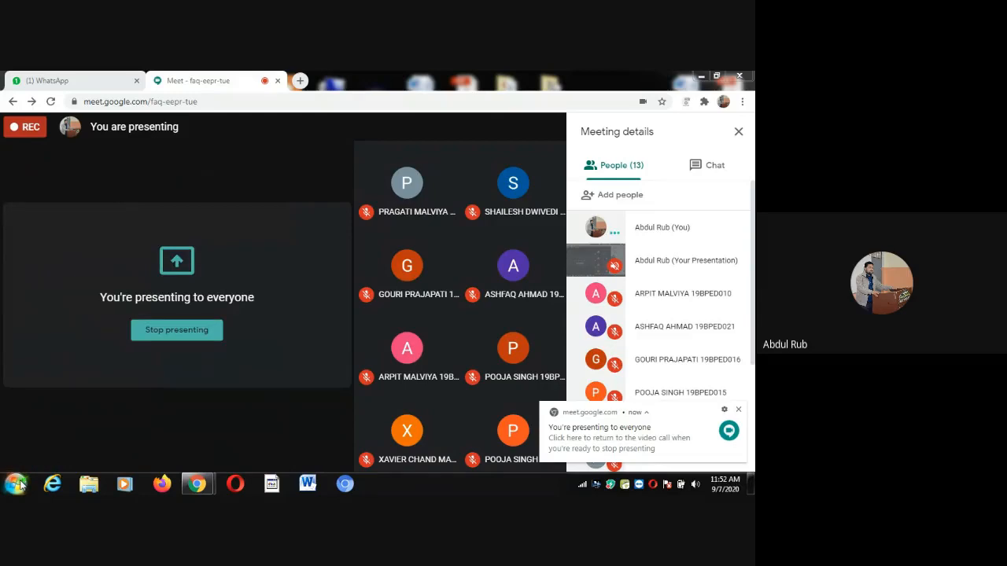
left_click(19, 485)
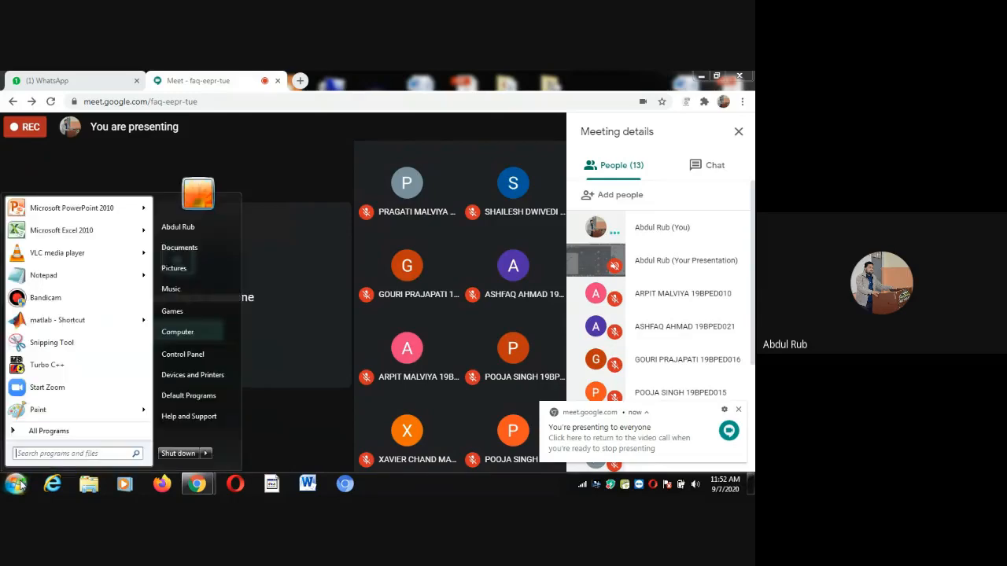
left_click(194, 337)
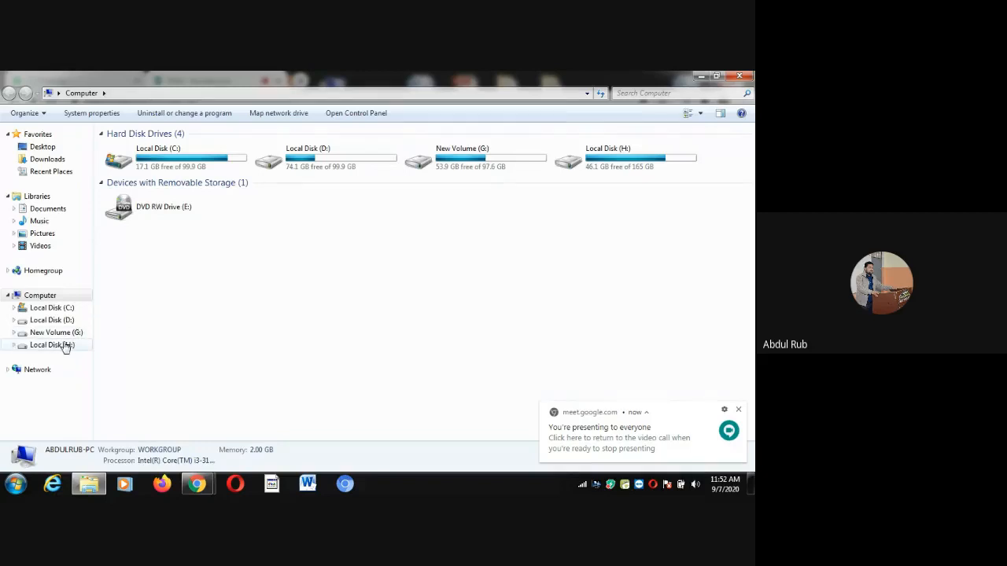
double_click(623, 161)
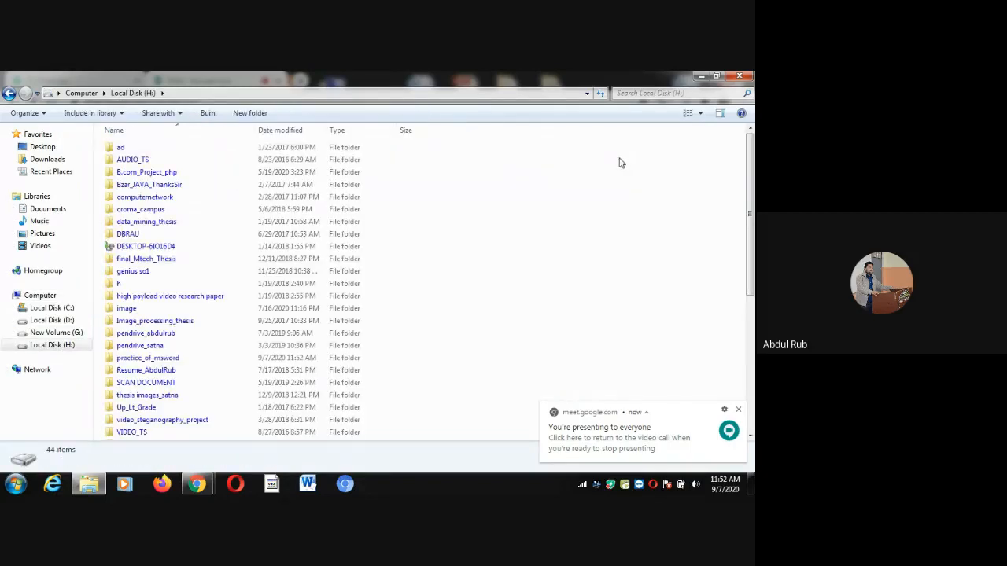
left_click(149, 201)
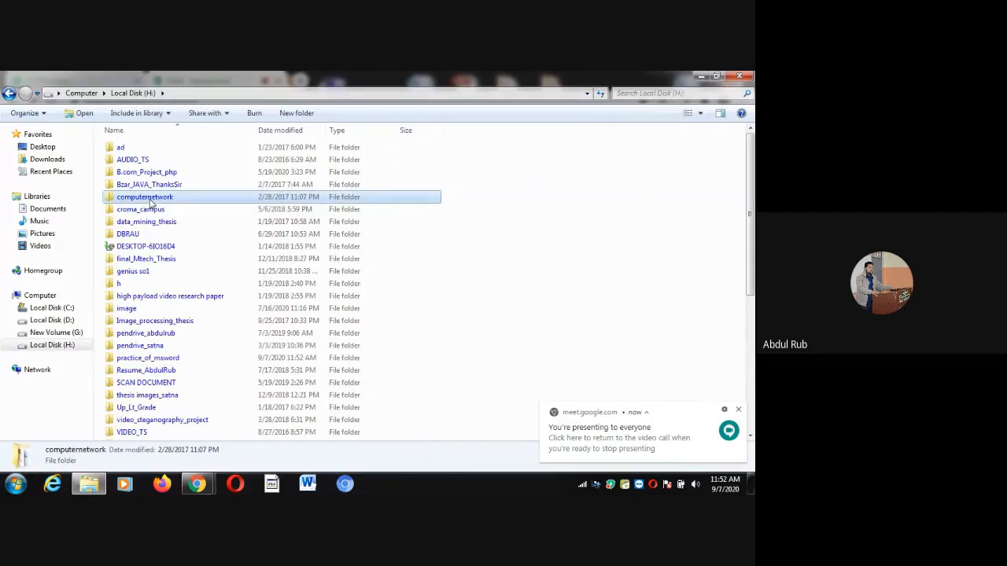
type("pr")
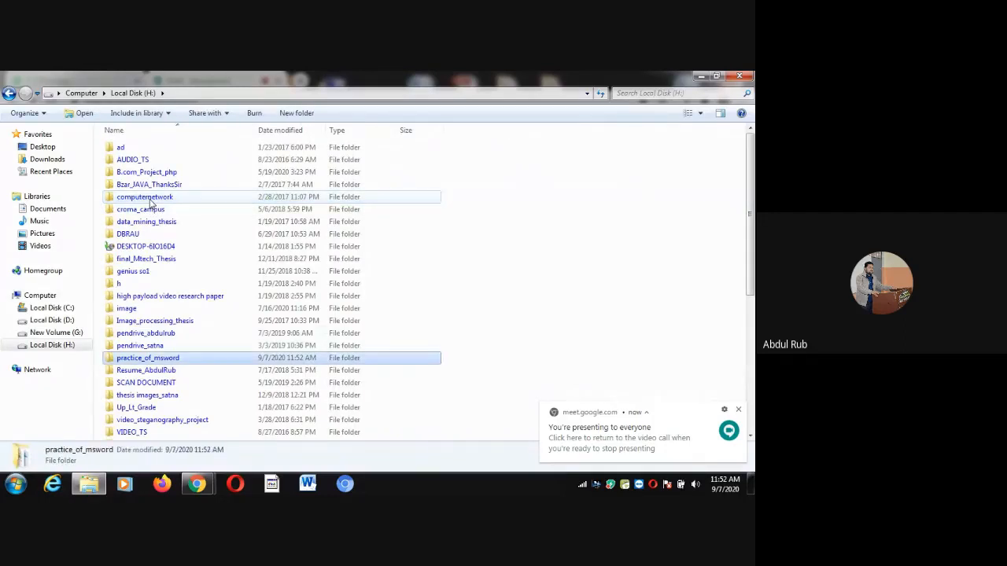
double_click(188, 363)
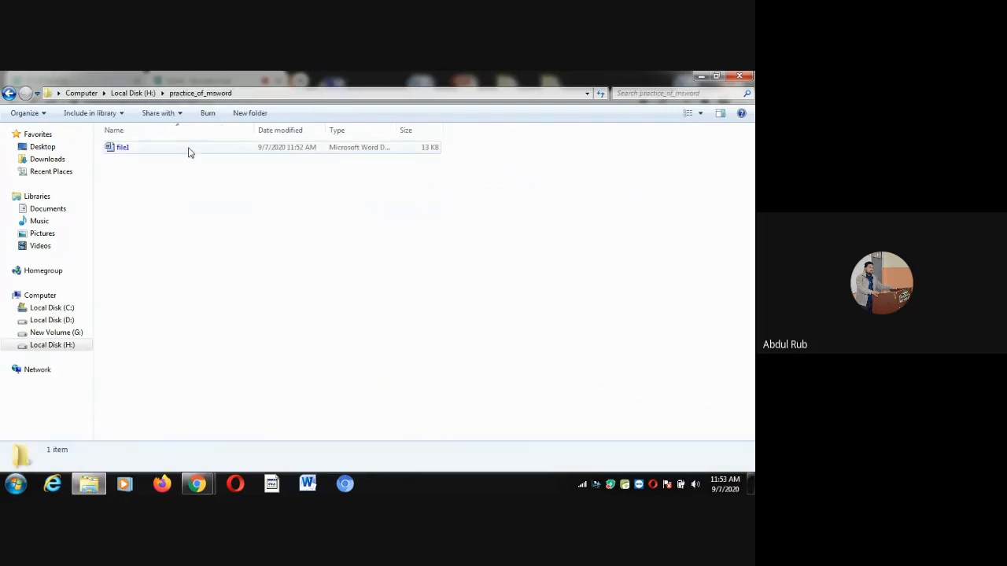
Open file1's Properties and highlight its Microsoft Word Document (.docx) file type
right_click(124, 152)
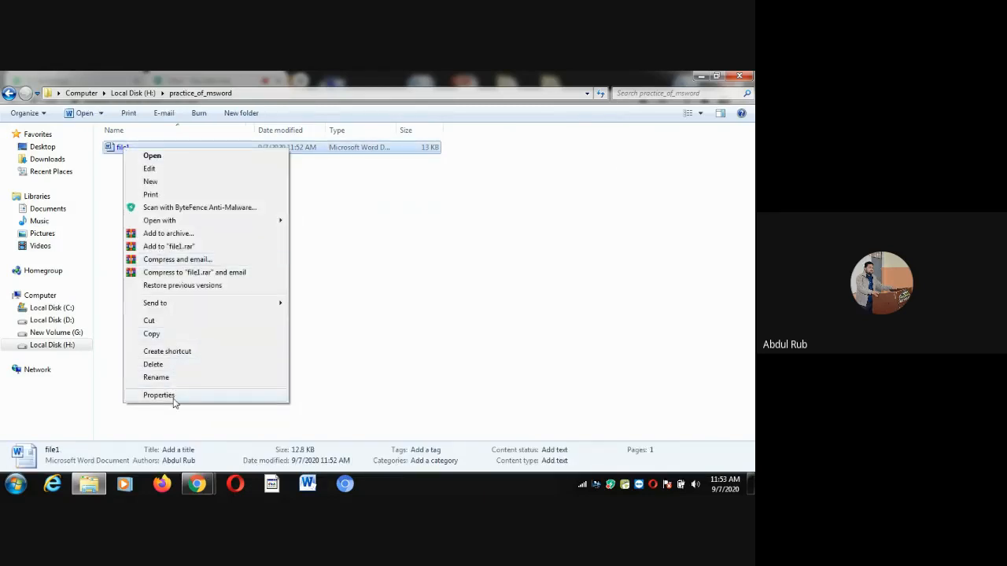
left_click(160, 395)
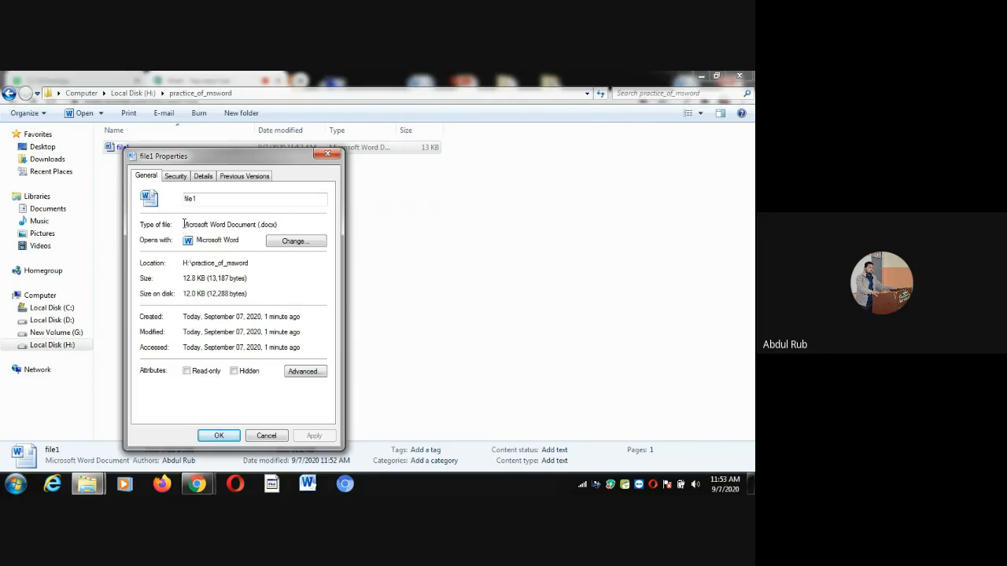
left_click_drag(183, 224, 281, 225)
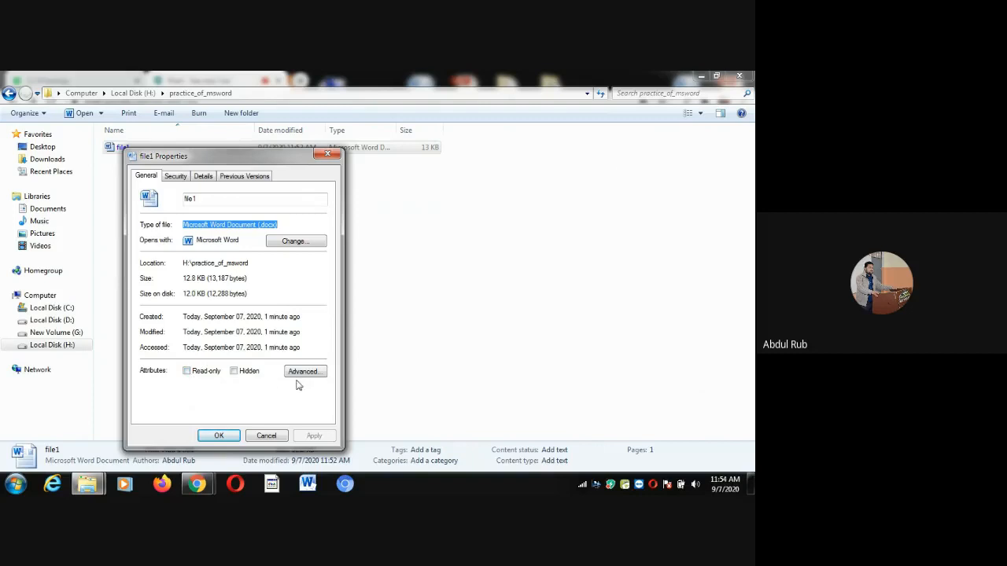
Review file1's Security and Details tabs, then close the Properties dialog
left_click(176, 177)
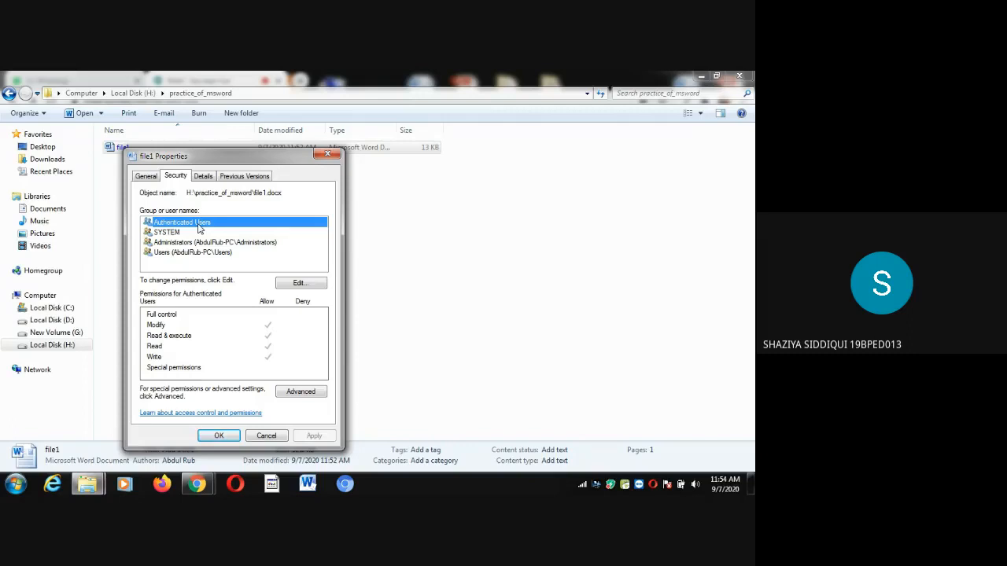
left_click(204, 178)
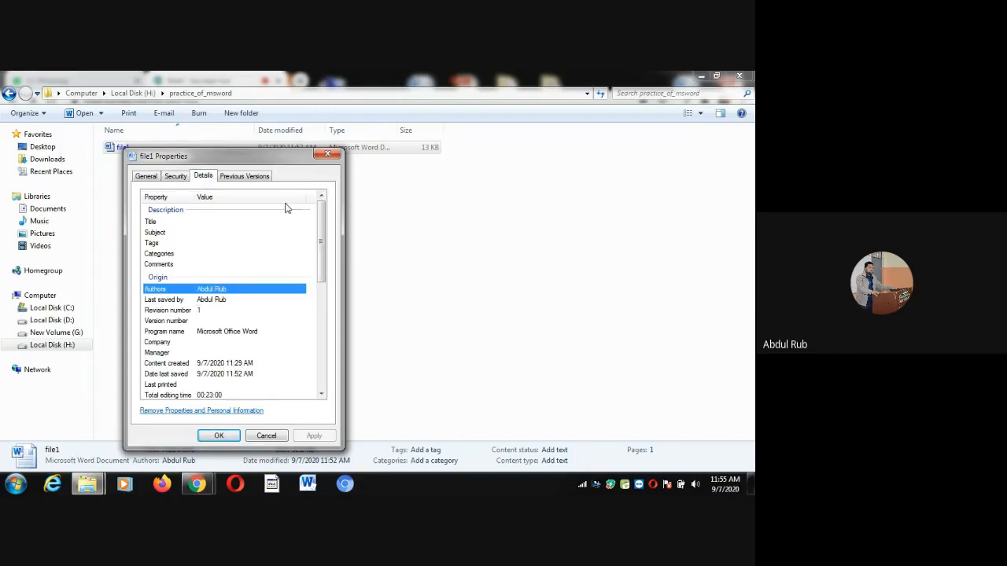
left_click(329, 155)
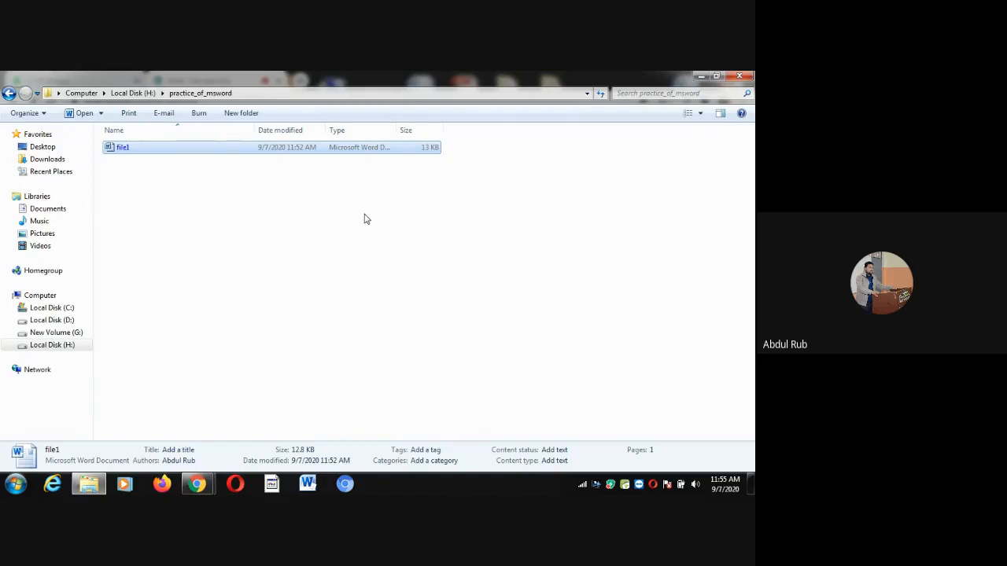
Close Explorer and a stray blank Word window, then bring up the Start menu
left_click(745, 76)
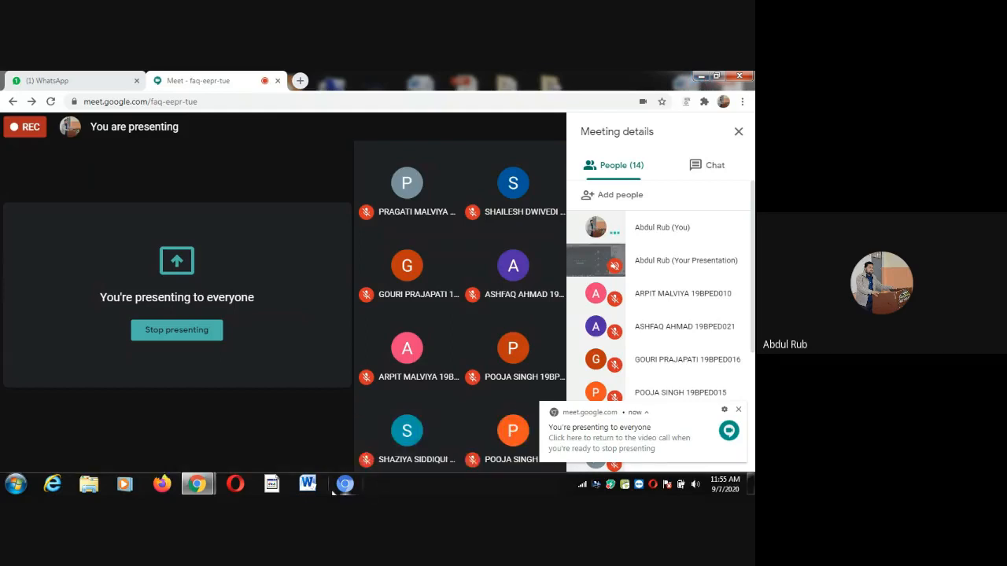
left_click(308, 484)
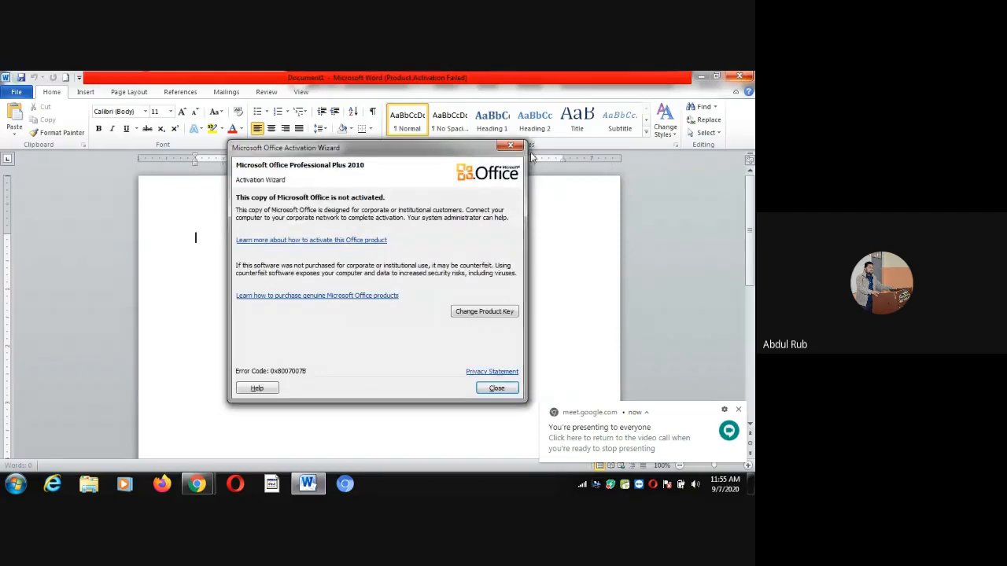
left_click(511, 146)
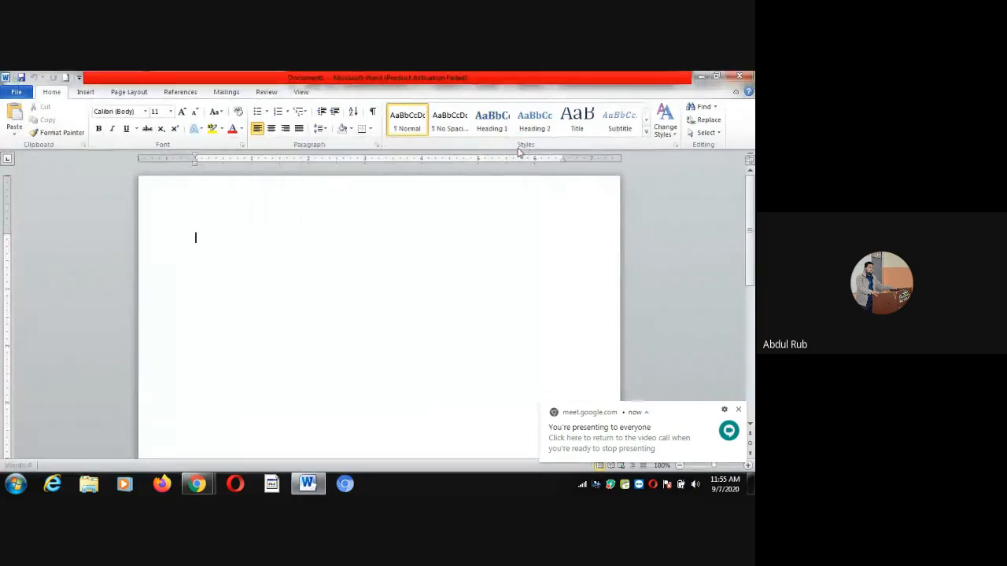
left_click(740, 79)
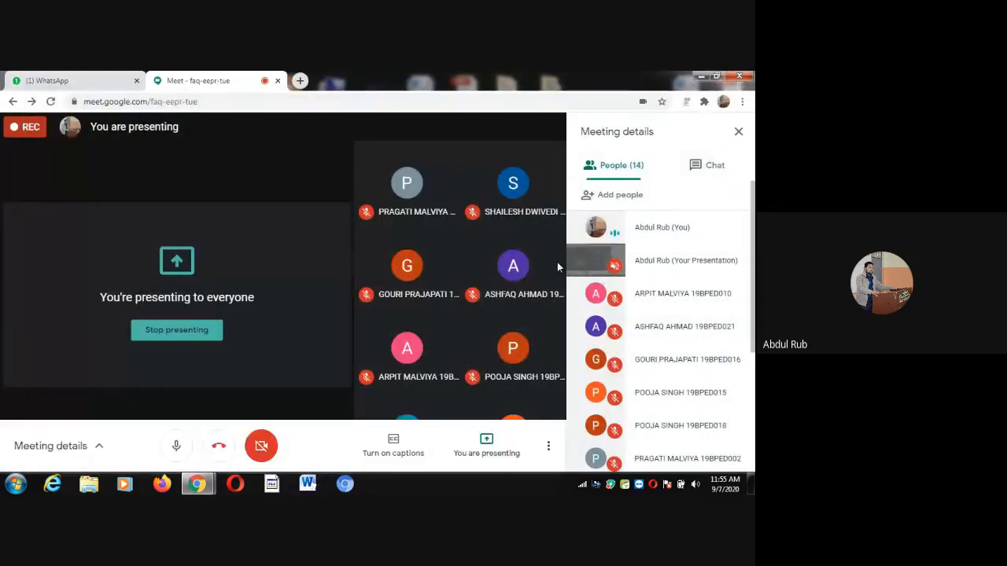
mouse_move(548, 270)
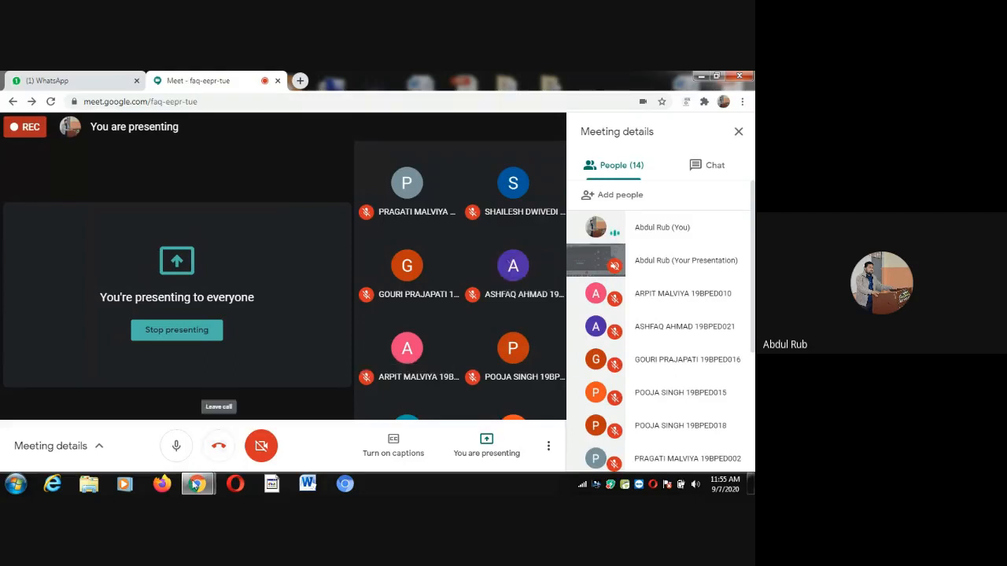
left_click(17, 481)
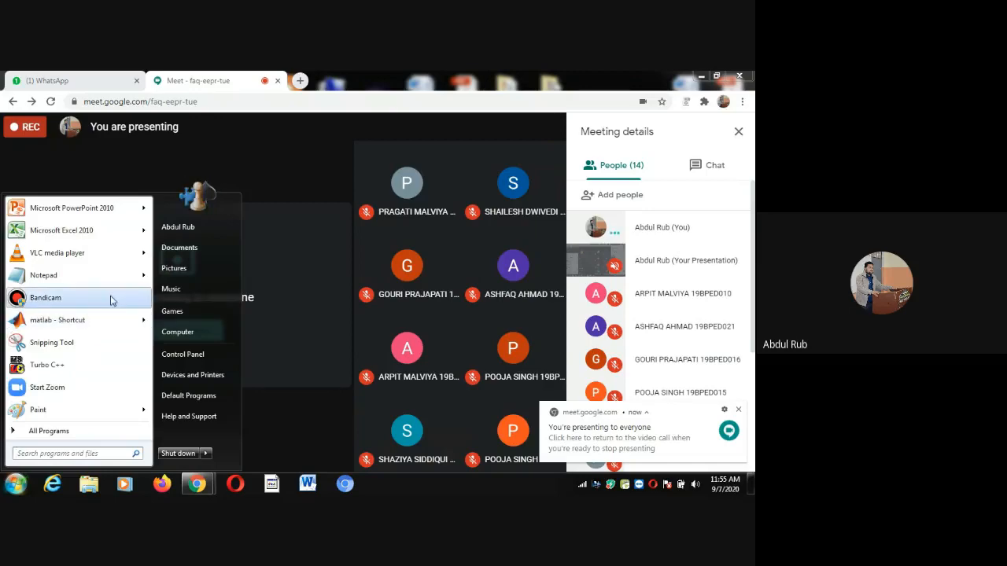
Go through Computer to H:\practice_of_msword and open file1 in Word
left_click(187, 333)
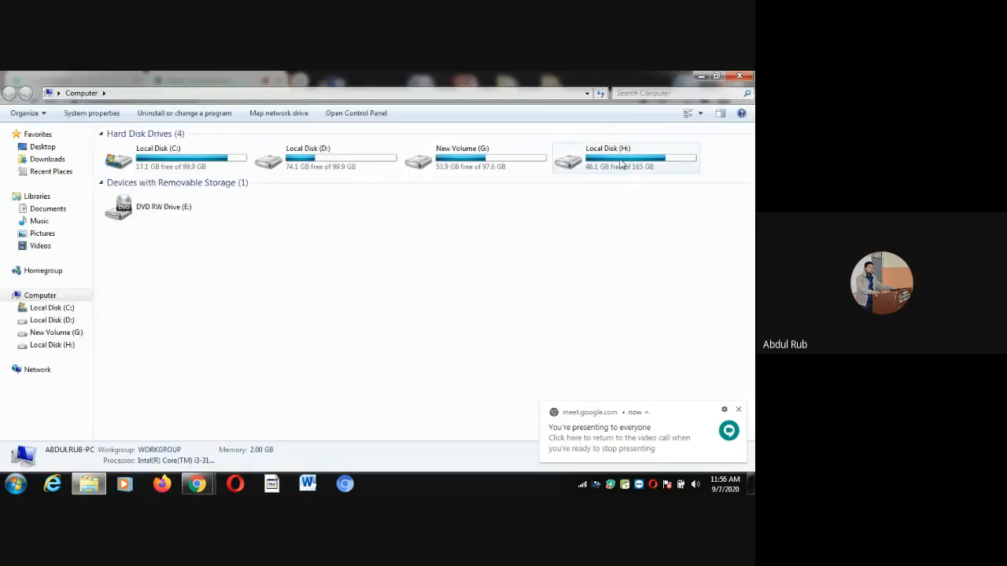
double_click(621, 163)
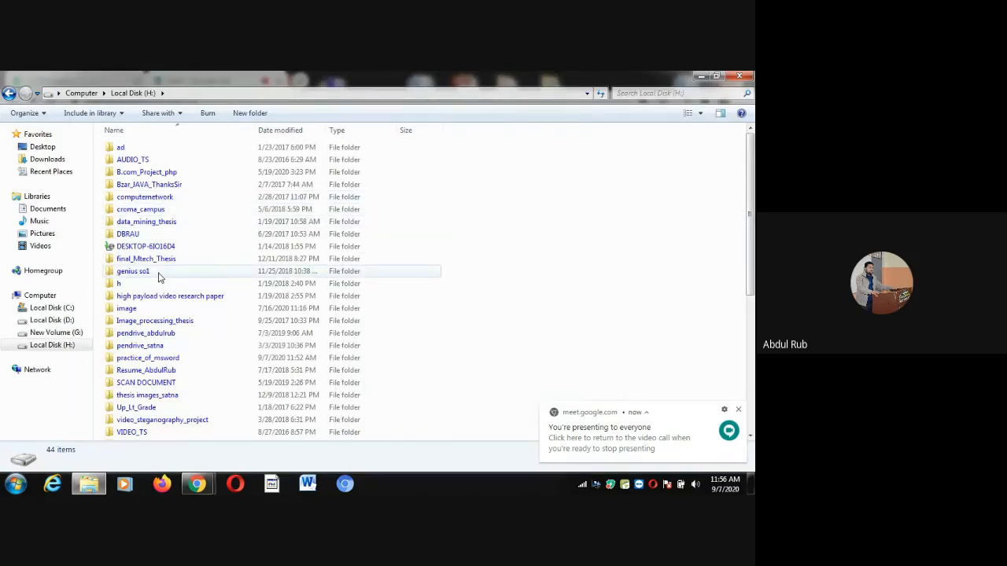
left_click(144, 199)
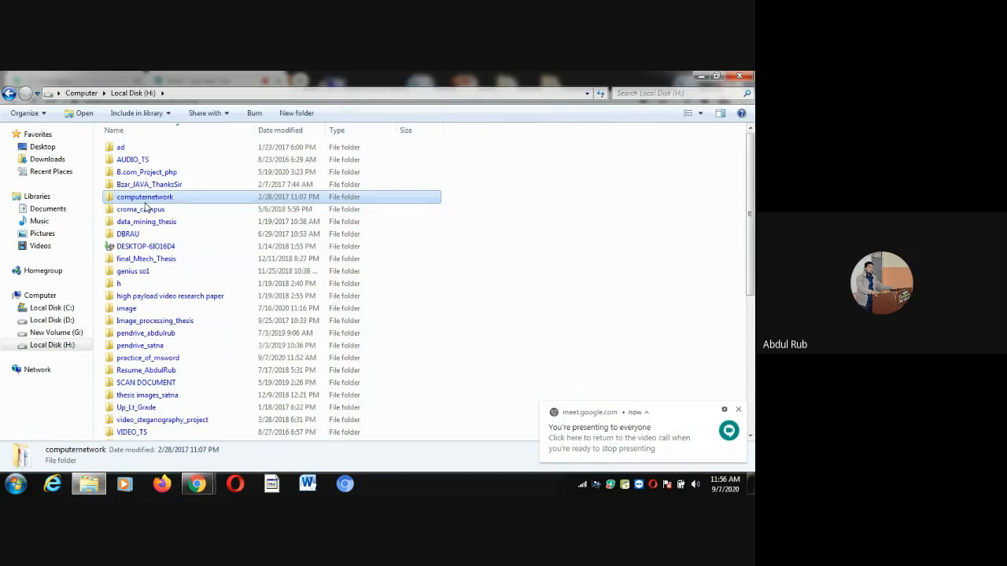
key("p")
key("r")
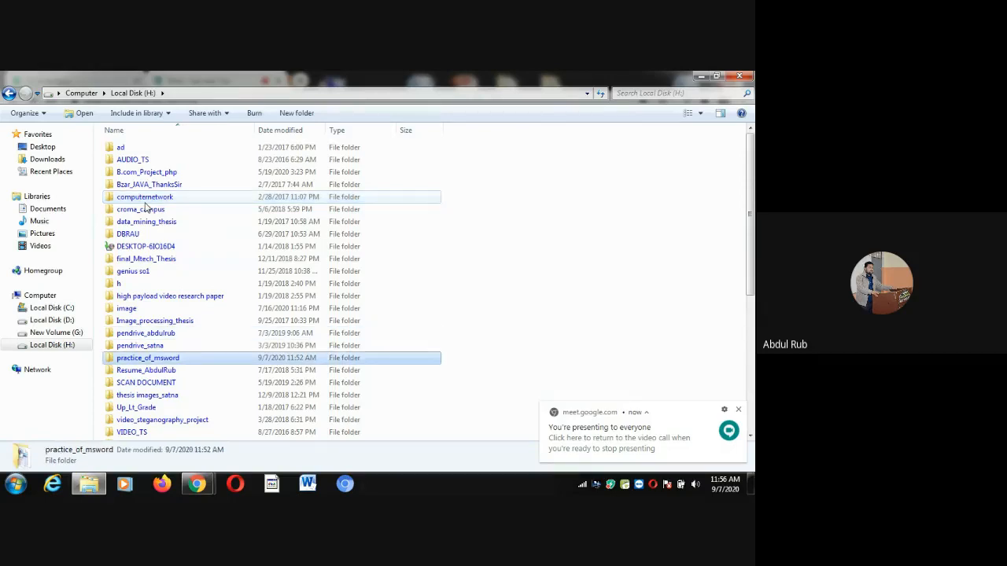
double_click(175, 358)
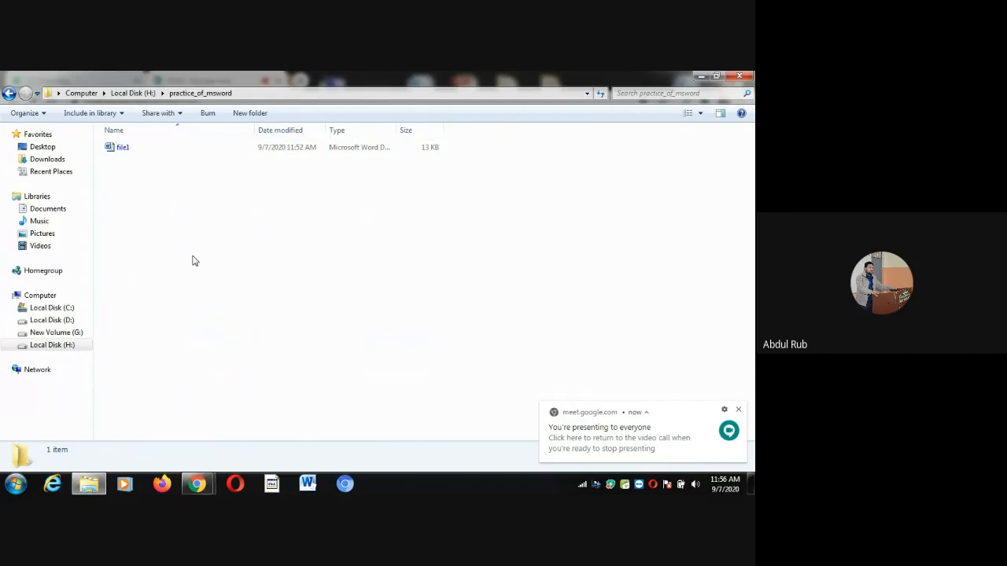
left_click(136, 153)
double_click(136, 152)
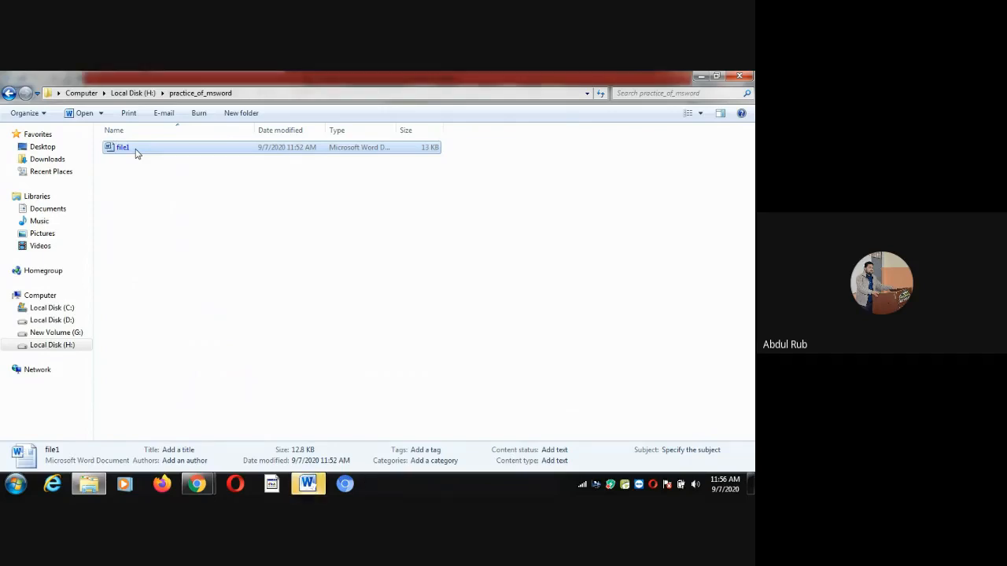
Bring the opening file1 Word window forward and close the Office Activation Wizard
left_click(310, 486)
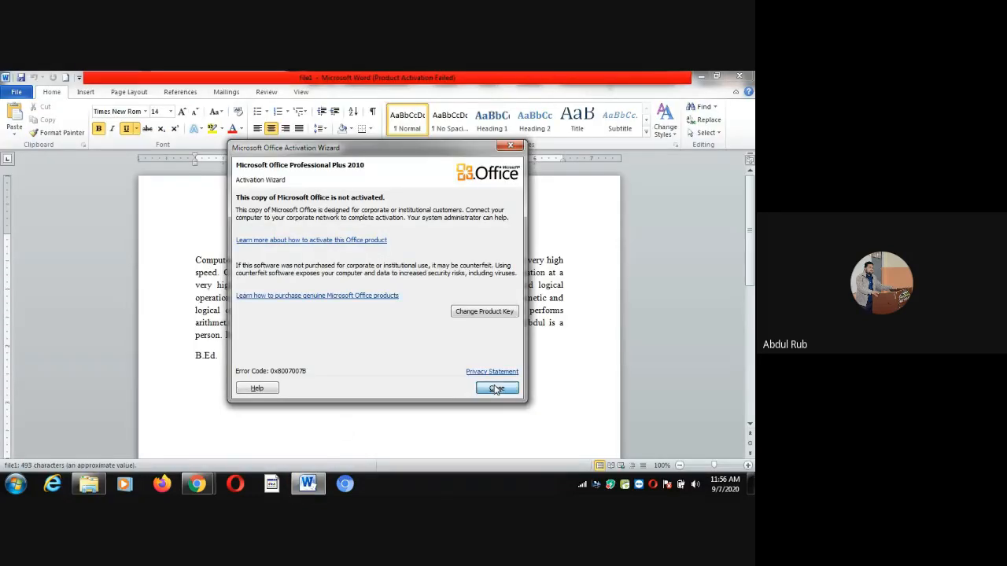
left_click(494, 387)
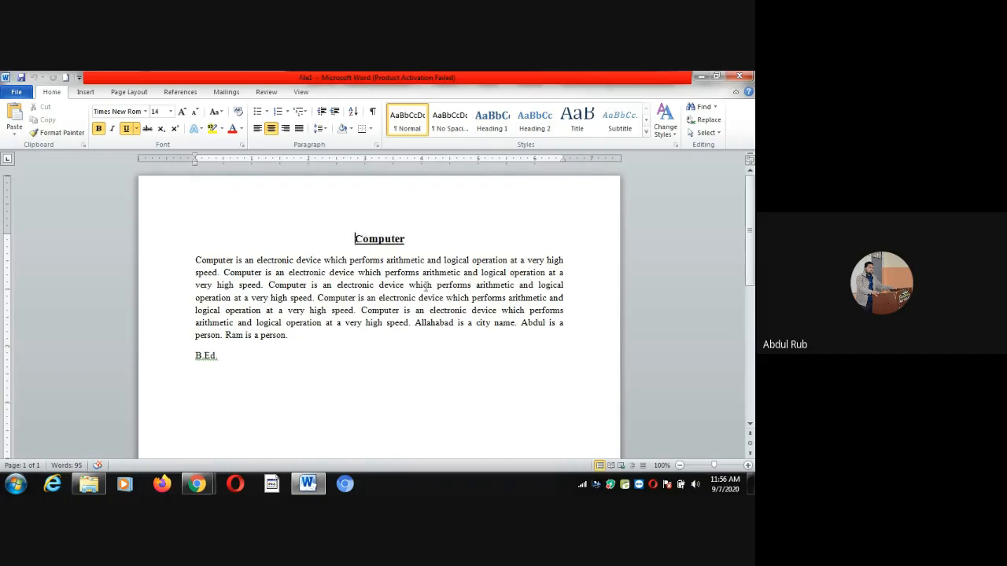
Open the Encrypt Document password prompt for file1 through Info's Protect Document menu
left_click(18, 95)
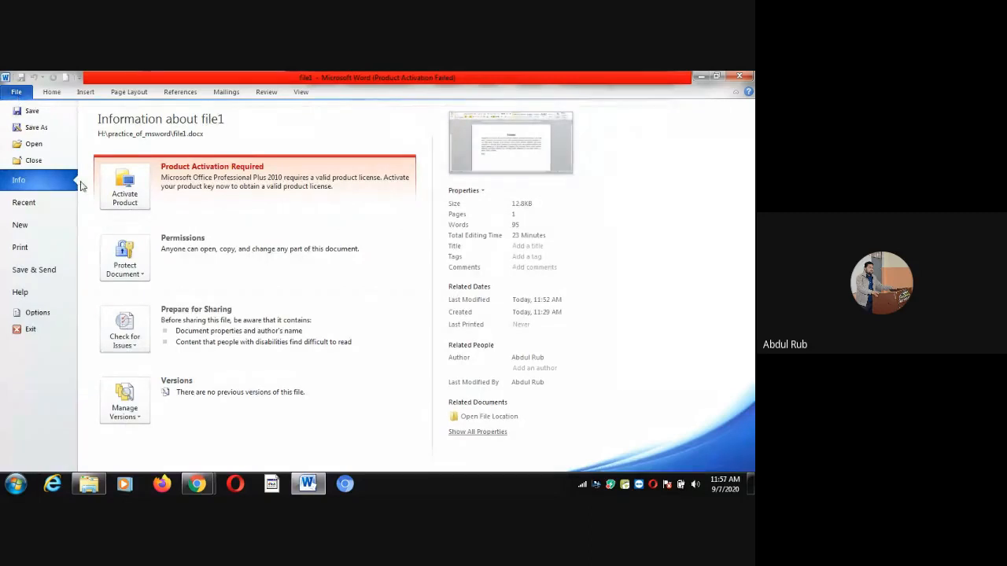
left_click(139, 271)
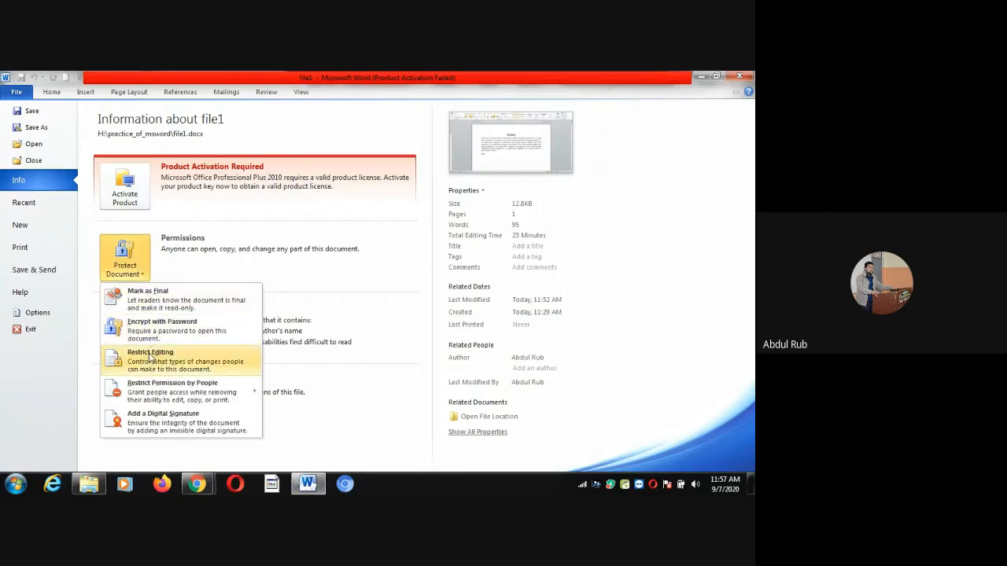
mouse_move(156, 387)
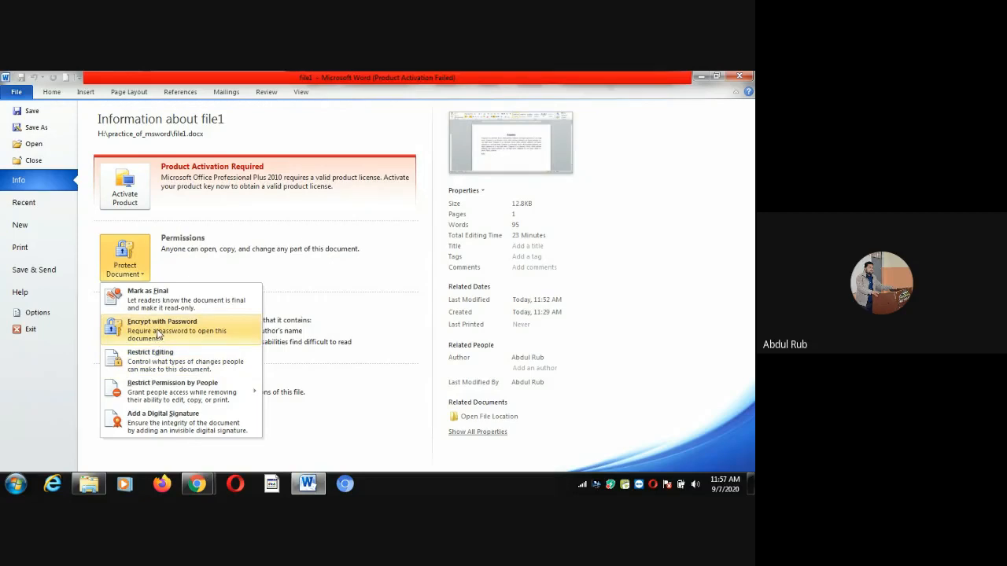
left_click(161, 330)
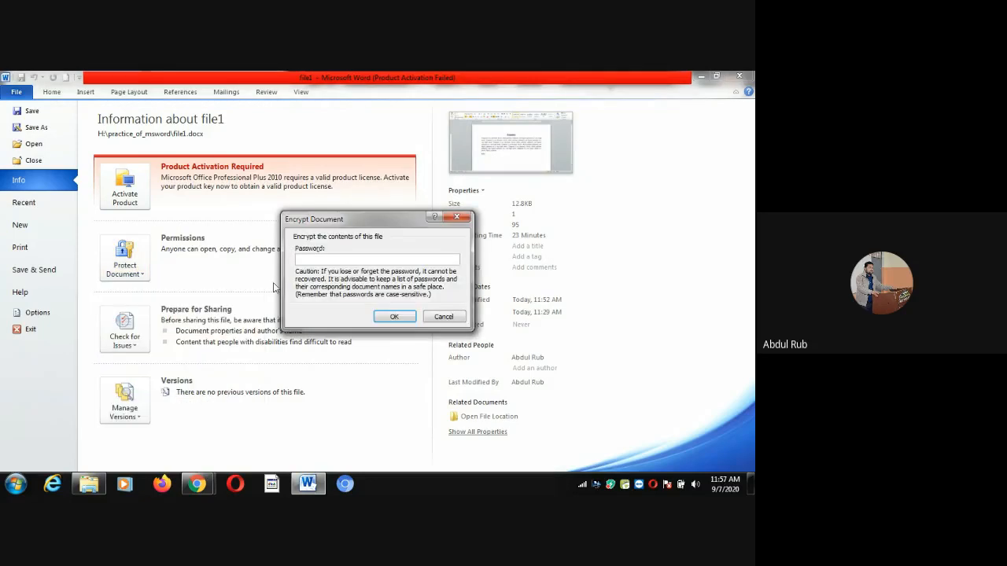
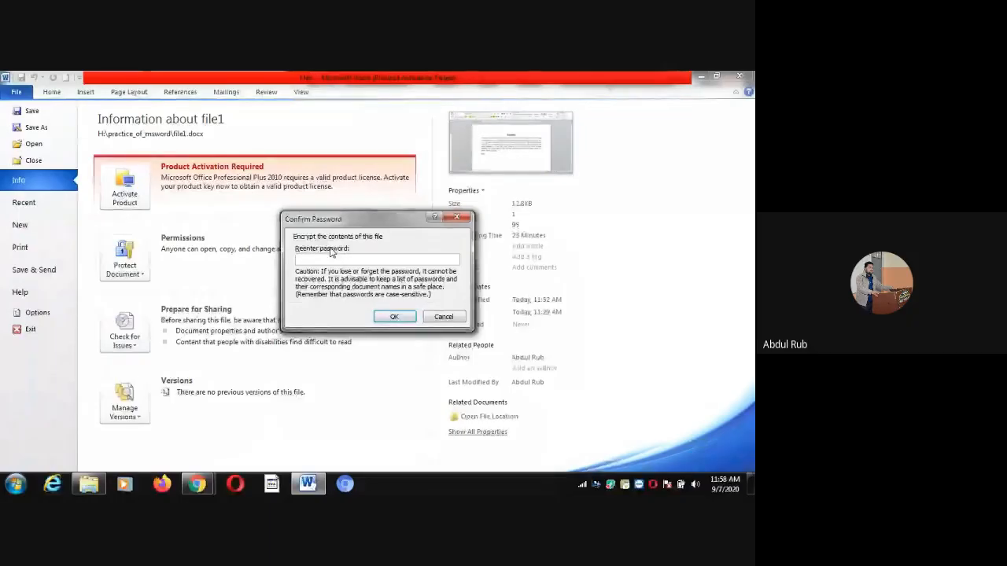
Re-enter file1's password to confirm the encryption, then close Word and save the change
type("•••••••")
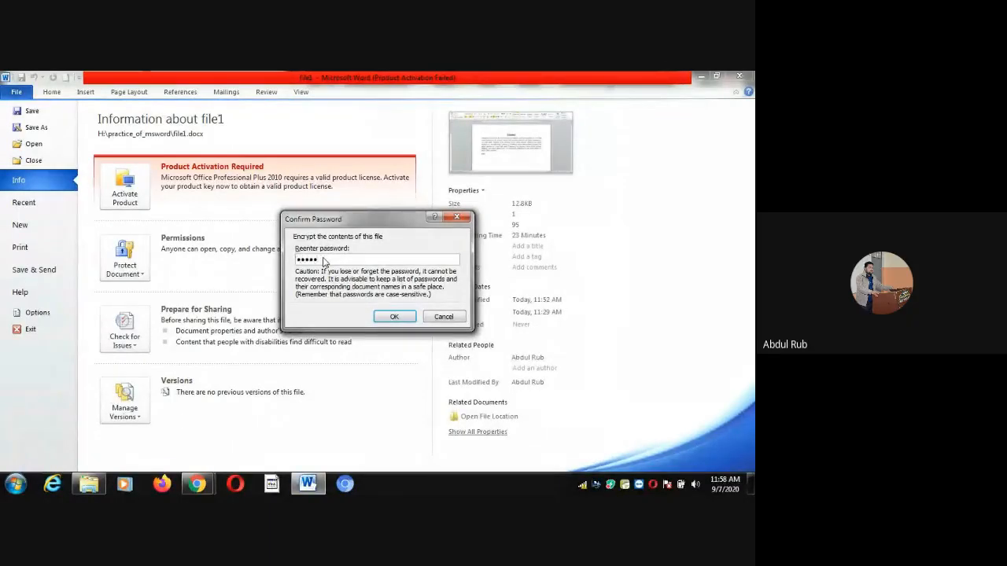
type("•")
left_click(398, 316)
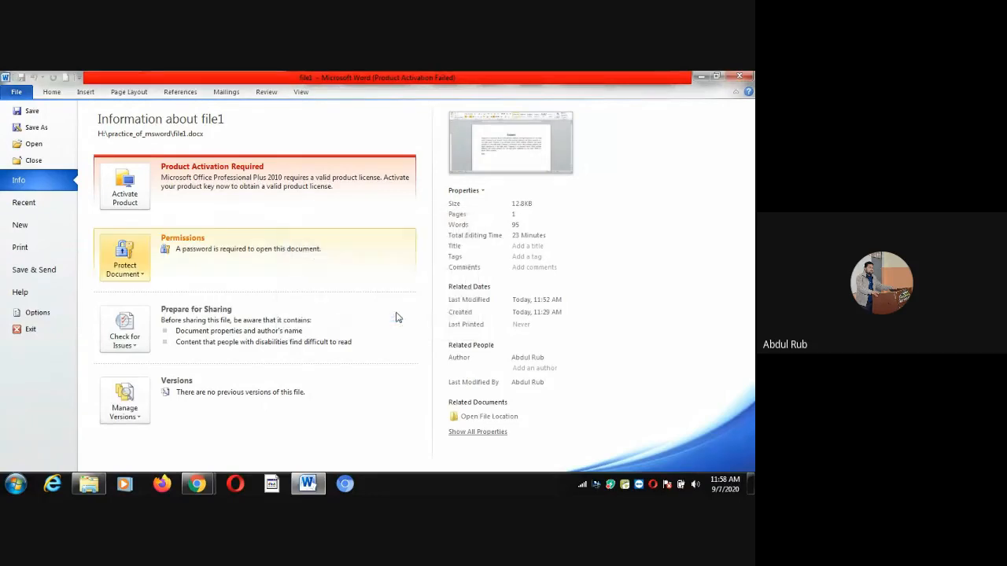
left_click(742, 79)
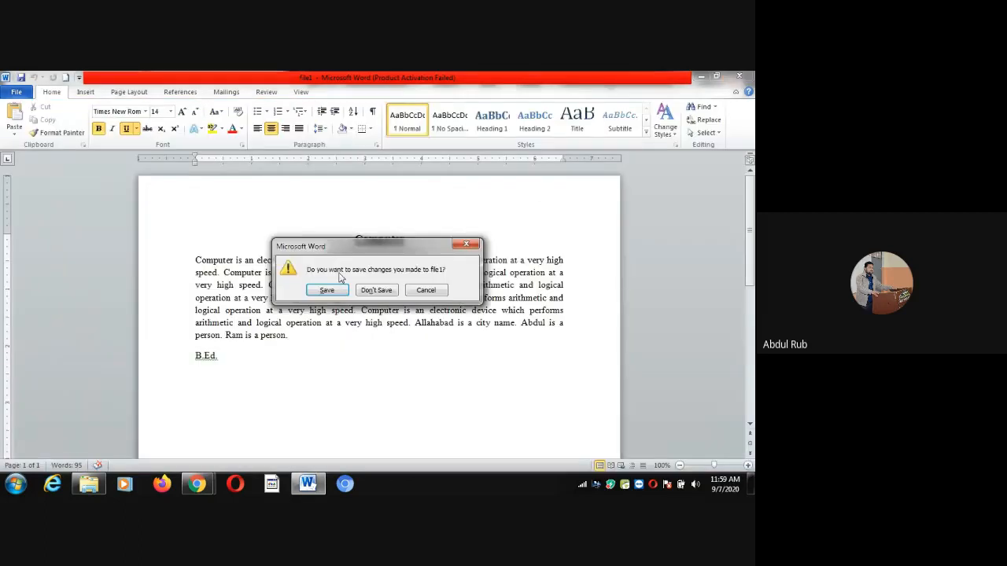
left_click(327, 290)
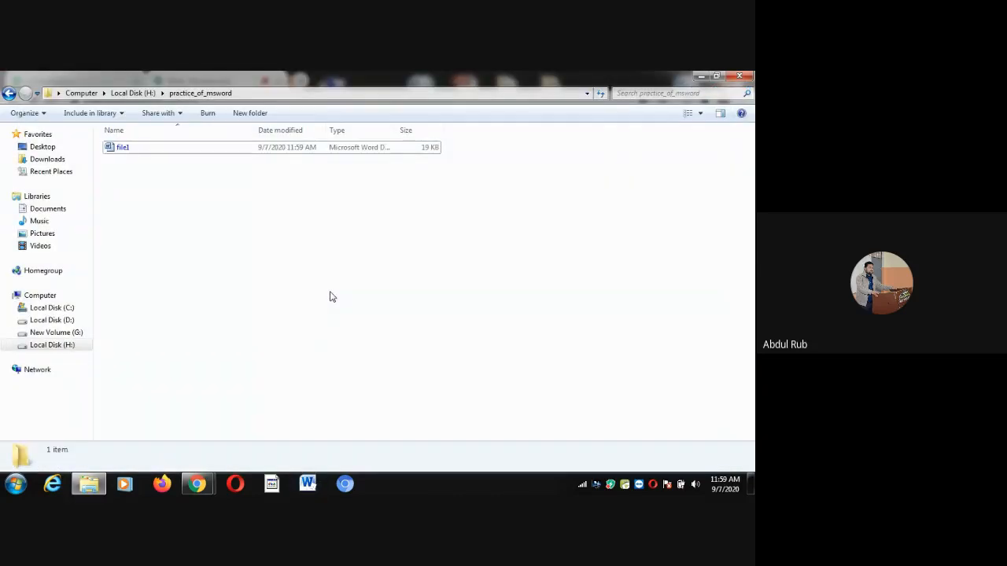
double_click(132, 149)
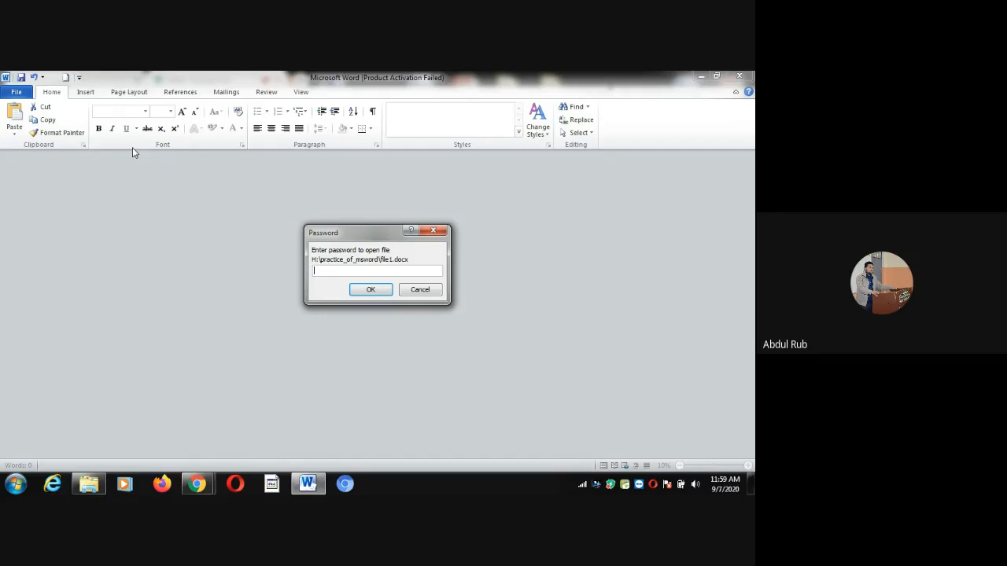
type("••••••••••")
key("Return")
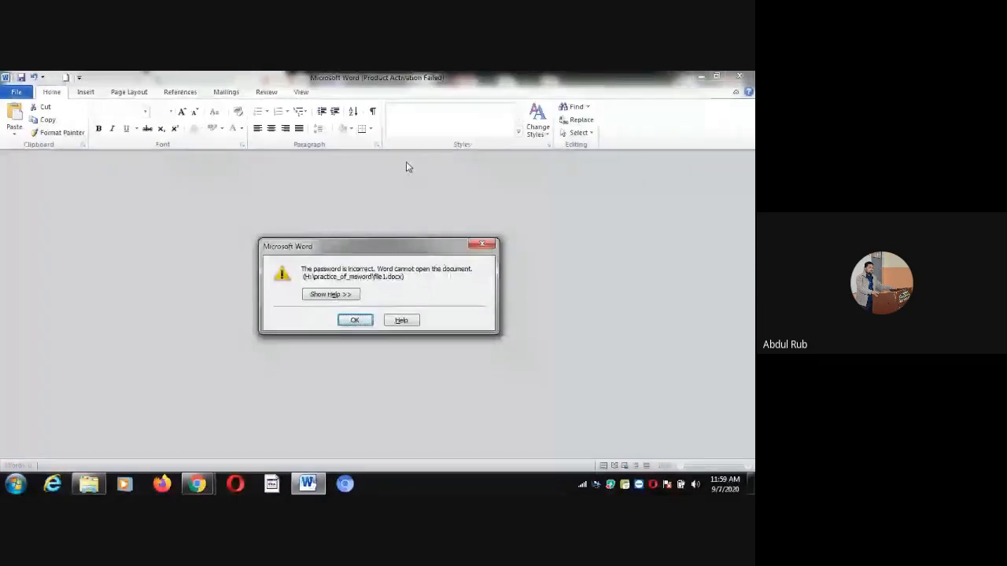
left_click(483, 245)
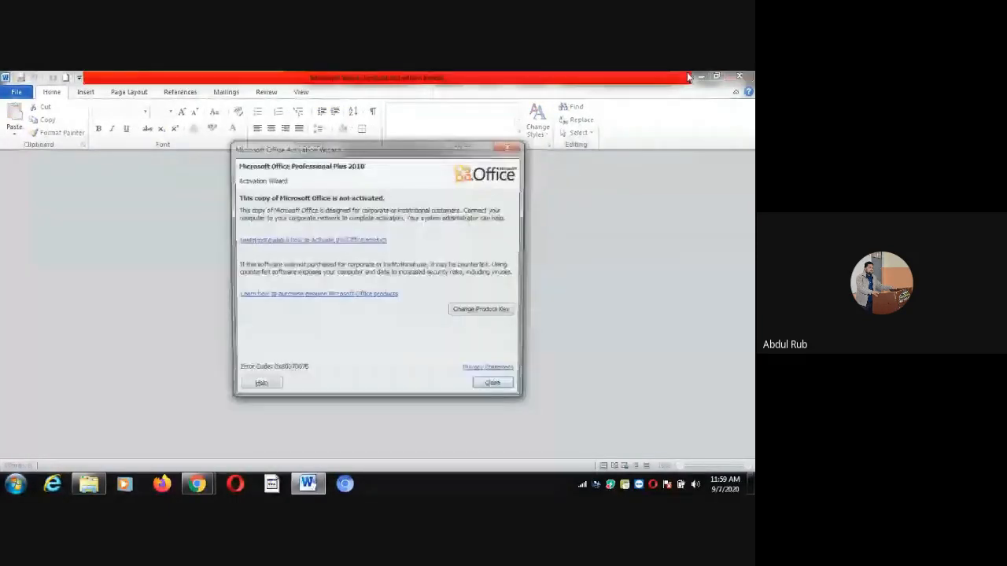
left_click(493, 383)
left_click(738, 78)
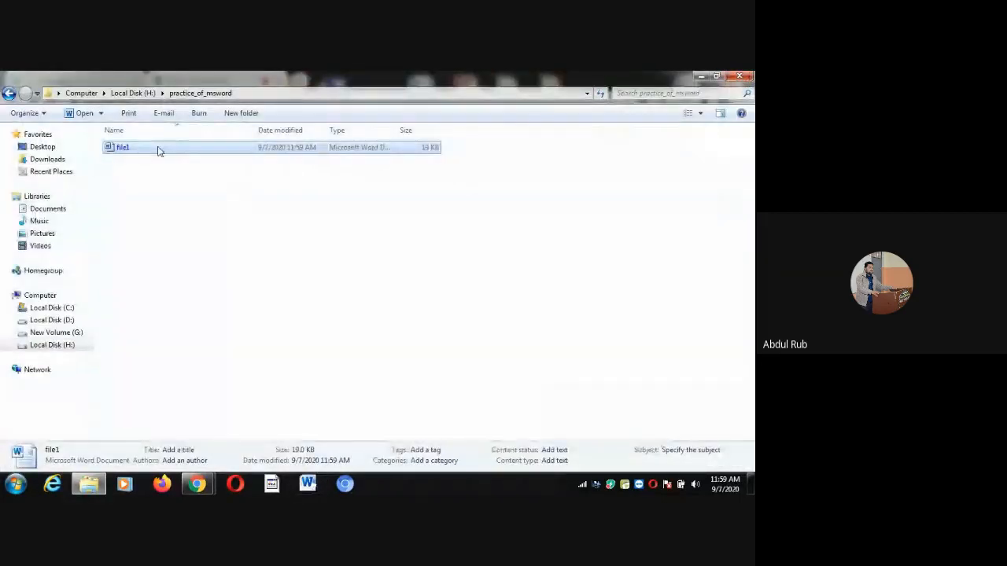
double_click(157, 149)
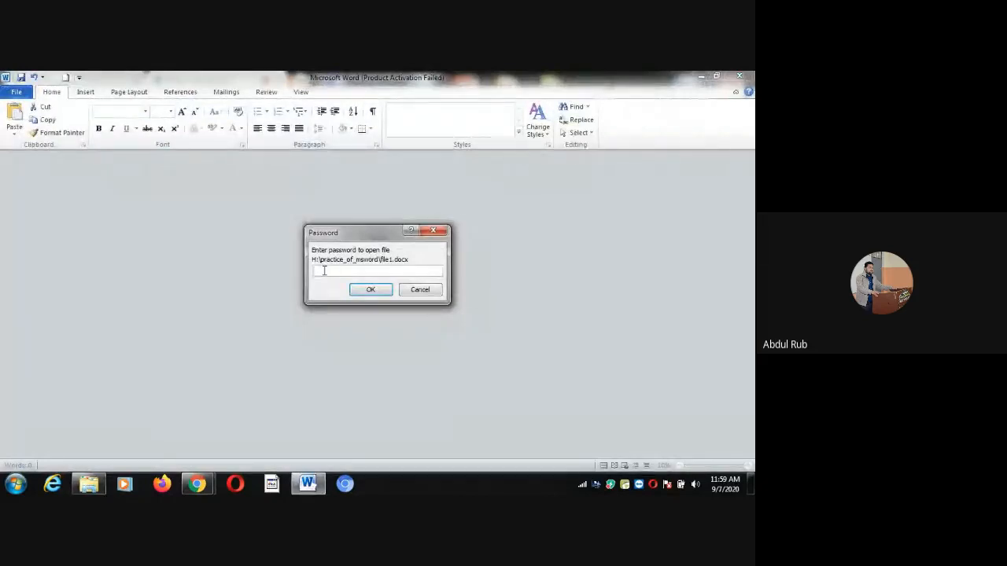
type("12345678")
key("Return")
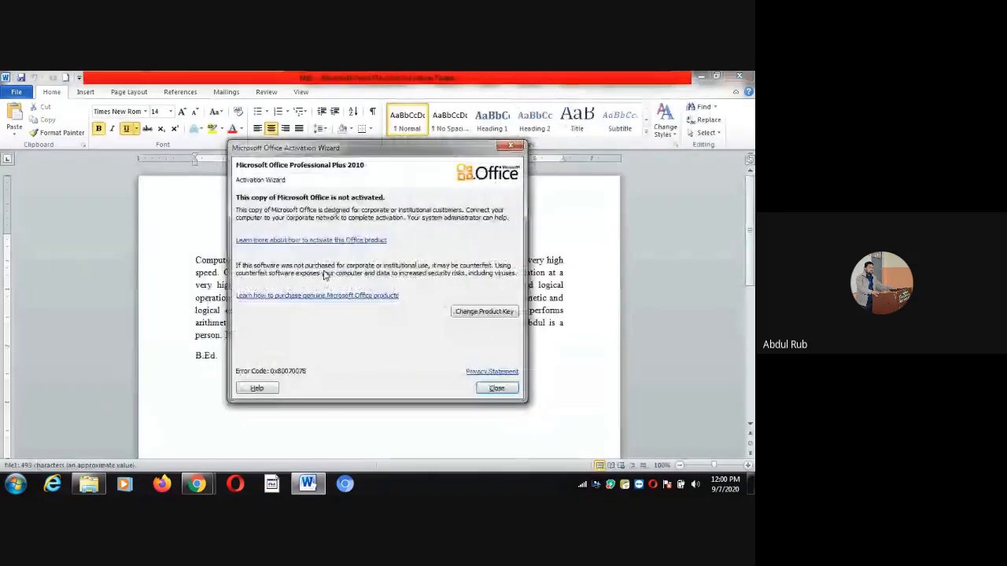
left_click(498, 387)
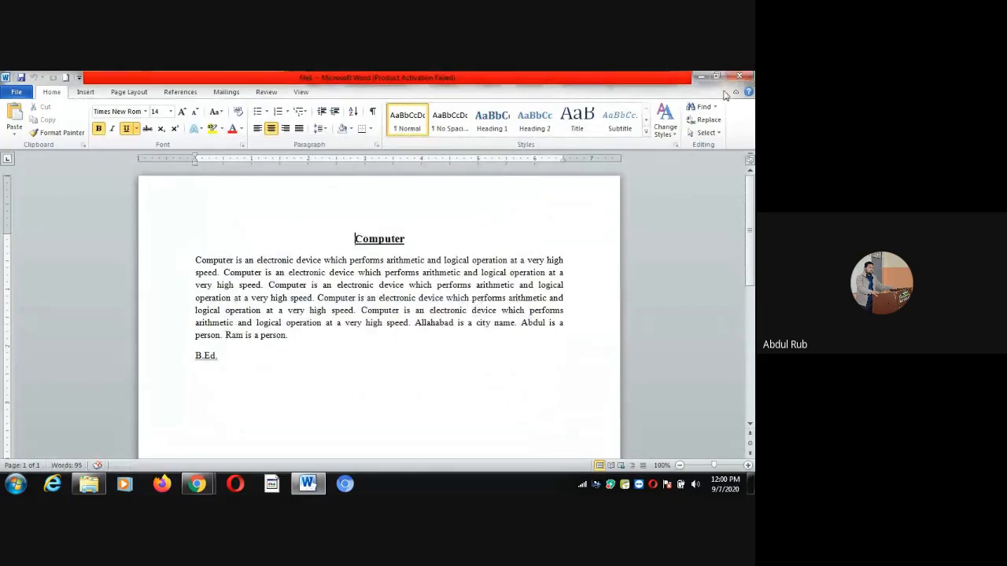
left_click(743, 76)
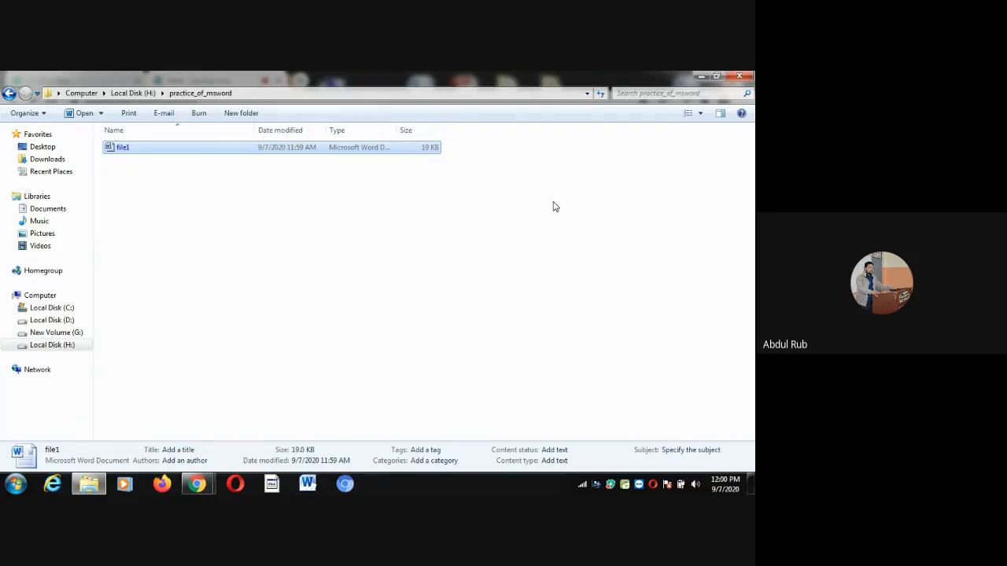
Close the folder window and choose Stop recording from Meet's more-options menu
left_click(744, 76)
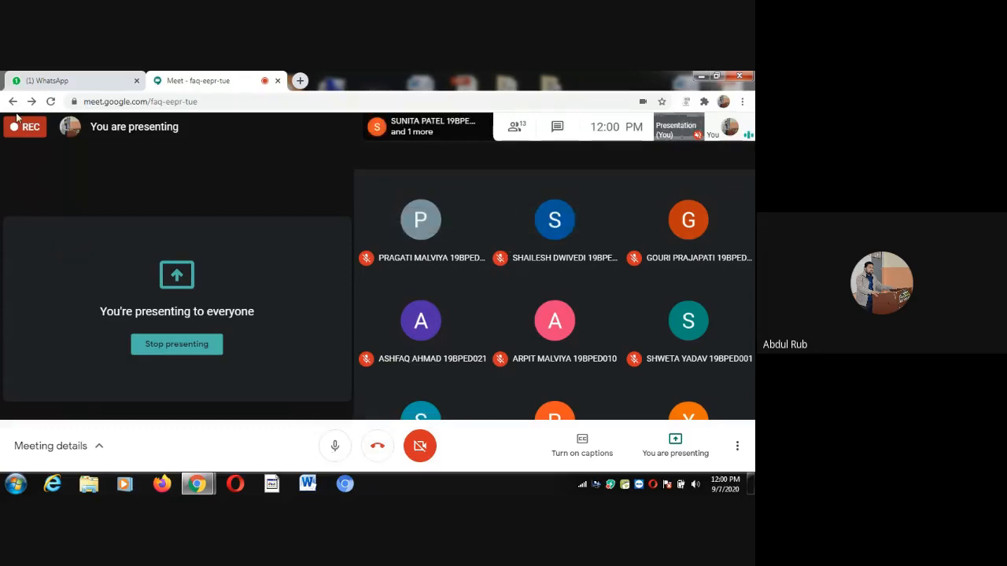
left_click(738, 446)
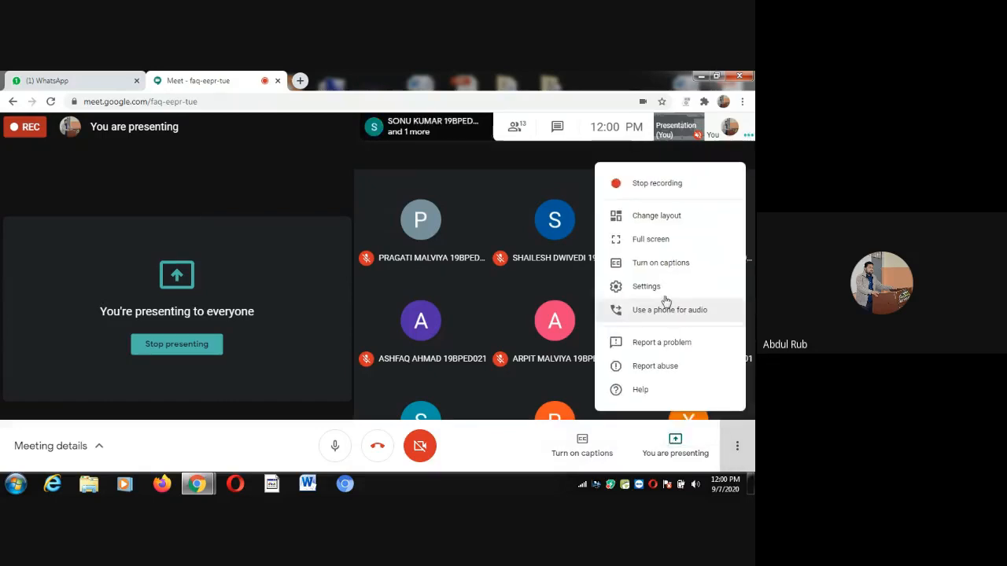
left_click(638, 185)
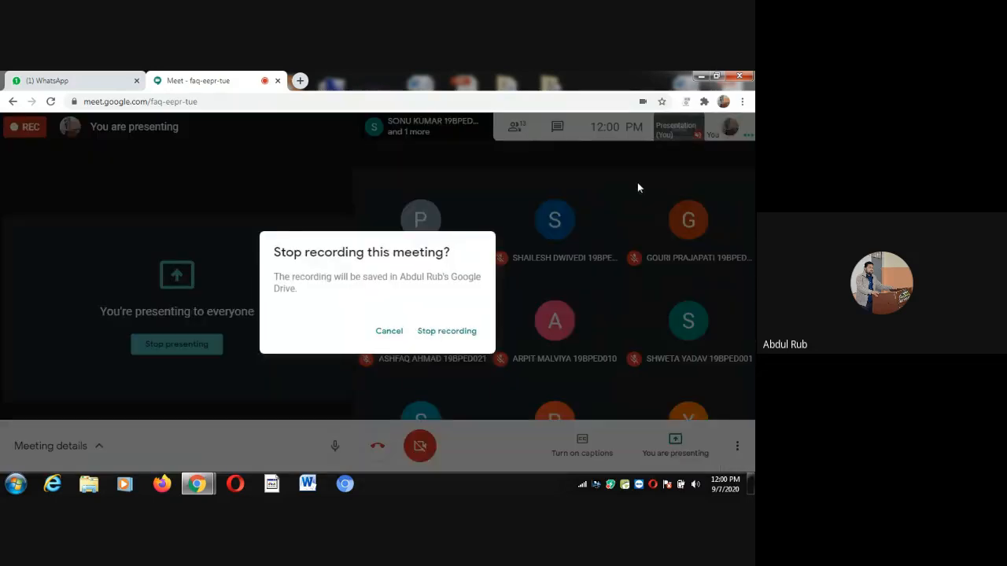